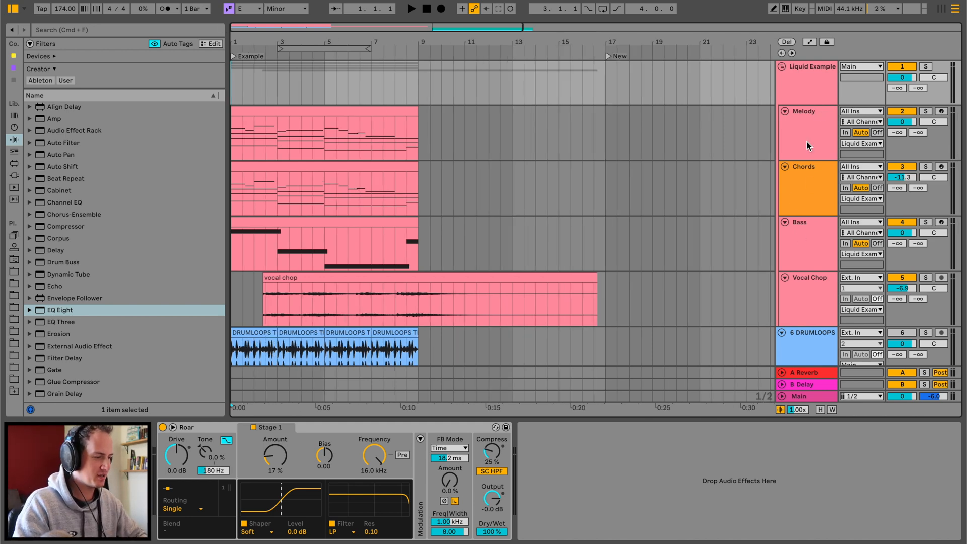
# Look over the clips of the Example section and the New section in the arrangement
pyautogui.click(235, 187)
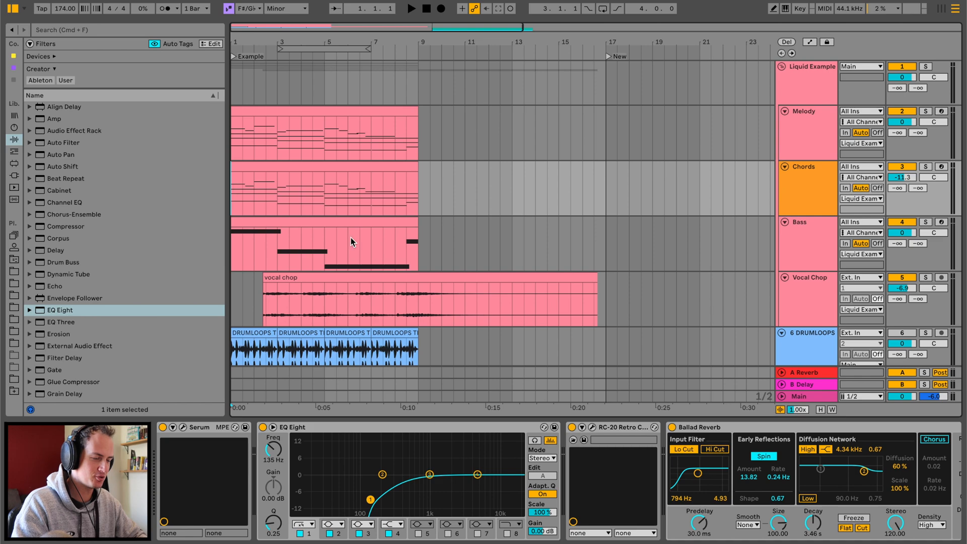
pyautogui.scroll(-5, 350, 237)
pyautogui.hscroll(6, 350, 237)
pyautogui.hscroll(-1, 311, 312)
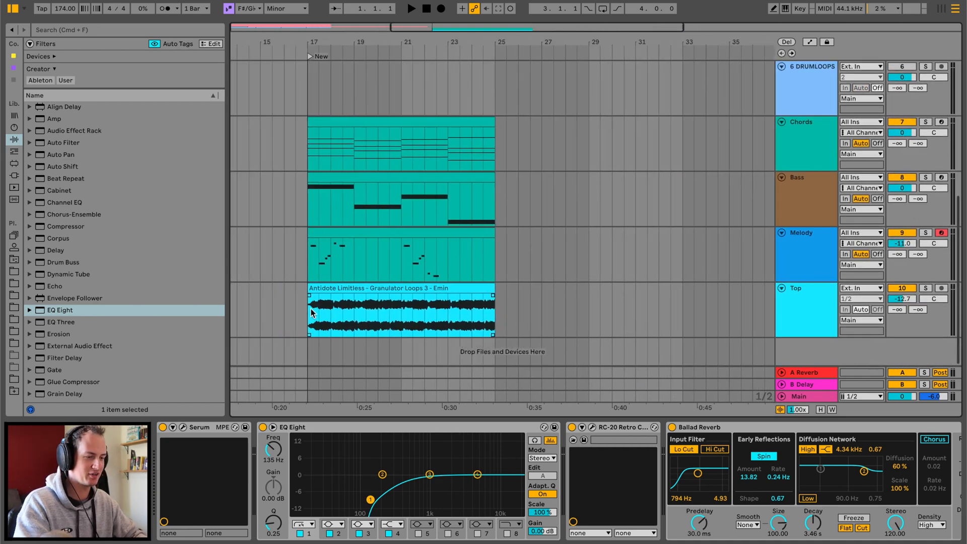
pyautogui.hscroll(-3, 311, 313)
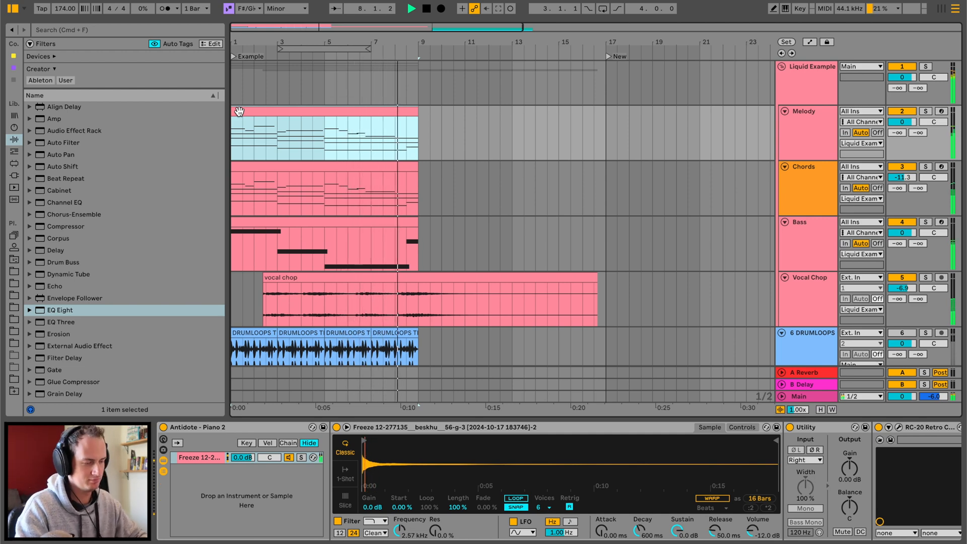
# Activate the DRUMLOOPS track, play the Example section from its start and lower that track's volume to -2.2 dB
pyautogui.press('space')
pyautogui.click(897, 333)
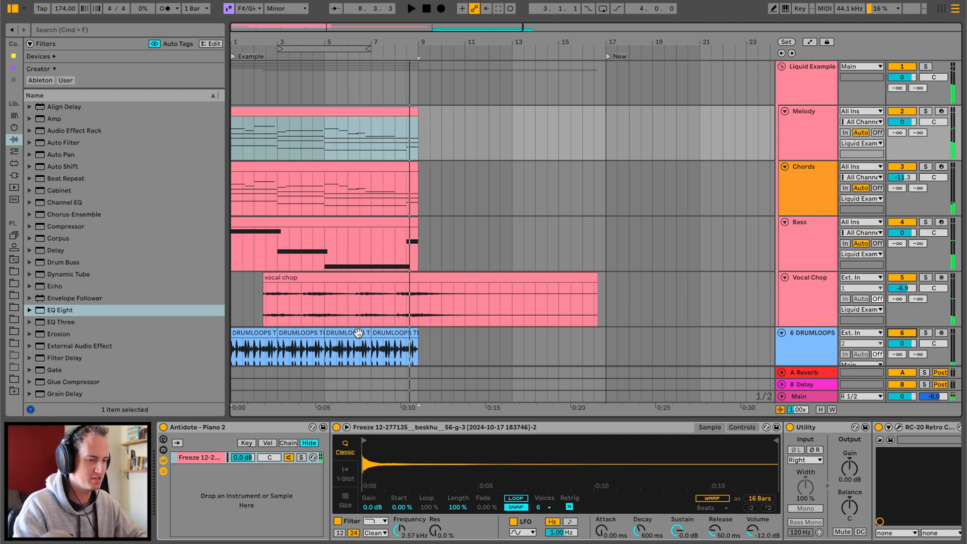
pyautogui.click(249, 333)
pyautogui.press('space')
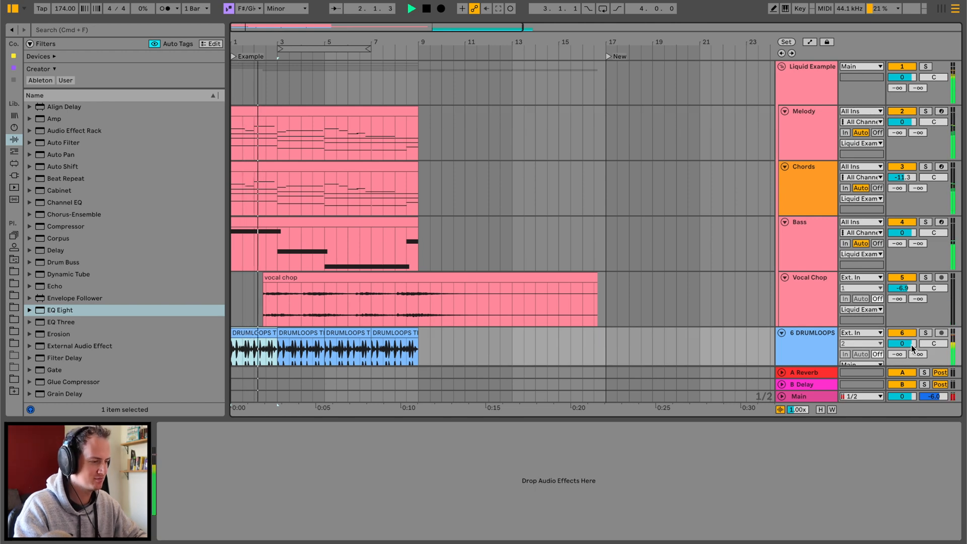
pyautogui.moveTo(911, 344); pyautogui.dragTo(909, 343)
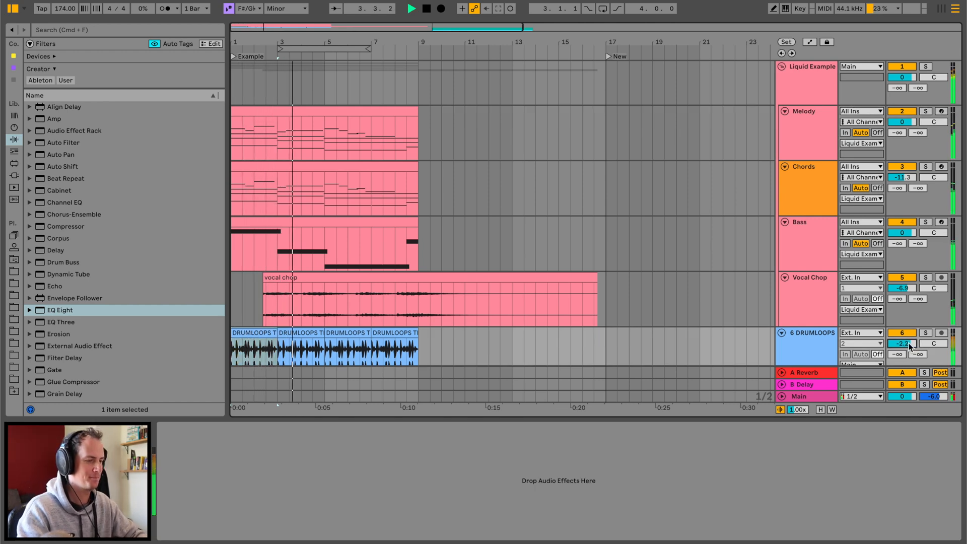
# Examine the MIDI notes of the Example section in the enlarged note editor, and shrink the editor again
pyautogui.scroll(-5, 379, 256)
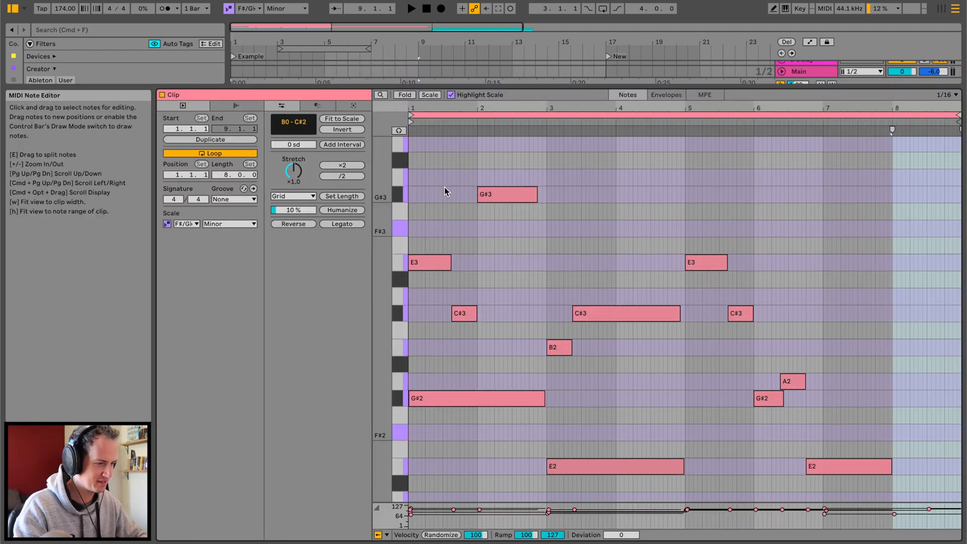
pyautogui.moveTo(444, 186); pyautogui.dragTo(862, 378)
pyautogui.moveTo(519, 84); pyautogui.dragTo(515, 372)
# Play the New section from bar 17 and look over its chords, bass, melody and top clips
pyautogui.scroll(-4, 529, 239)
pyautogui.hscroll(8, 524, 235)
pyautogui.hscroll(-3, 519, 233)
pyautogui.click(316, 167)
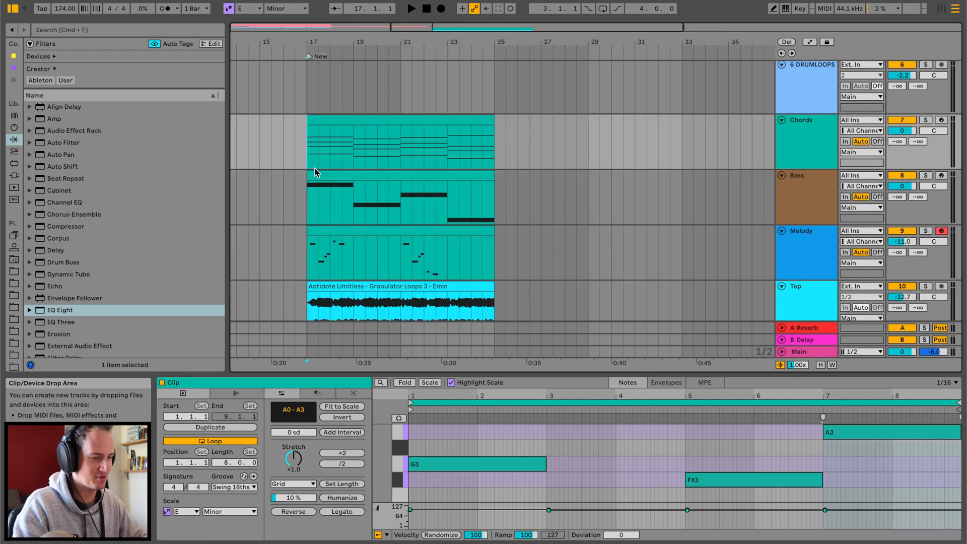
pyautogui.press('space')
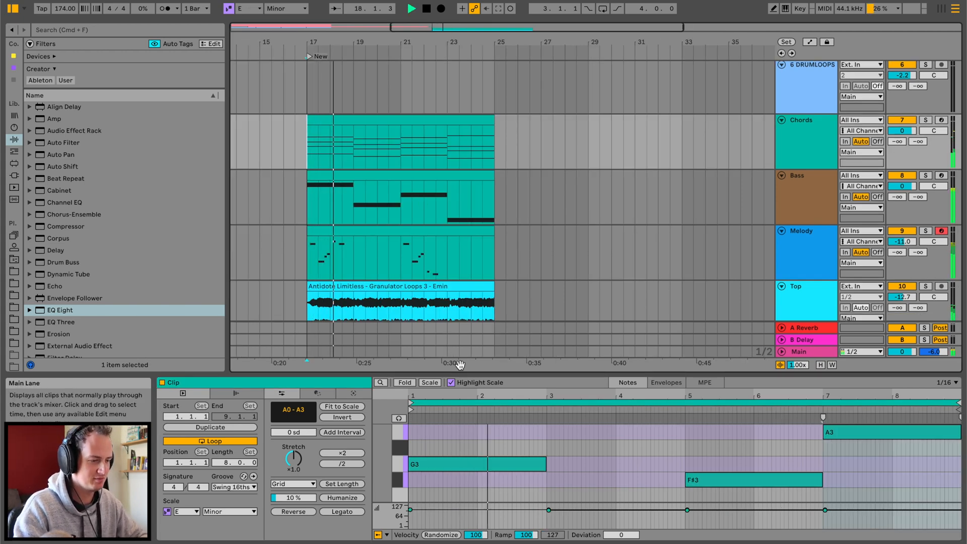
pyautogui.moveTo(461, 374); pyautogui.dragTo(461, 417)
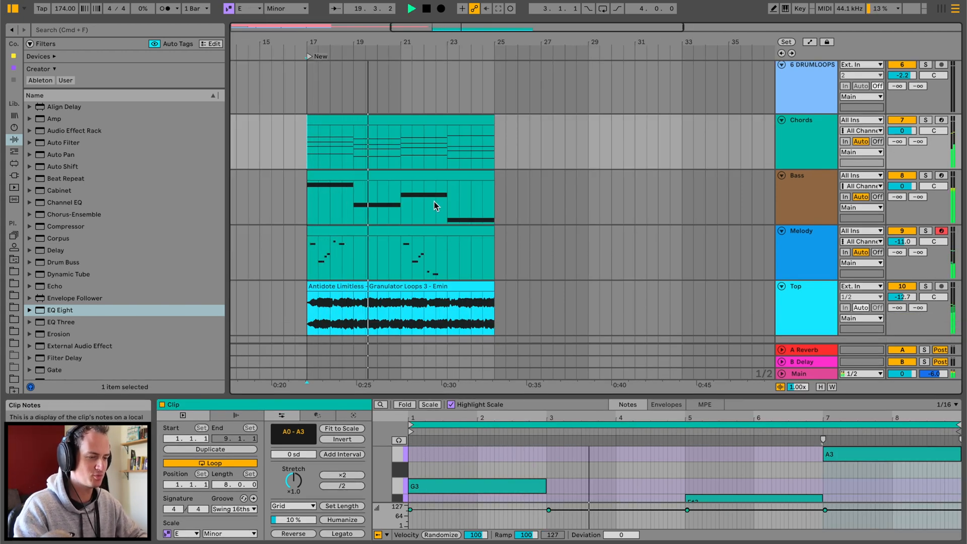
pyautogui.scroll(1, 459, 116)
pyautogui.hscroll(-2, 458, 116)
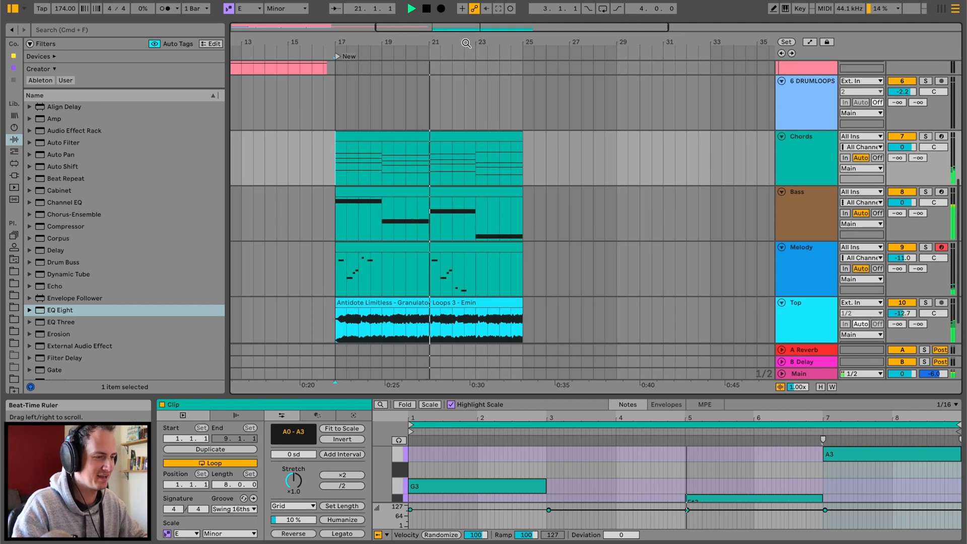
pyautogui.moveTo(464, 42); pyautogui.dragTo(464, 19)
pyautogui.hscroll(-2, 464, 154)
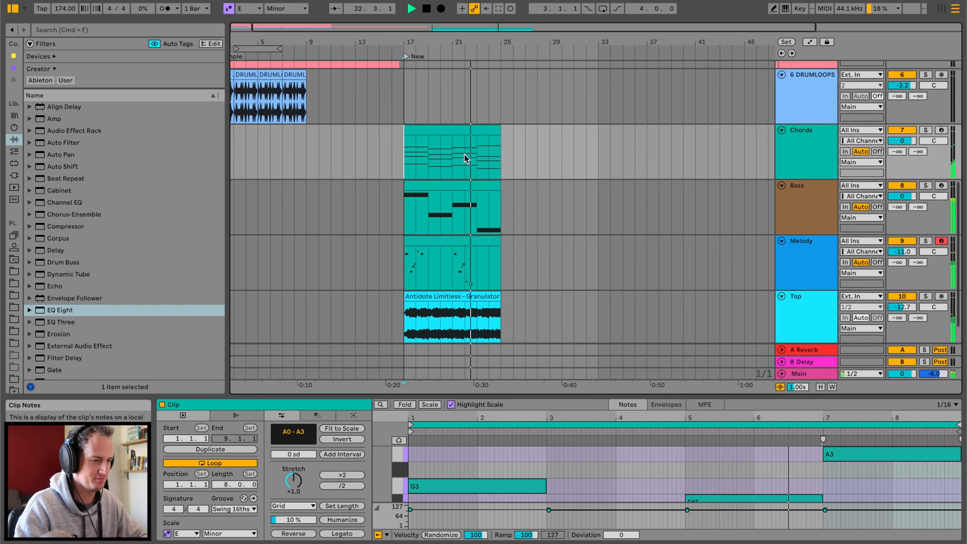
pyautogui.scroll(1, 465, 154)
# Copy a drum loop clip to bar 17, duplicate it three times and play the New section with it
pyautogui.click(265, 86)
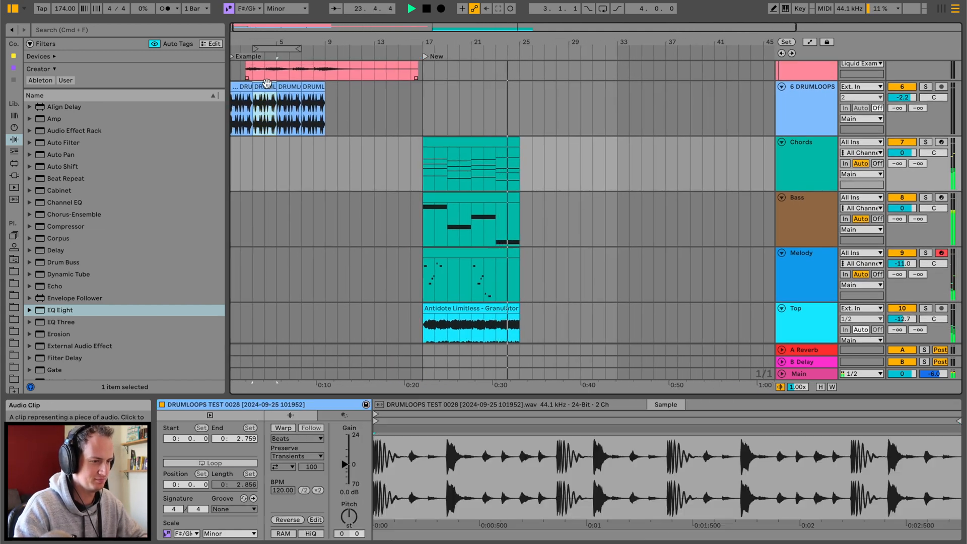
pyautogui.press('super+c')
pyautogui.click(428, 108)
pyautogui.press('super+v')
pyautogui.press('super+d')
pyautogui.press('space')
pyautogui.press('super+d')
pyautogui.press('super+d')
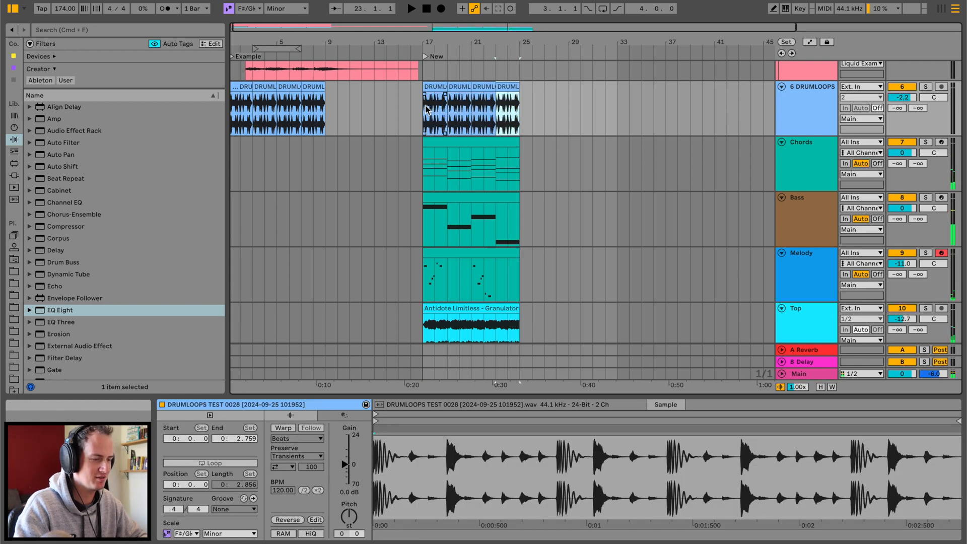
pyautogui.click(422, 111)
pyautogui.press('space')
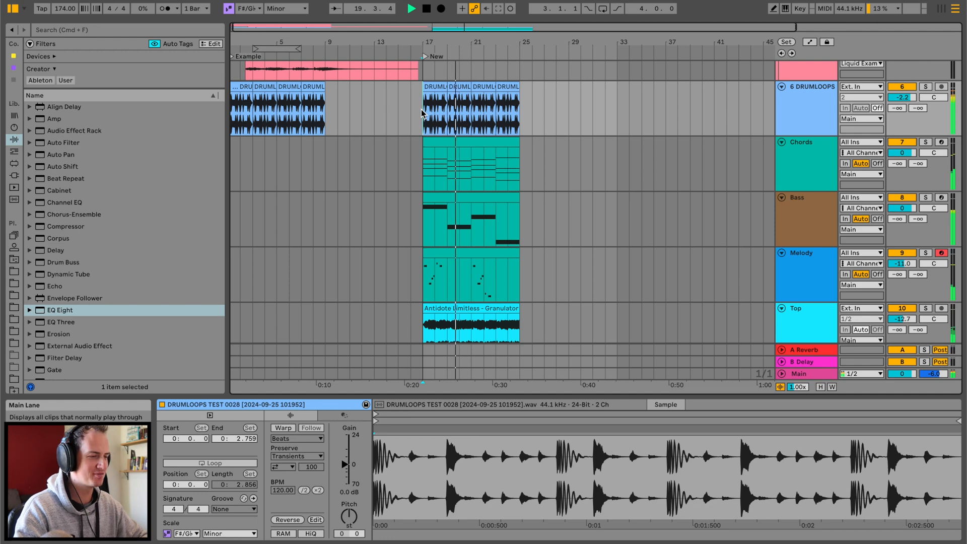
# Delete the copied drum loops from the New section and select the Top track
pyautogui.press('Delete')
pyautogui.click(469, 137)
pyautogui.press('space')
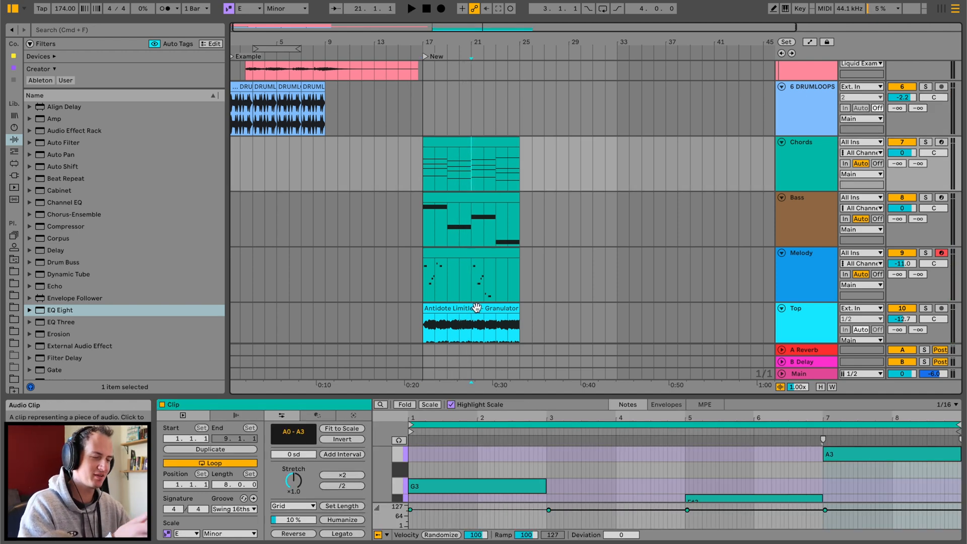
pyautogui.scroll(-2, 478, 302)
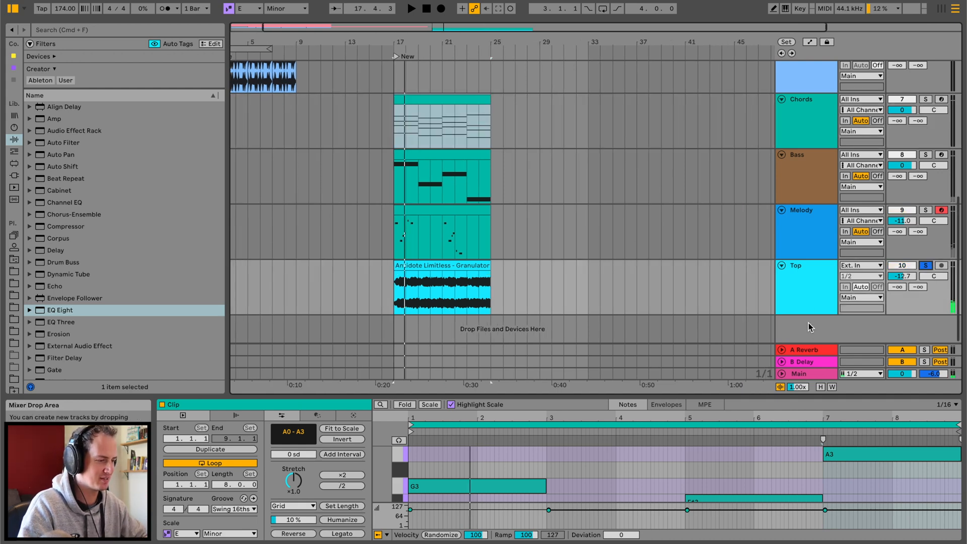
pyautogui.click(806, 290)
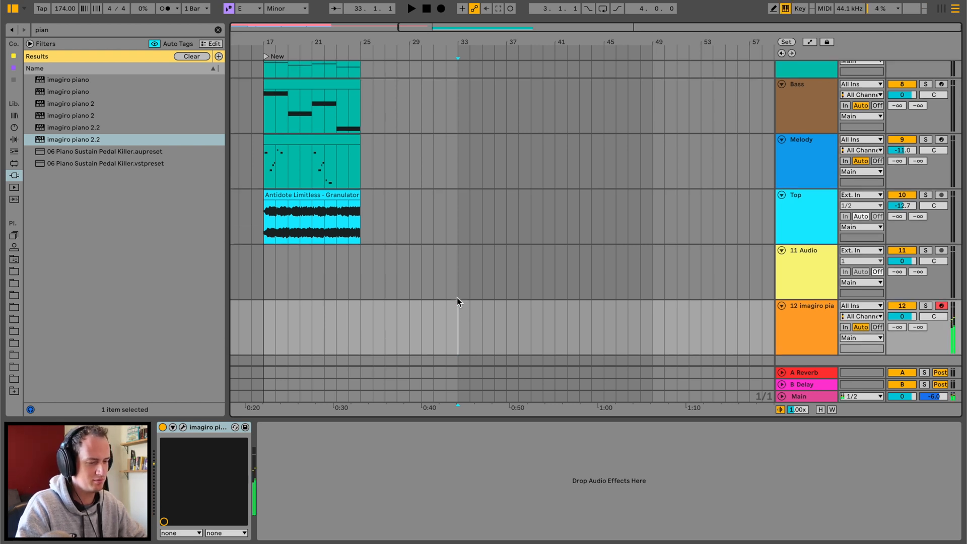
# Create an empty eight-bar MIDI clip at bar 33 on the imagiro piano track and enlarge its note editor
pyautogui.moveTo(457, 300); pyautogui.dragTo(558, 299)
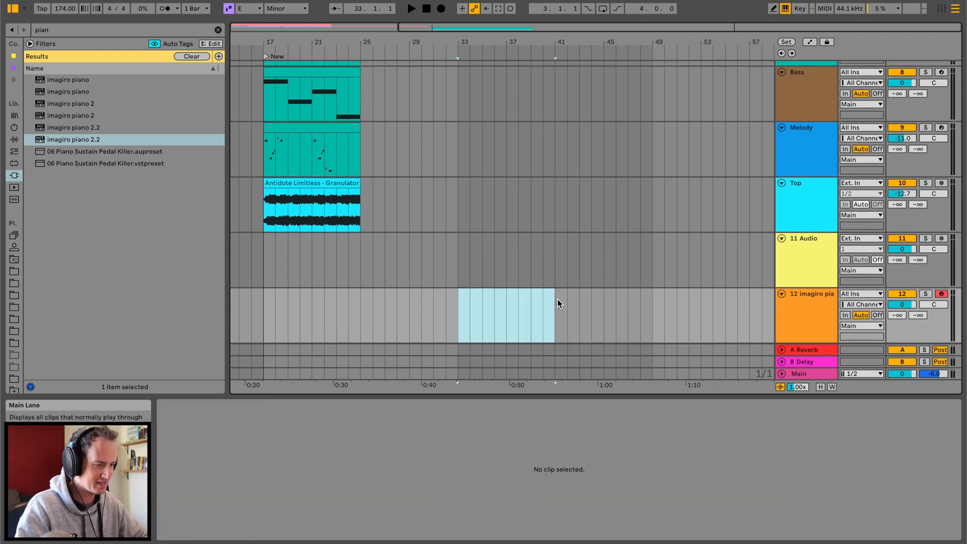
pyautogui.hotkey('ctrl', 'shift', 'm')
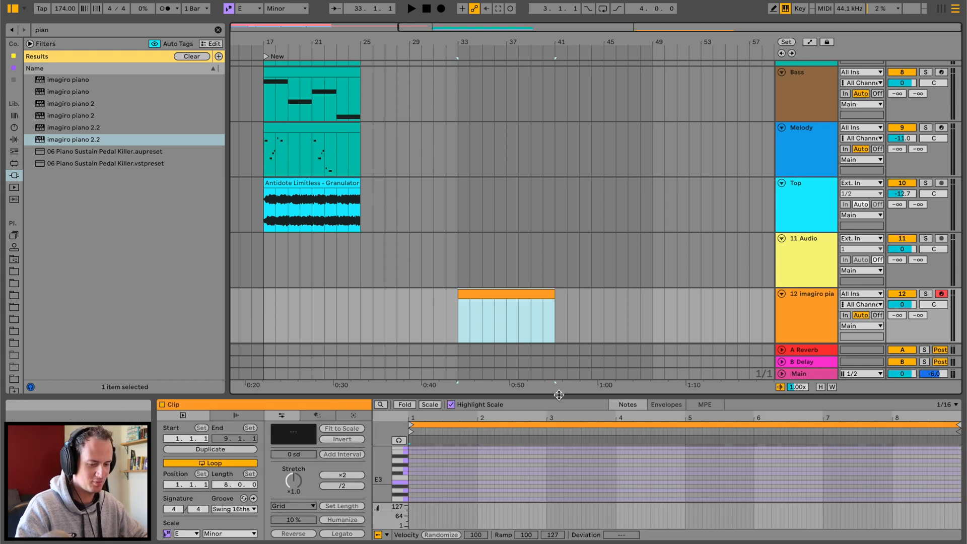
pyautogui.moveTo(559, 395); pyautogui.dragTo(577, 182)
pyautogui.scroll(-3, 521, 371)
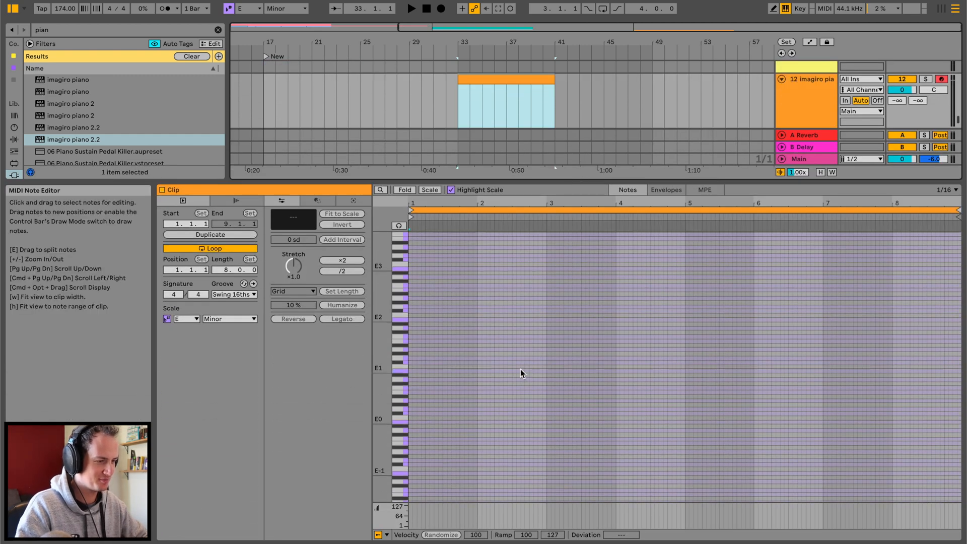
# Set the root of the clip's minor scale to F#/Gb
pyautogui.click(186, 319)
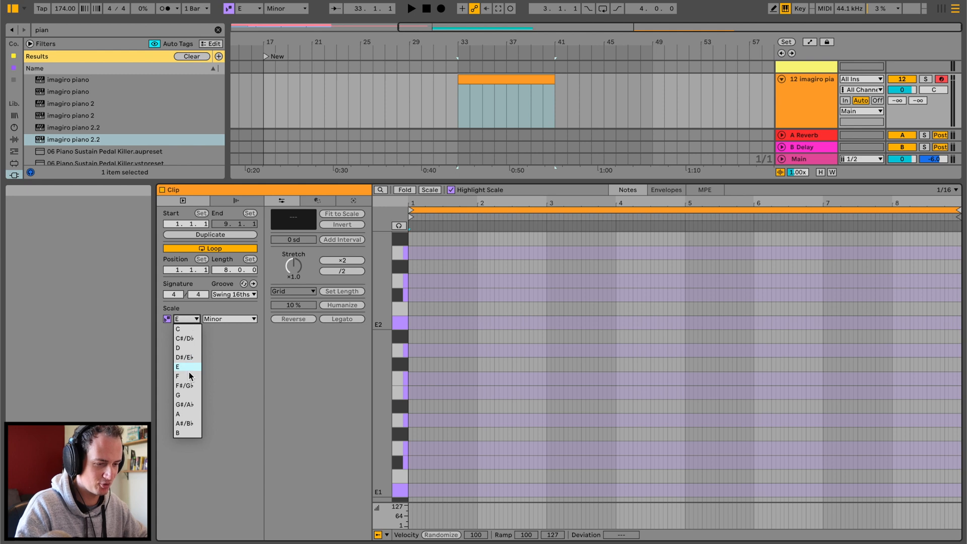
pyautogui.click(186, 385)
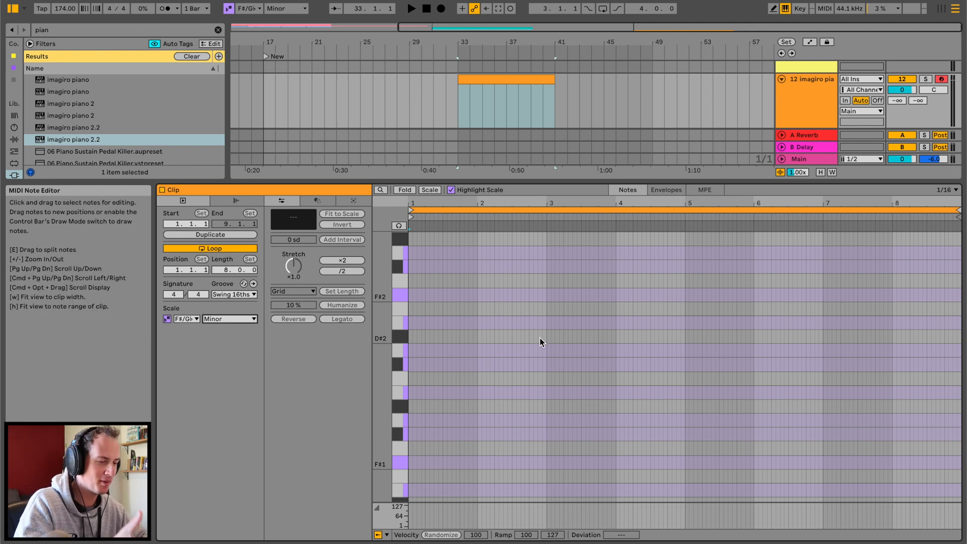
pyautogui.click(186, 318)
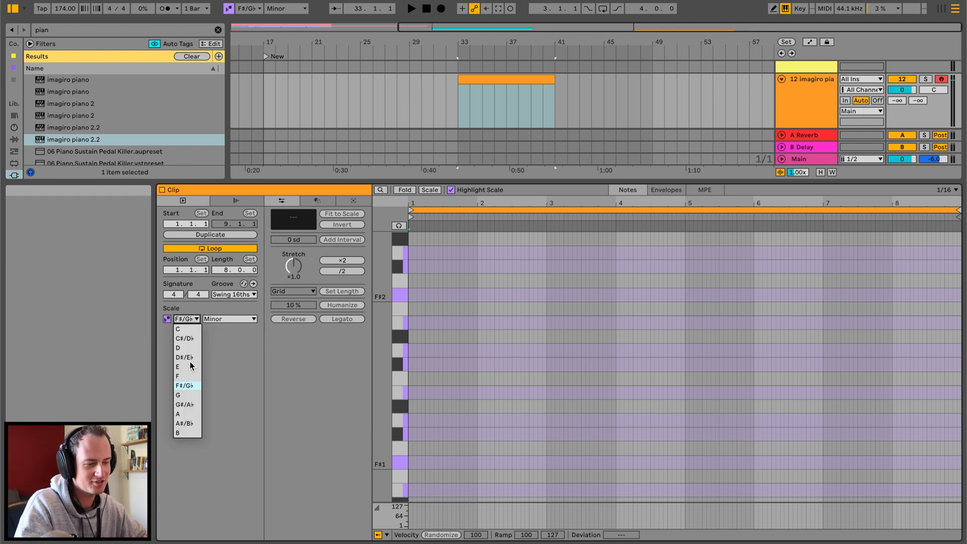
pyautogui.click(248, 377)
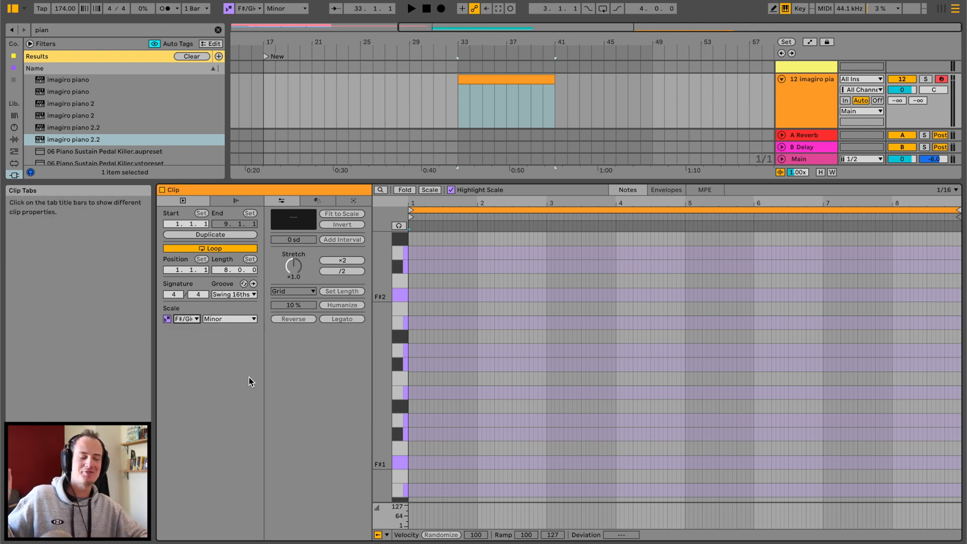
# Draw a two-bar F#1 note at the start of the clip and play it
pyautogui.scroll(-2, 420, 358)
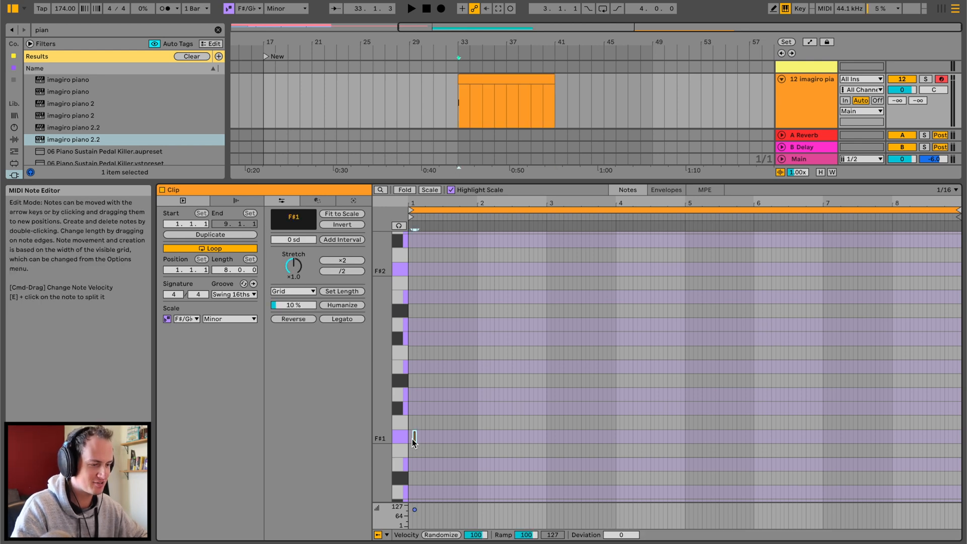
pyautogui.moveTo(411, 439); pyautogui.dragTo(560, 452)
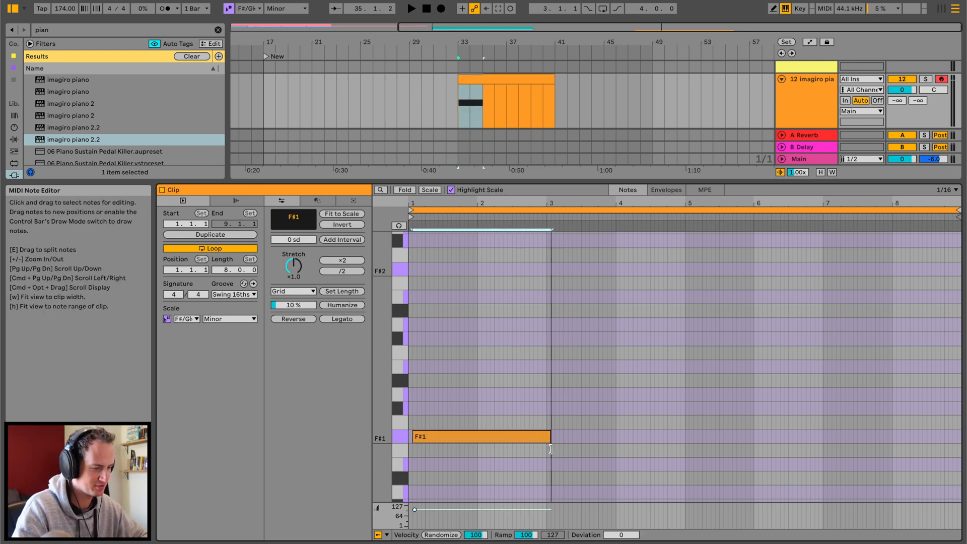
pyautogui.press('space')
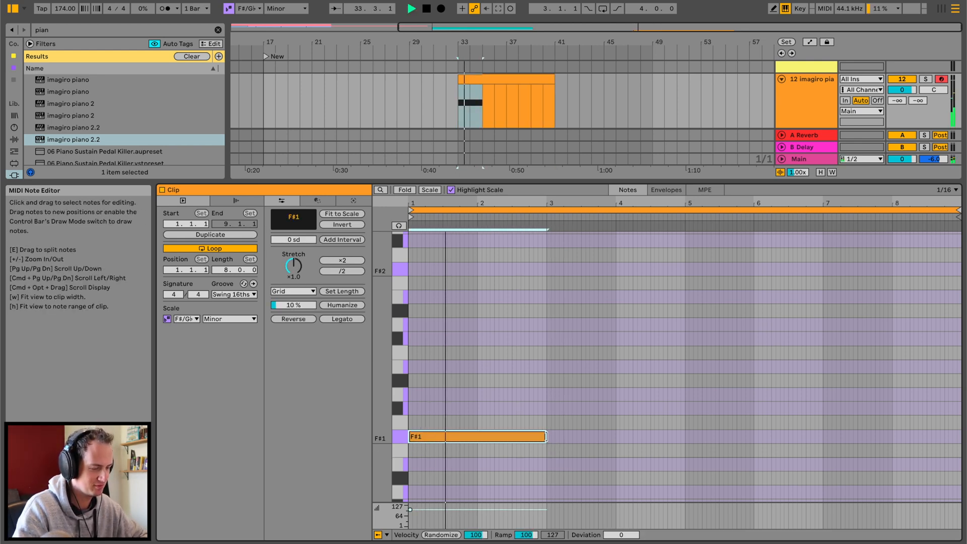
# Try the note an octave lower at F#0 and return it to F#1
pyautogui.hotkey('shift', 'Down')
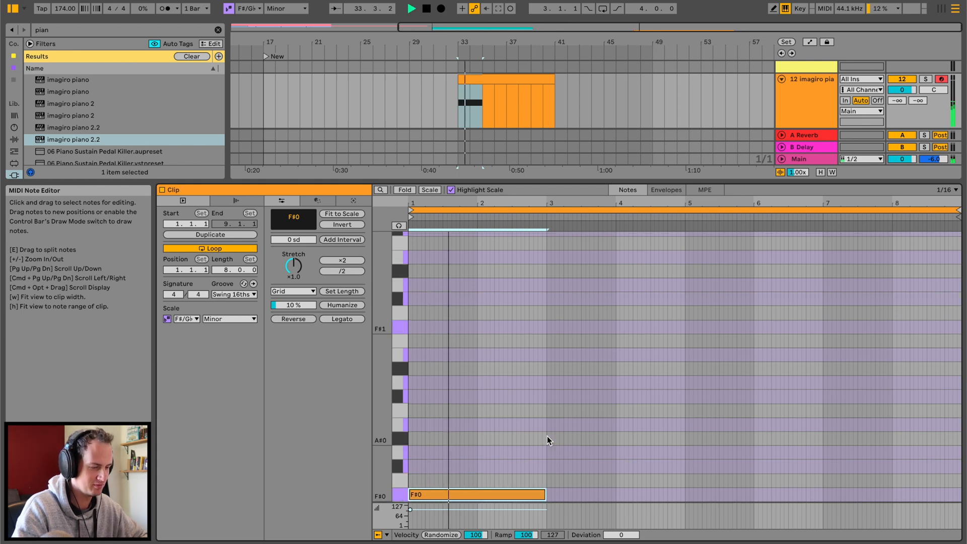
pyautogui.scroll(-5, 547, 436)
pyautogui.scroll(2, 547, 436)
pyautogui.hotkey('shift', 'Up')
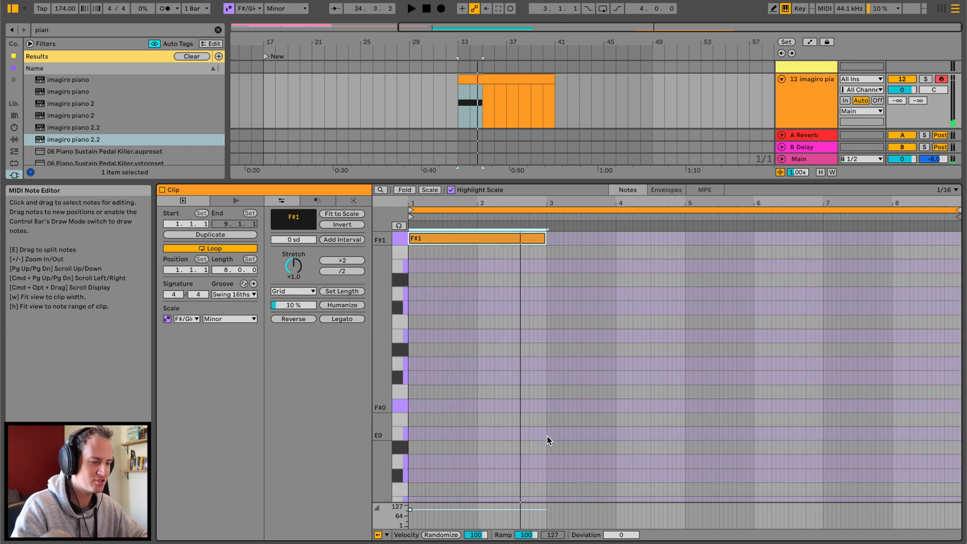
pyautogui.scroll(5, 546, 436)
pyautogui.press('space')
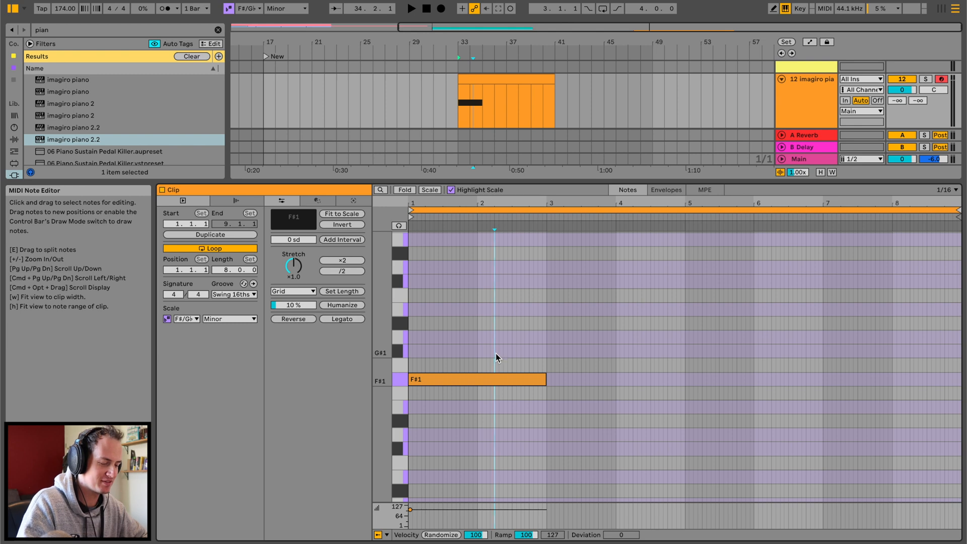
# Duplicate the two-bar F#1 note three times to fill the eight-bar clip, and start playback
pyautogui.press('super+d')
pyautogui.press('super+d')
pyautogui.press('super+d')
pyautogui.press('space')
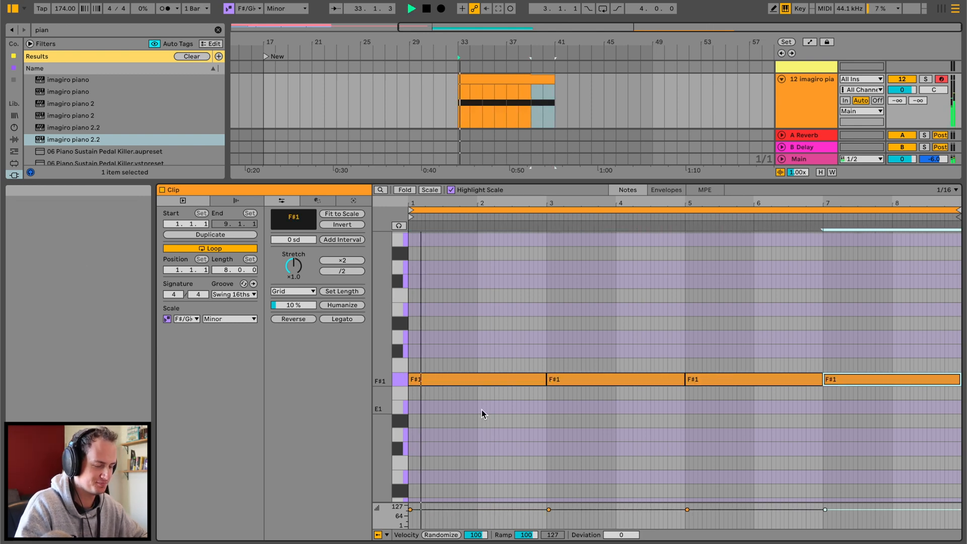
# Raise the second note, starting at bar 3 of the clip, by three semitones to A1
pyautogui.click(573, 379)
pyautogui.press('Up')
pyautogui.press('Up')
pyautogui.press('Up')
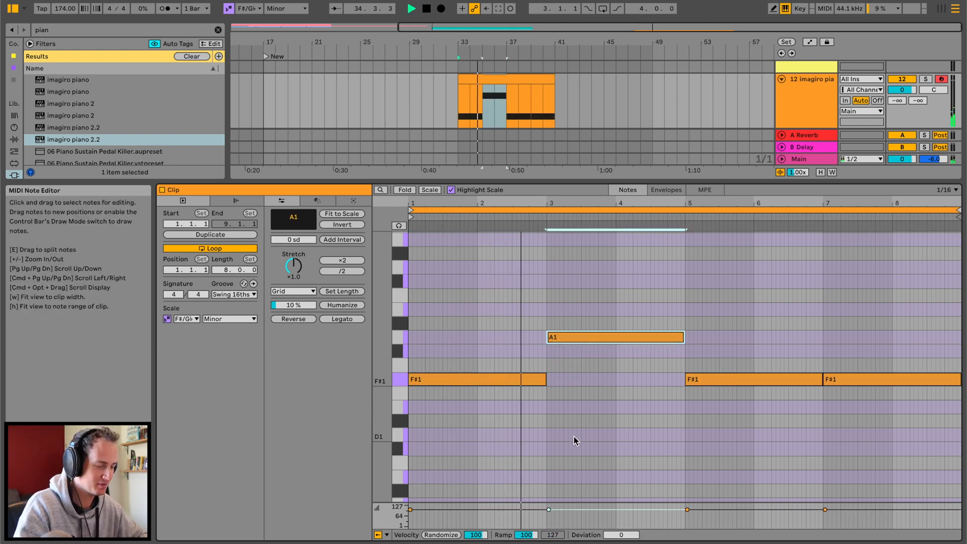
# Turn the scale highlighting off and back on, and play the clip from its start
pyautogui.click(450, 190)
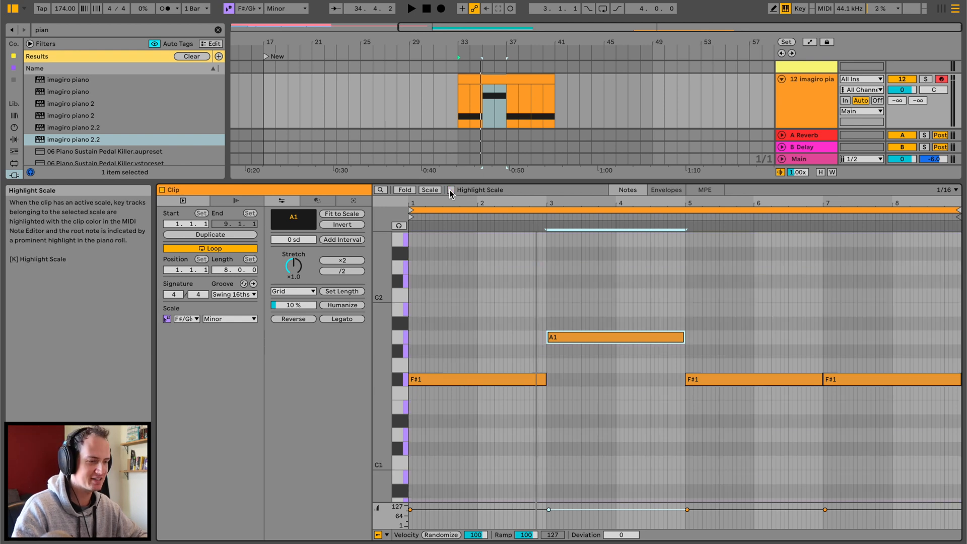
pyautogui.click(450, 190)
pyautogui.press('space')
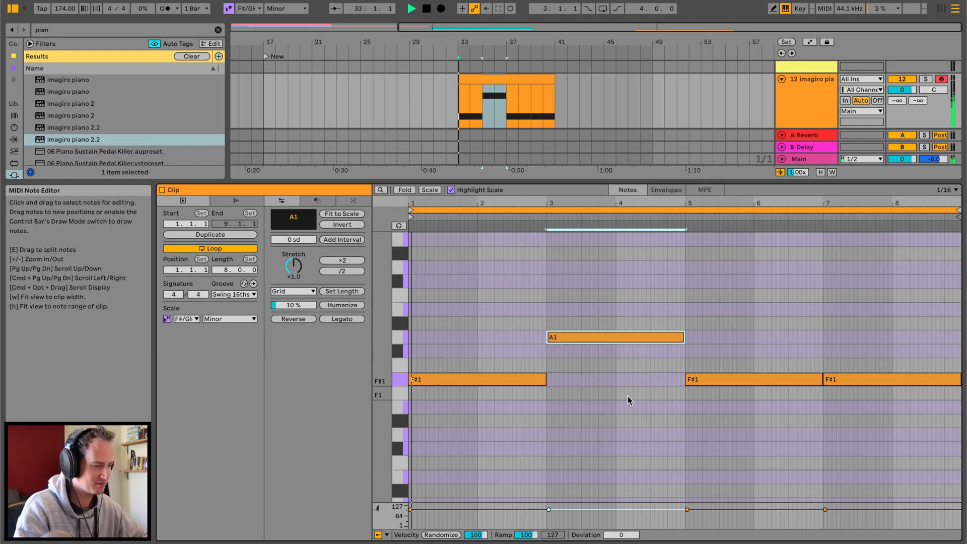
# Stop playback and lower the second note, starting at bar 3 of the clip, to E1
pyautogui.scroll(3, 582, 376)
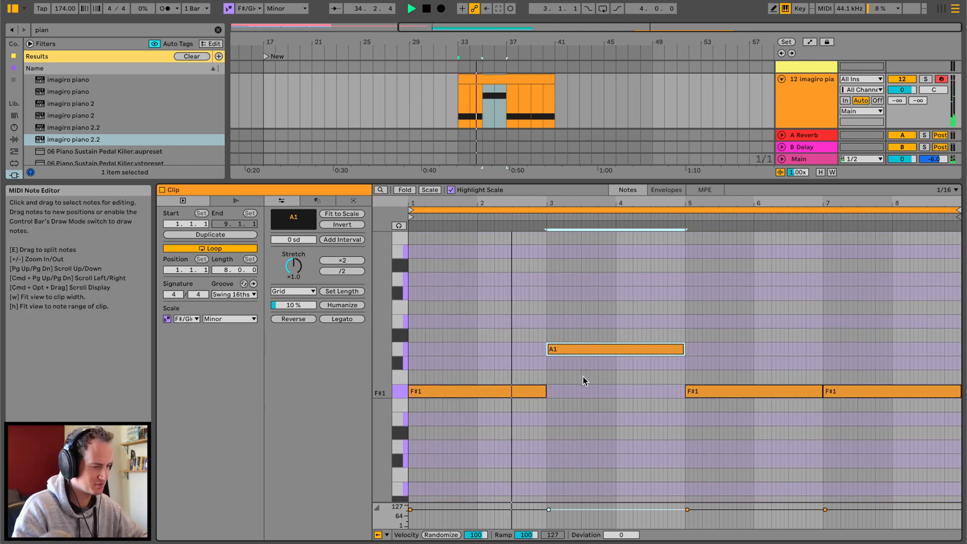
pyautogui.press('space')
pyautogui.click(596, 365)
pyautogui.scroll(-3, 596, 365)
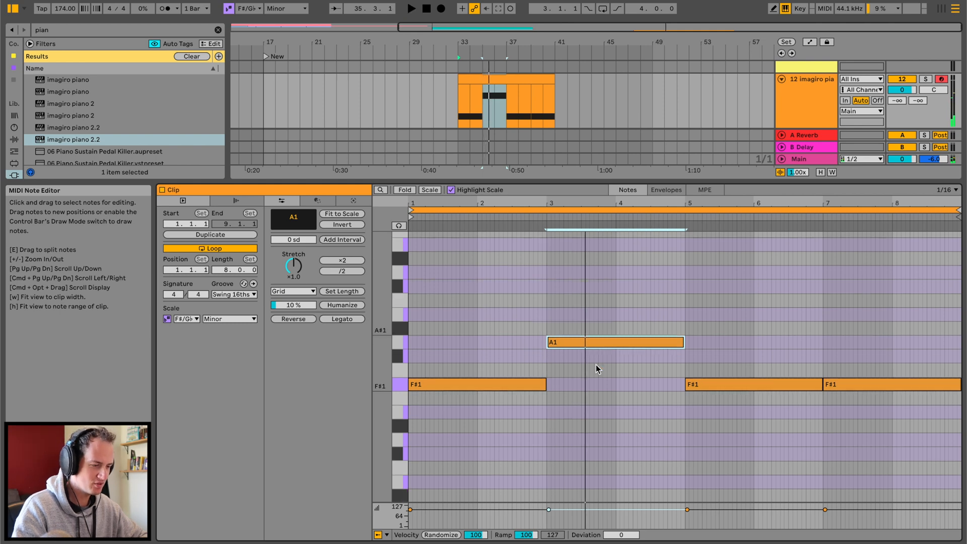
pyautogui.moveTo(600, 343); pyautogui.dragTo(595, 385)
pyautogui.moveTo(599, 440); pyautogui.dragTo(600, 412)
pyautogui.scroll(-2, 507, 371)
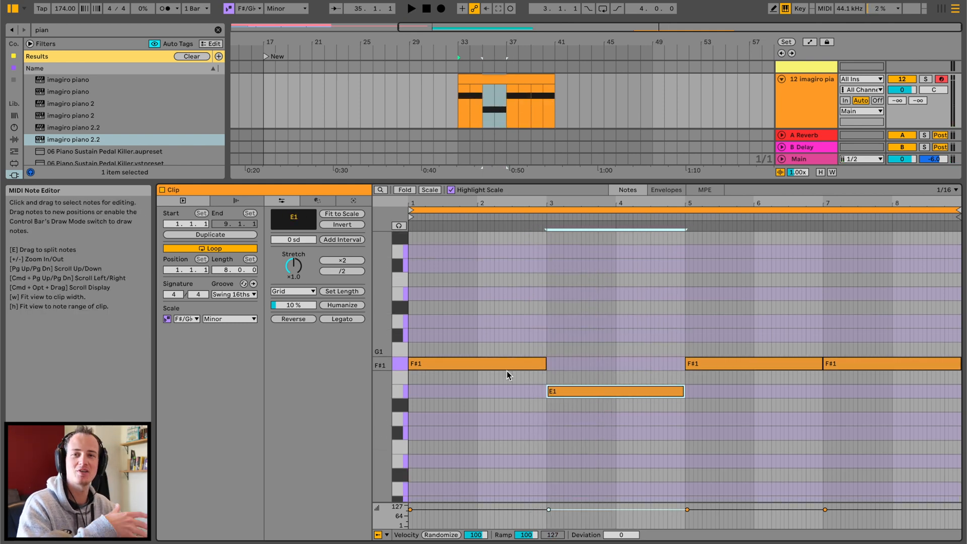
# Lower the third note, at bar 5, to D1 and the fourth note, at bar 7, to C#1
pyautogui.scroll(-1, 507, 370)
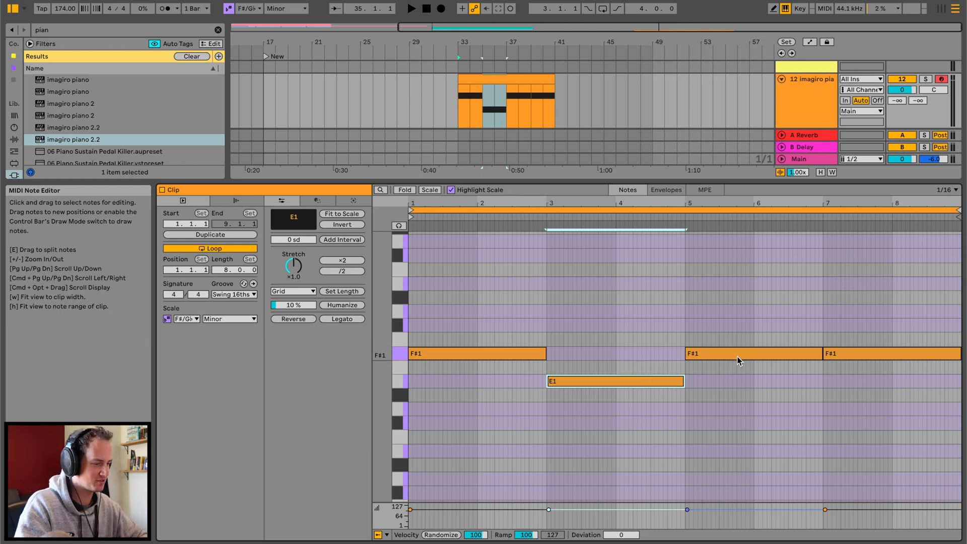
pyautogui.moveTo(738, 358); pyautogui.dragTo(742, 410)
pyautogui.moveTo(830, 355); pyautogui.dragTo(841, 423)
# Audition the root-note progression, stop playback, and set the global quantization to None
pyautogui.click(531, 224)
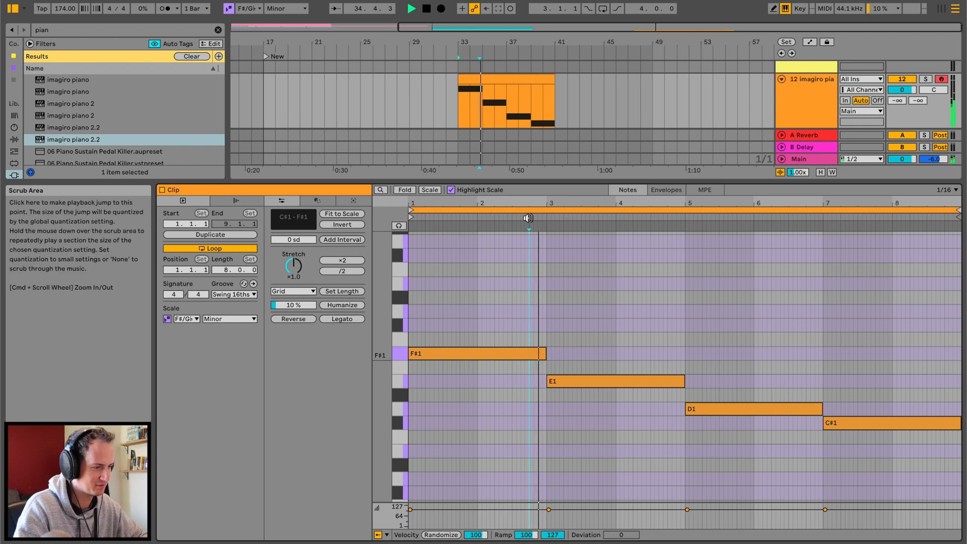
pyautogui.click(874, 212)
pyautogui.press('space')
pyautogui.click(750, 263)
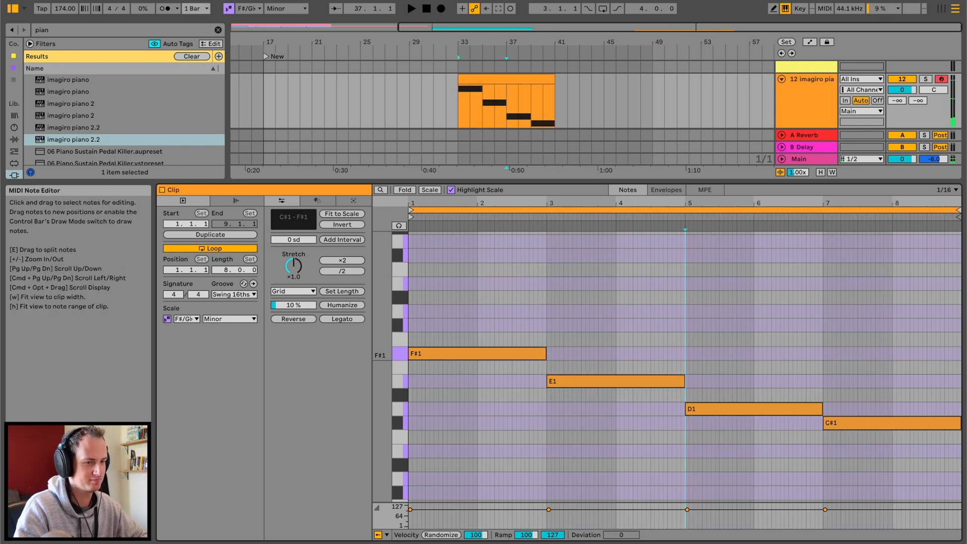
pyautogui.click(196, 8)
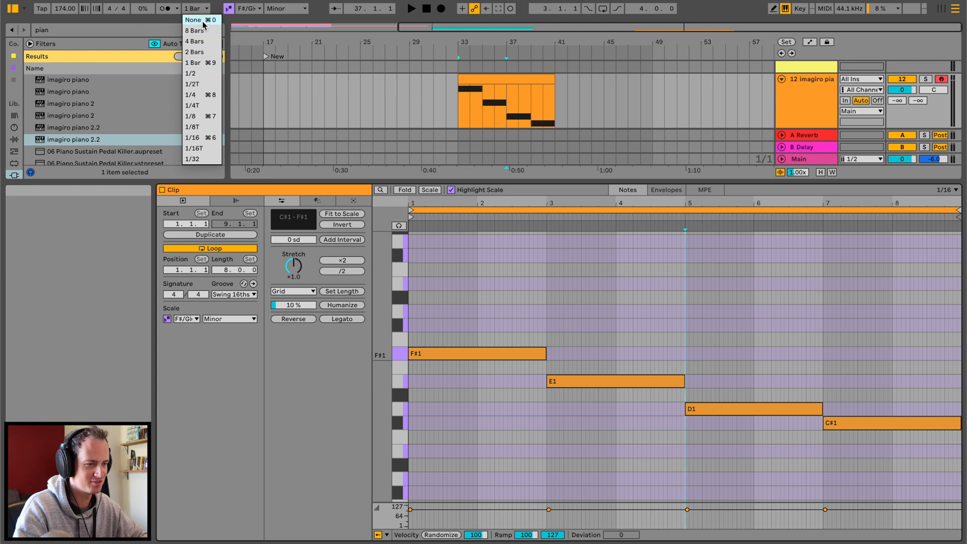
pyautogui.click(203, 24)
# Raise the third note to A1 and the fourth note to G#1, and audition the clip briefly
pyautogui.click(590, 379)
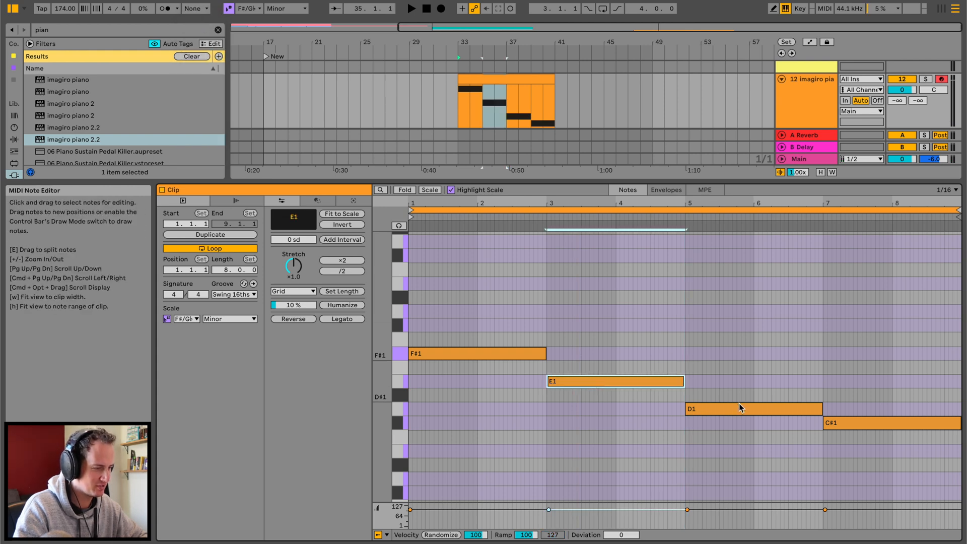
pyautogui.moveTo(739, 406); pyautogui.dragTo(736, 317)
pyautogui.moveTo(873, 422); pyautogui.dragTo(874, 333)
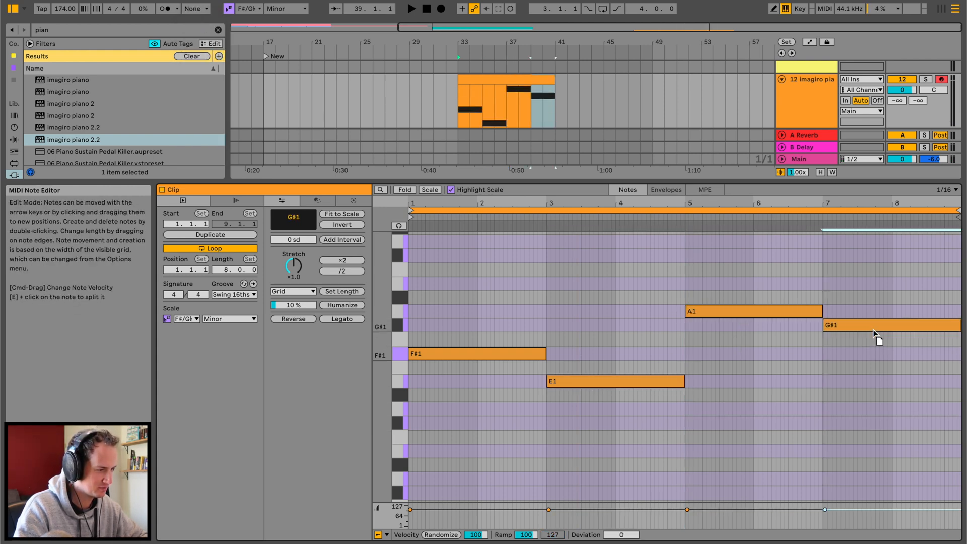
pyautogui.press('space')
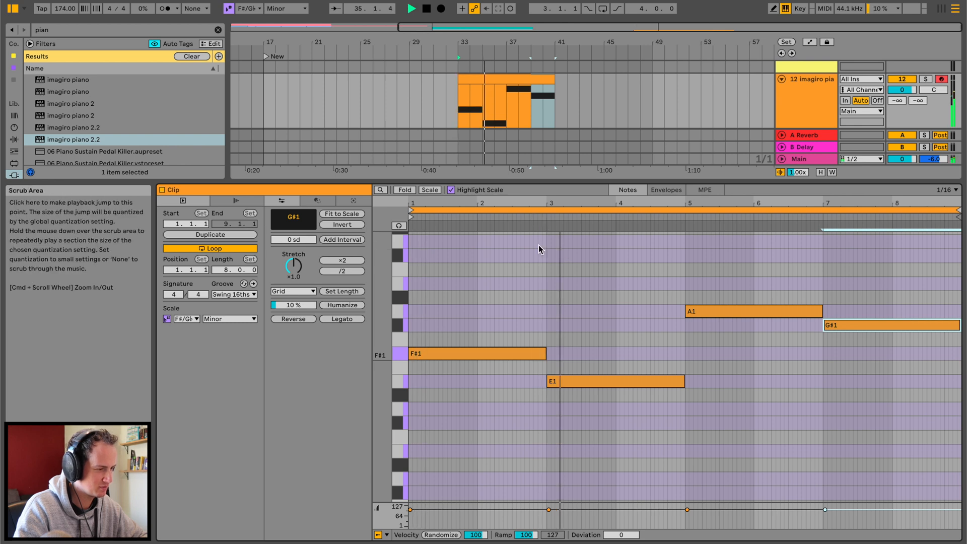
pyautogui.press('space')
# Raise the third note, at bar 5, to C#2, and play the progression
pyautogui.scroll(3, 557, 371)
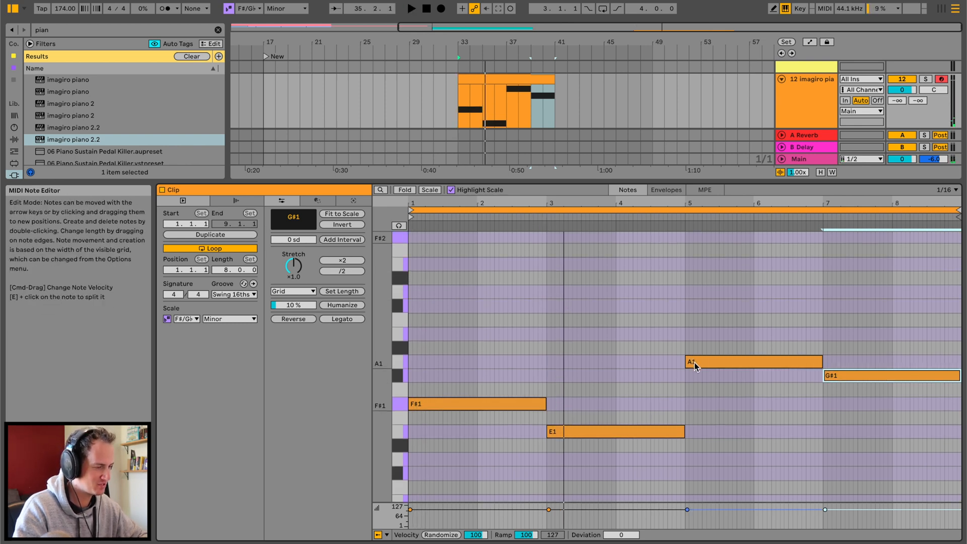
pyautogui.moveTo(694, 362); pyautogui.dragTo(693, 309)
pyautogui.scroll(1, 752, 357)
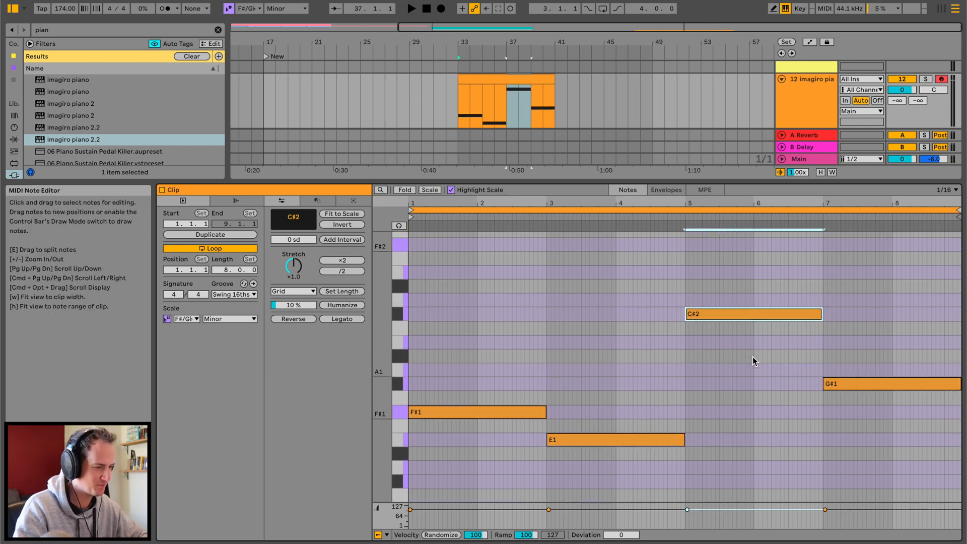
pyautogui.scroll(1, 753, 357)
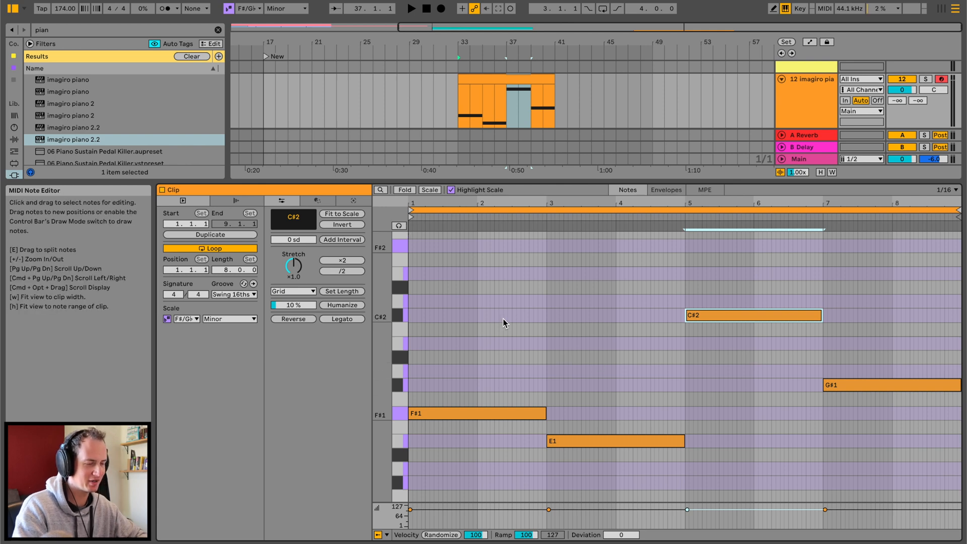
pyautogui.press('space')
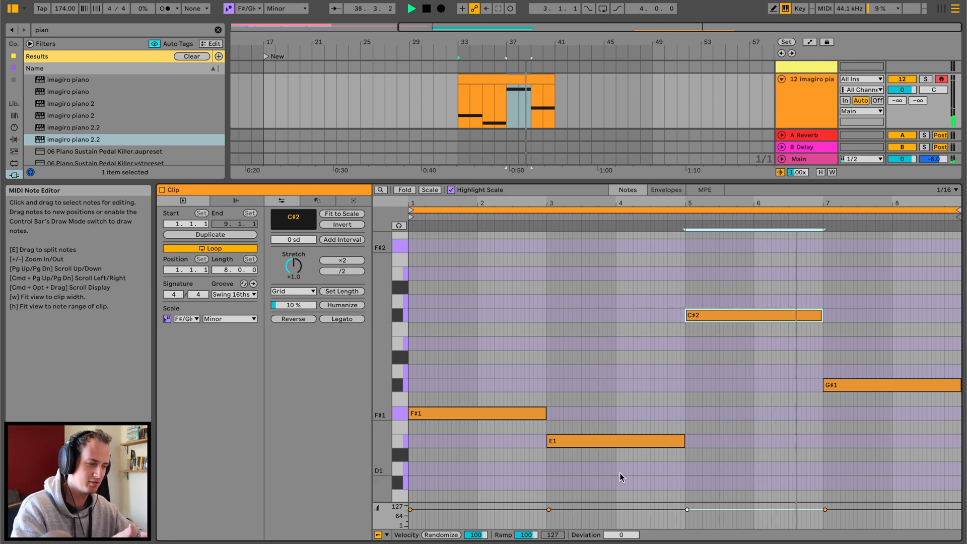
pyautogui.press('space')
# Raise the fourth note, at bar 7, by one semitone to A1 and audition the change from bar 6
pyautogui.click(863, 385)
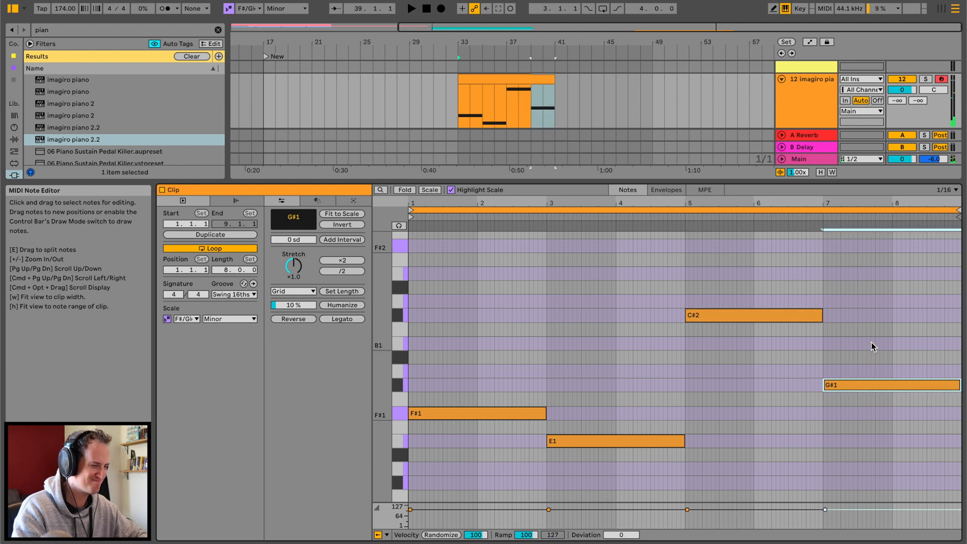
pyautogui.press('Up')
pyautogui.click(759, 215)
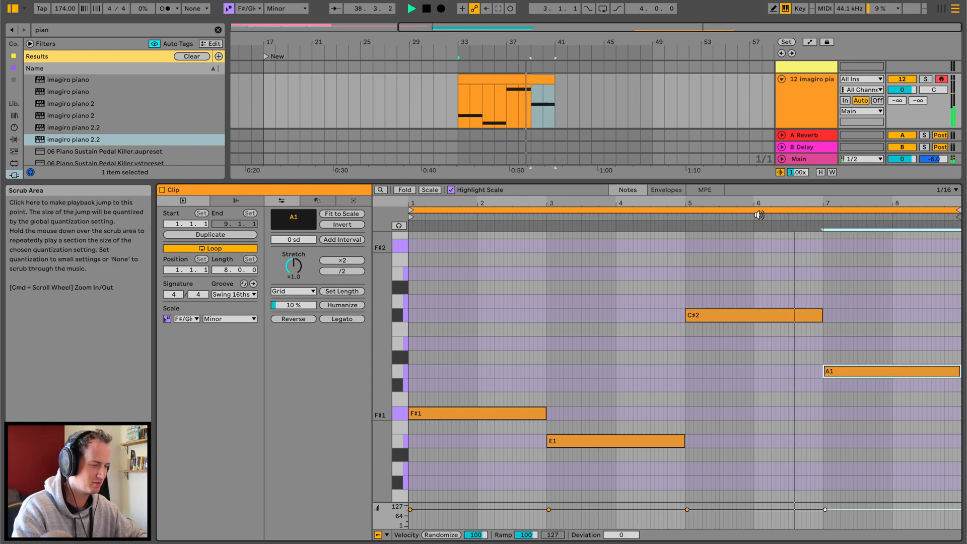
pyautogui.press('space')
# Try the second note at D1 during playback and return it to E1
pyautogui.click(574, 441)
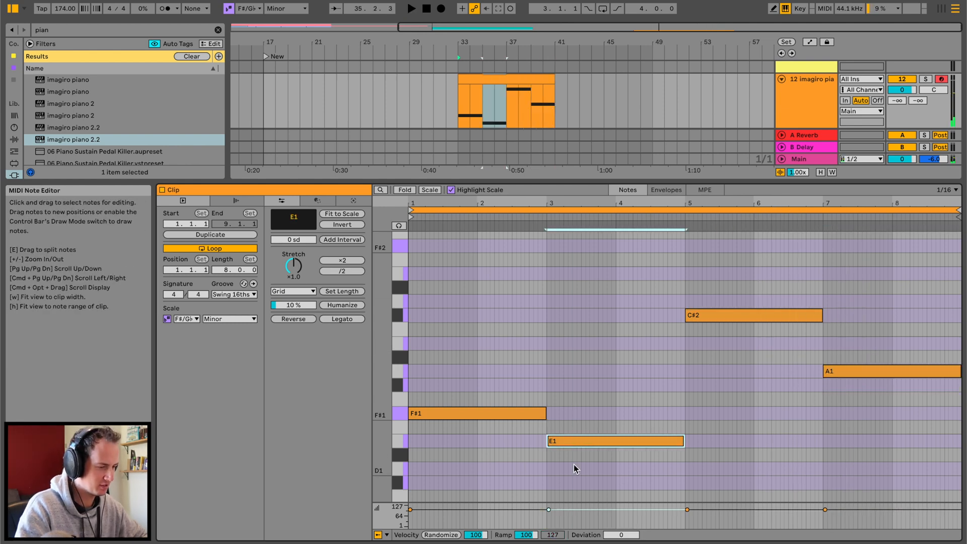
pyautogui.press('Down')
pyautogui.press('Down')
pyautogui.click(470, 216)
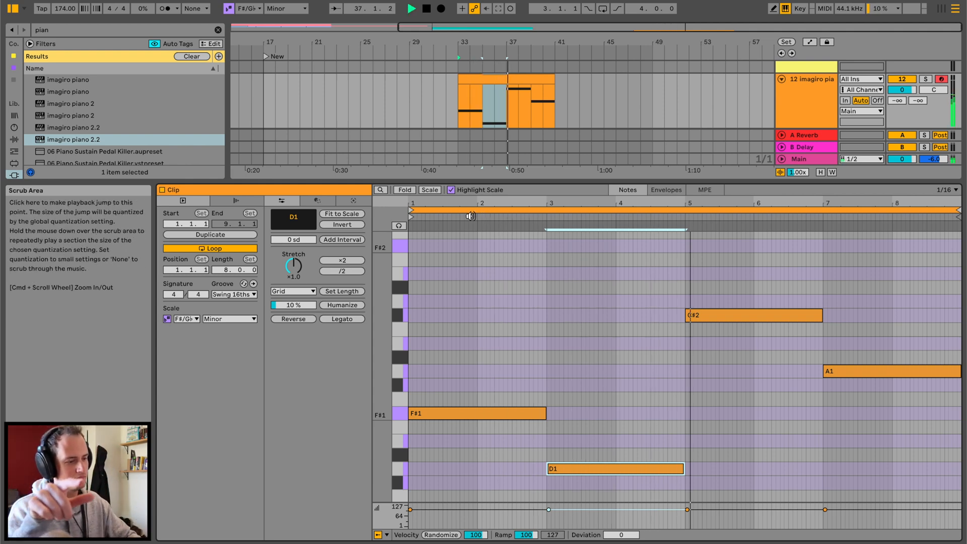
pyautogui.press('Up')
pyautogui.press('Up')
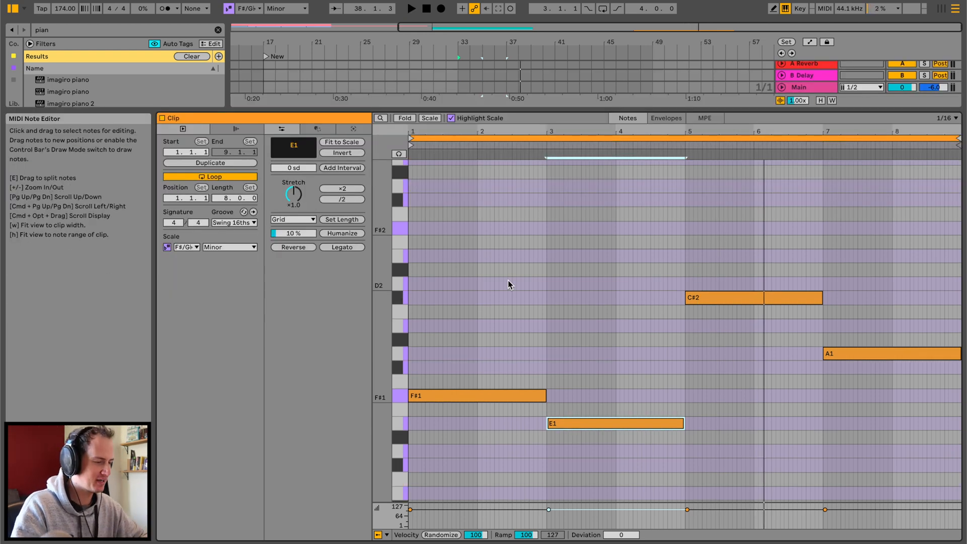
# Copy all four root notes two octaves up, from F#3 to C#4, and play the clip
pyautogui.click(507, 280)
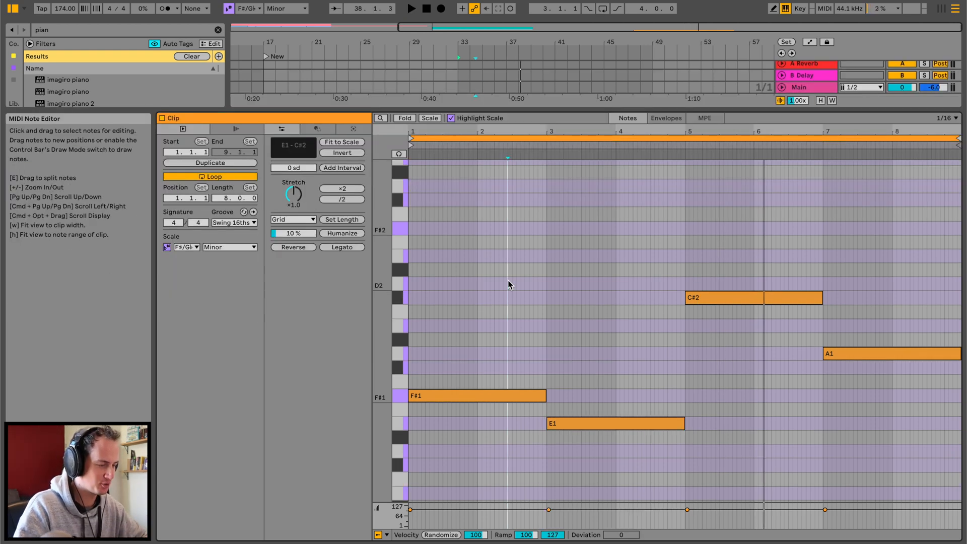
pyautogui.press('super+a')
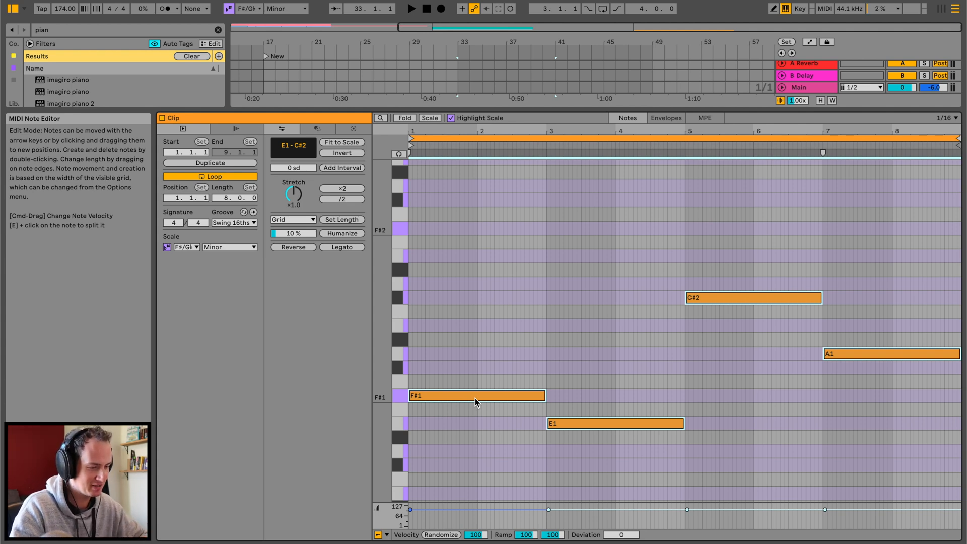
pyautogui.keyDown('alt'); pyautogui.moveTo(476, 398); pyautogui.dragTo(476, 233); pyautogui.keyUp('alt')
pyautogui.hotkey('shift', 'Up')
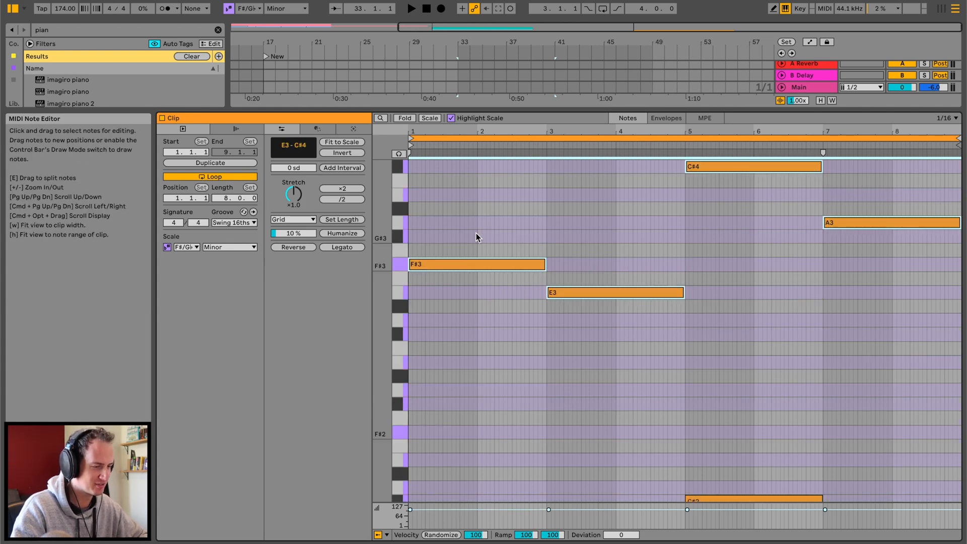
pyautogui.press('space')
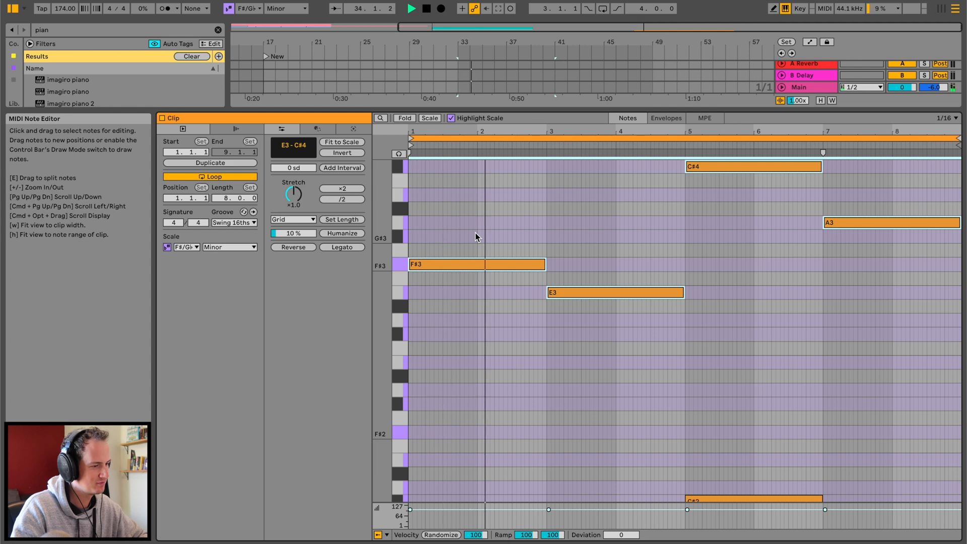
# Duplicate the upper F#3 note in bar 1 to C#4 at the same start position, and play the result
pyautogui.scroll(3, 475, 236)
pyautogui.click(464, 262)
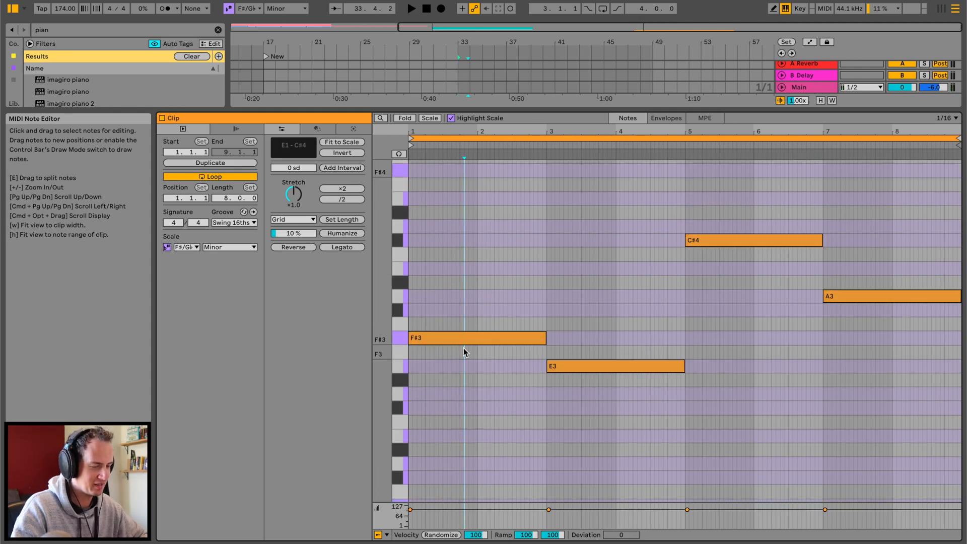
pyautogui.scroll(-7, 463, 348)
pyautogui.scroll(8, 463, 348)
pyautogui.scroll(1, 456, 357)
pyautogui.moveTo(448, 368); pyautogui.dragTo(451, 304)
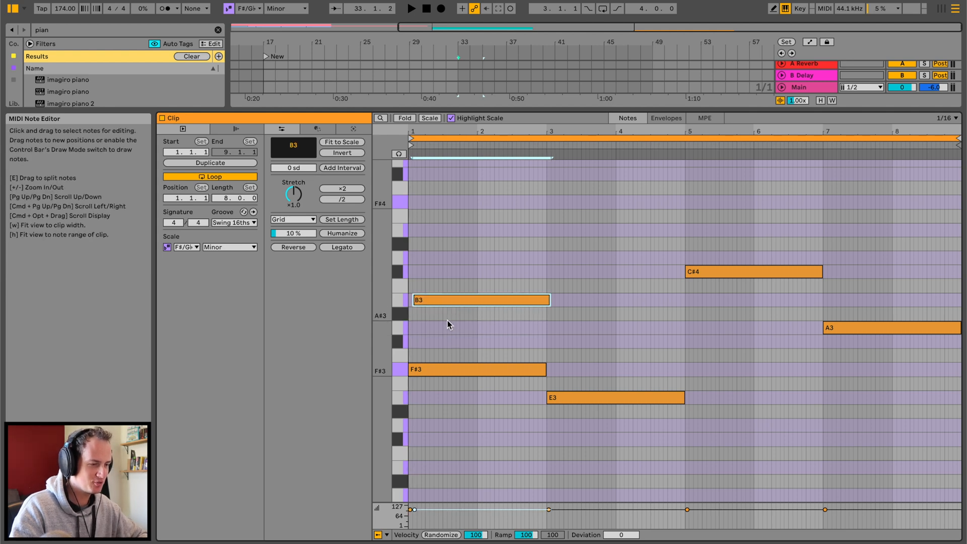
pyautogui.press('Up')
pyautogui.press('Up')
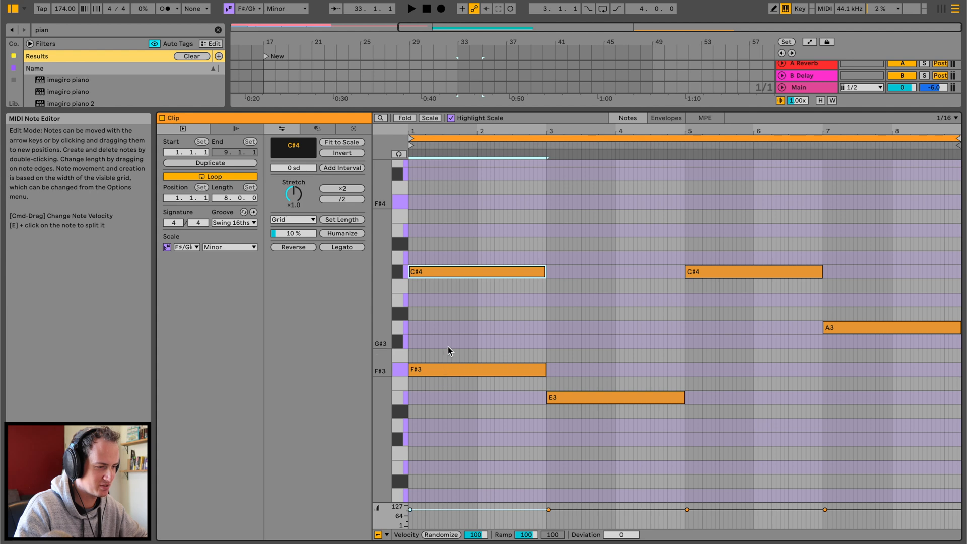
pyautogui.press('space')
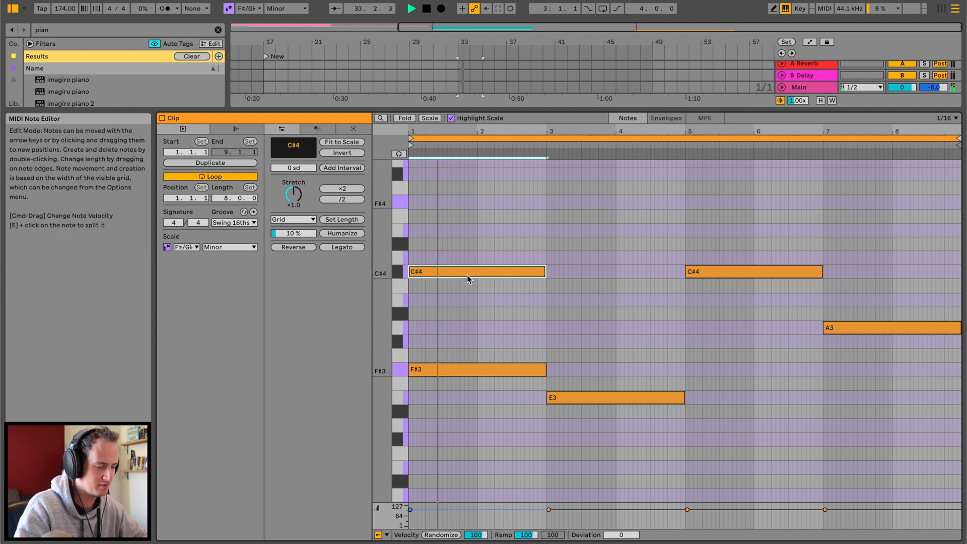
# Duplicate the other three upper notes a fifth higher, to B3, G#4 and E4, and listen to the progression
pyautogui.moveTo(597, 392); pyautogui.dragTo(597, 301)
pyautogui.scroll(3, 708, 307)
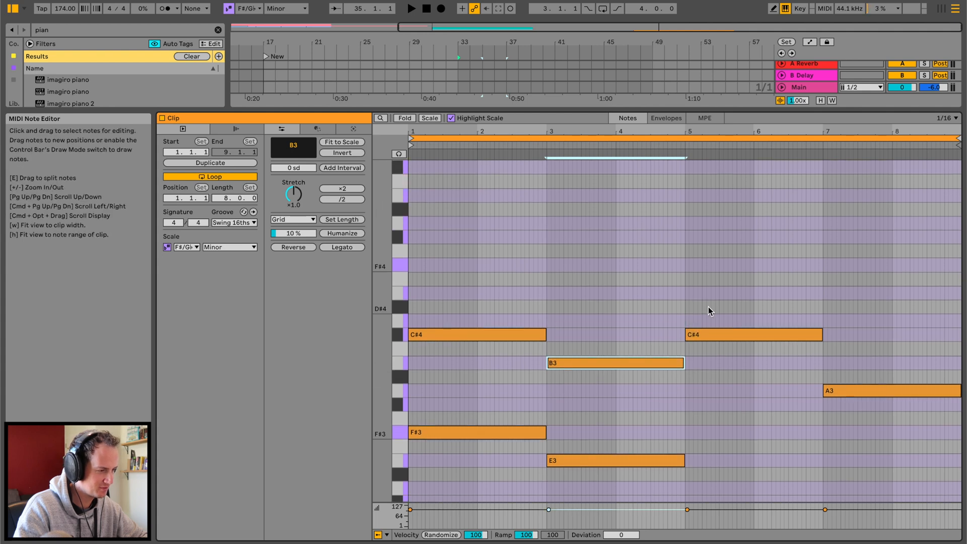
pyautogui.moveTo(708, 332); pyautogui.dragTo(709, 316)
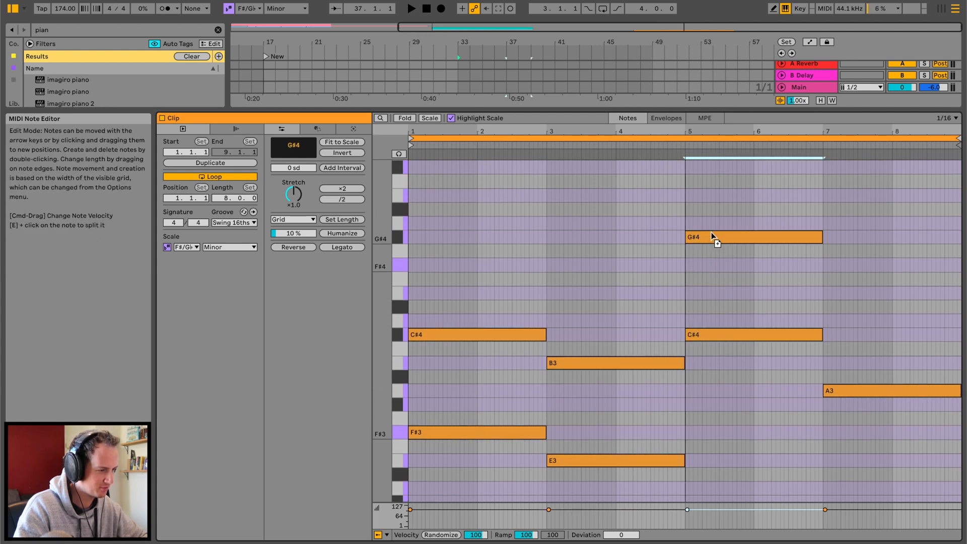
pyautogui.moveTo(850, 387); pyautogui.dragTo(850, 297)
pyautogui.press('space')
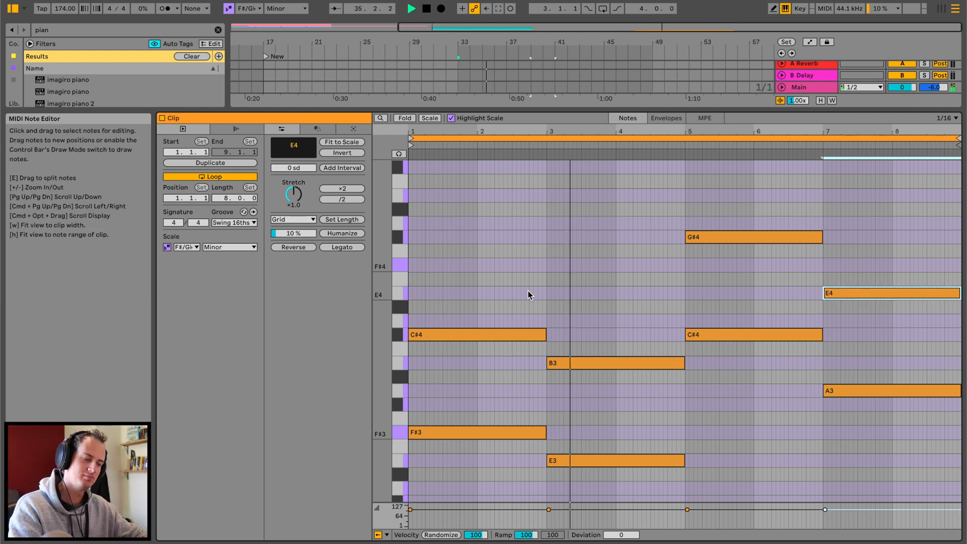
pyautogui.scroll(-3, 620, 328)
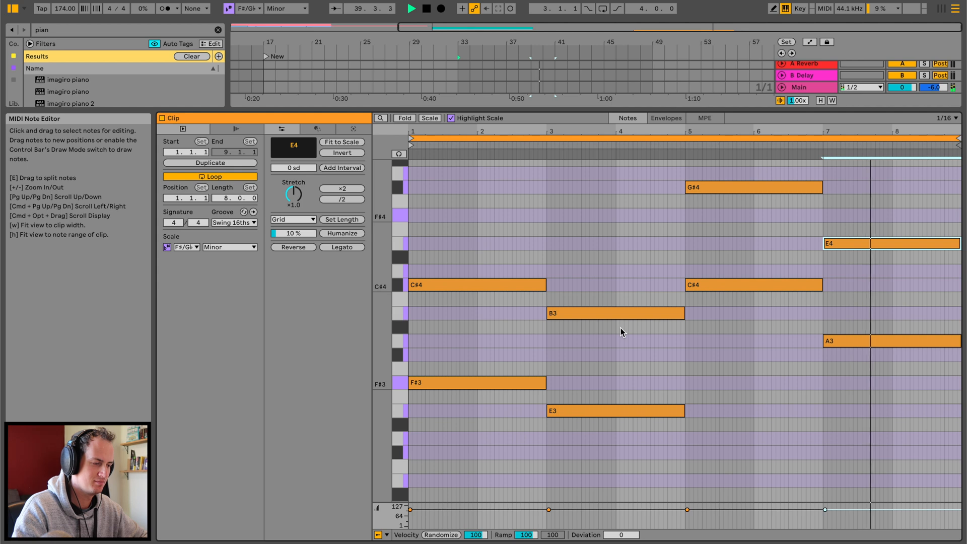
pyautogui.press('space')
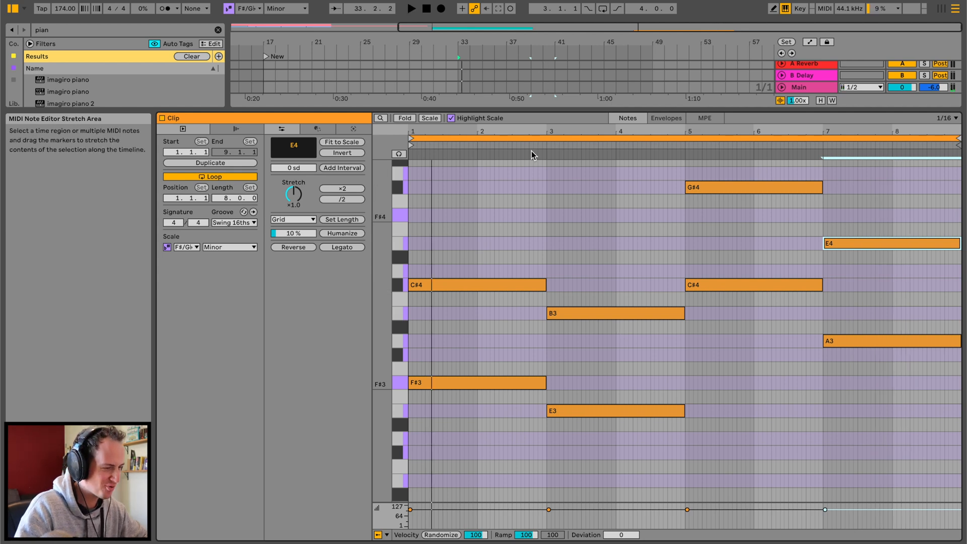
pyautogui.press('space')
# Lower the B3 note at bar 3 by three semitones to G#3 and audition the chord change
pyautogui.click(605, 313)
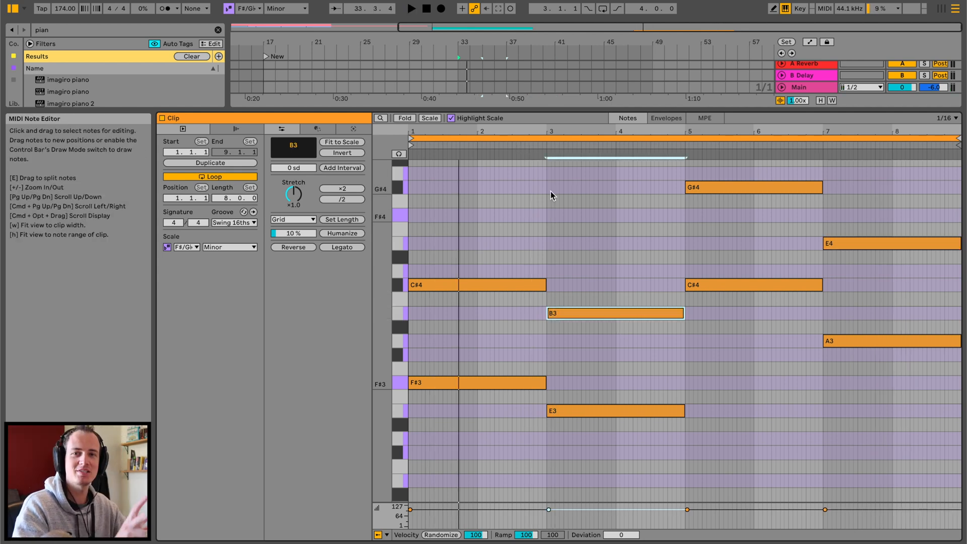
pyautogui.press('Down')
pyautogui.press('Down')
pyautogui.press('Down')
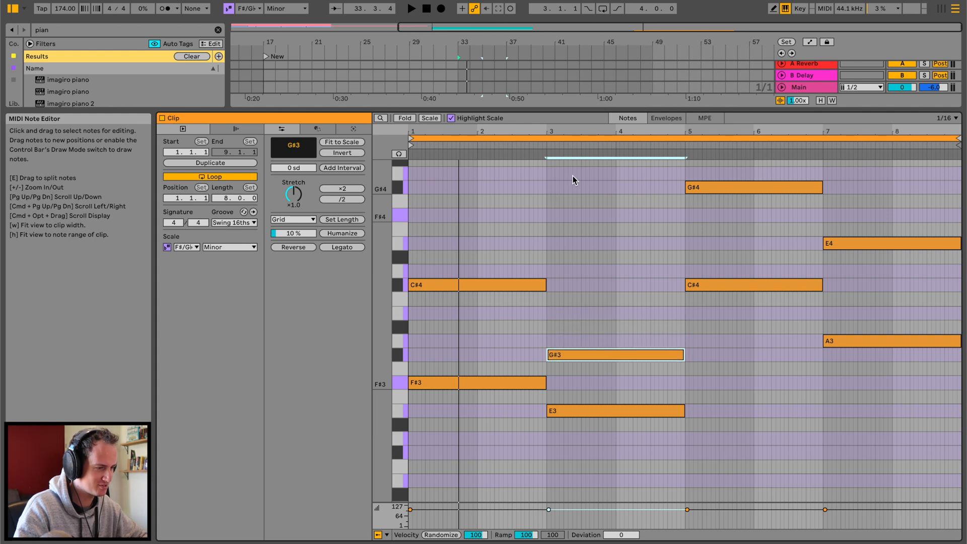
pyautogui.click(528, 149)
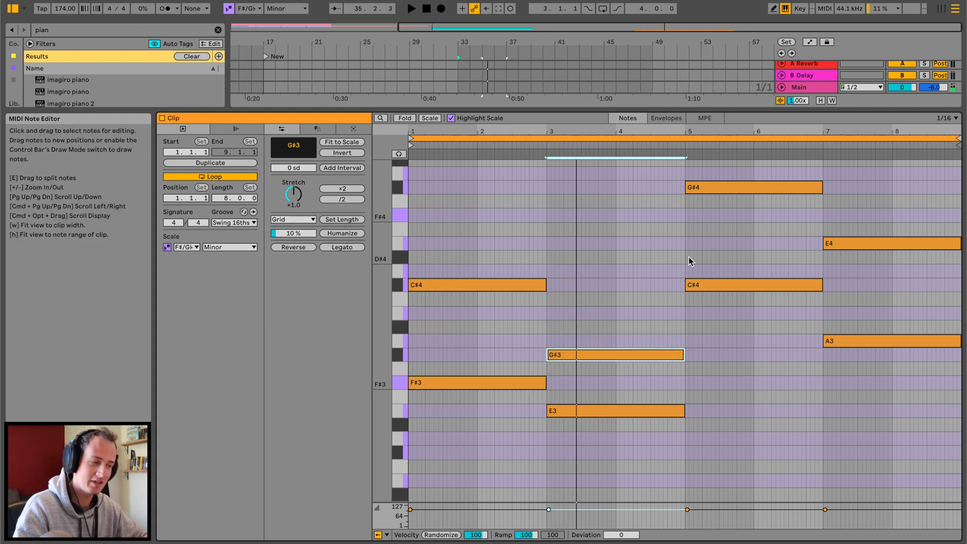
# Lower the G#4 note at bar 5 to E4 and audition the chord change
pyautogui.scroll(3, 705, 231)
pyautogui.click(714, 245)
pyautogui.moveTo(713, 254); pyautogui.dragTo(715, 309)
pyautogui.click(669, 147)
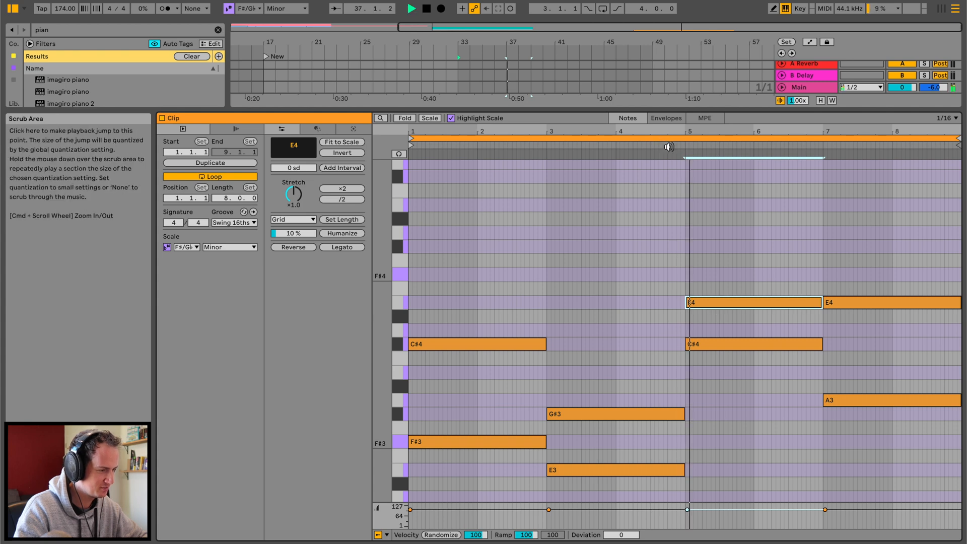
pyautogui.press('space')
pyautogui.click(667, 147)
pyautogui.press('space')
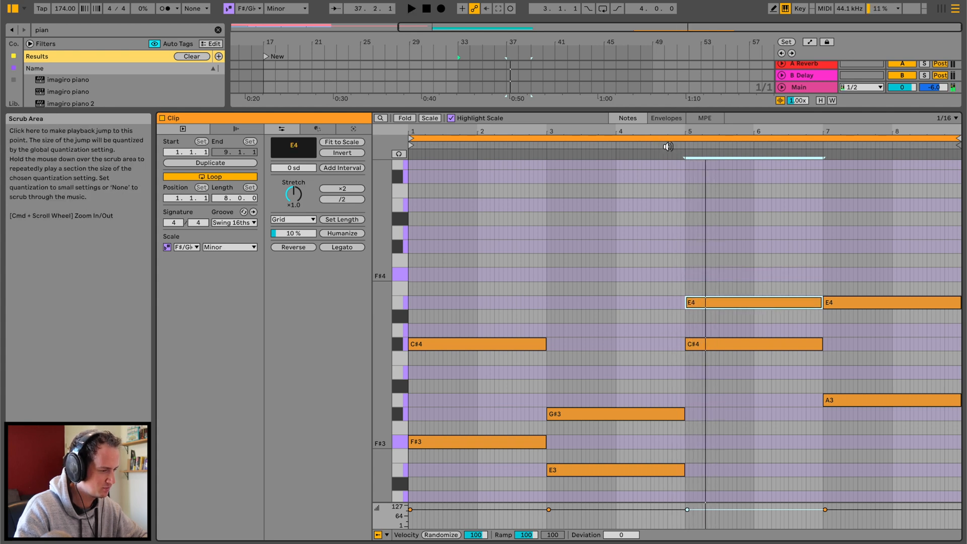
# Lower the E4 note at bar 7 by three semitones to C#4 and listen to the progression
pyautogui.click(808, 147)
pyautogui.press('space')
pyautogui.click(857, 302)
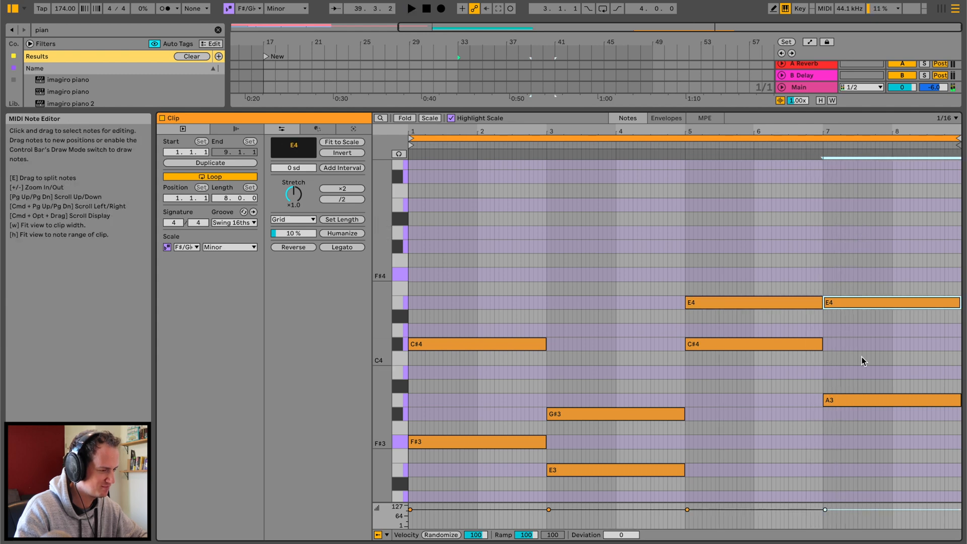
pyautogui.press('Down')
pyautogui.press('Down')
pyautogui.press('Down')
pyautogui.click(800, 137)
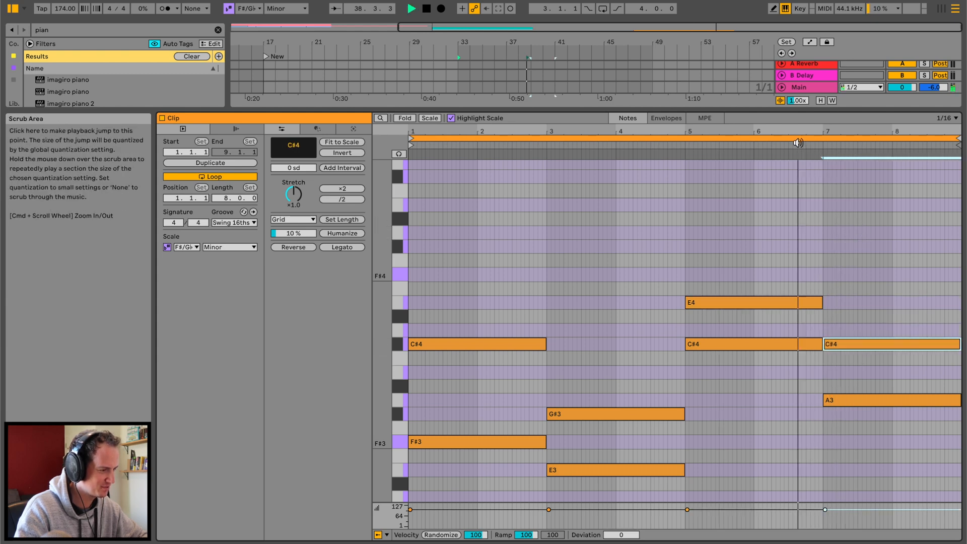
pyautogui.scroll(-3, 736, 331)
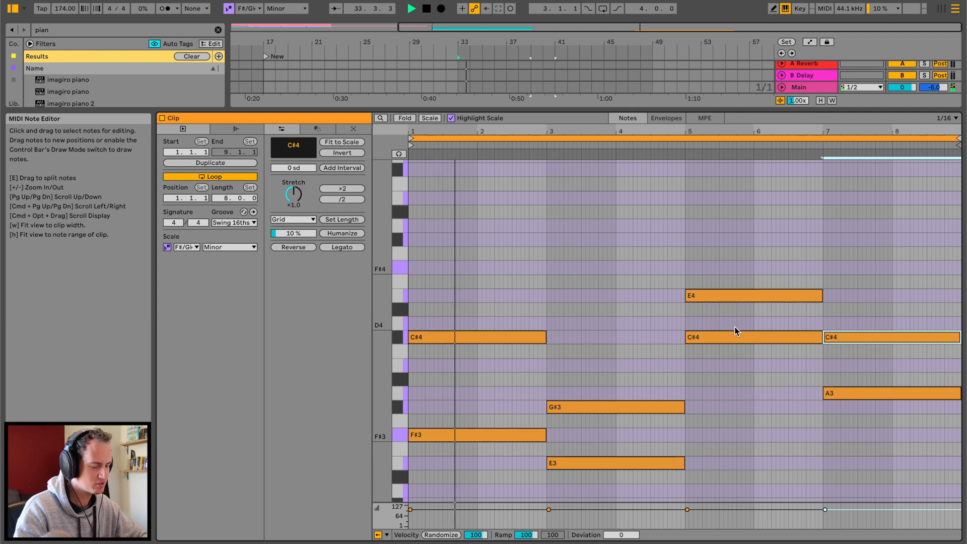
pyautogui.press('space')
# Duplicate the C#4 note in bar 1 up to A4 at the same start position
pyautogui.click(458, 313)
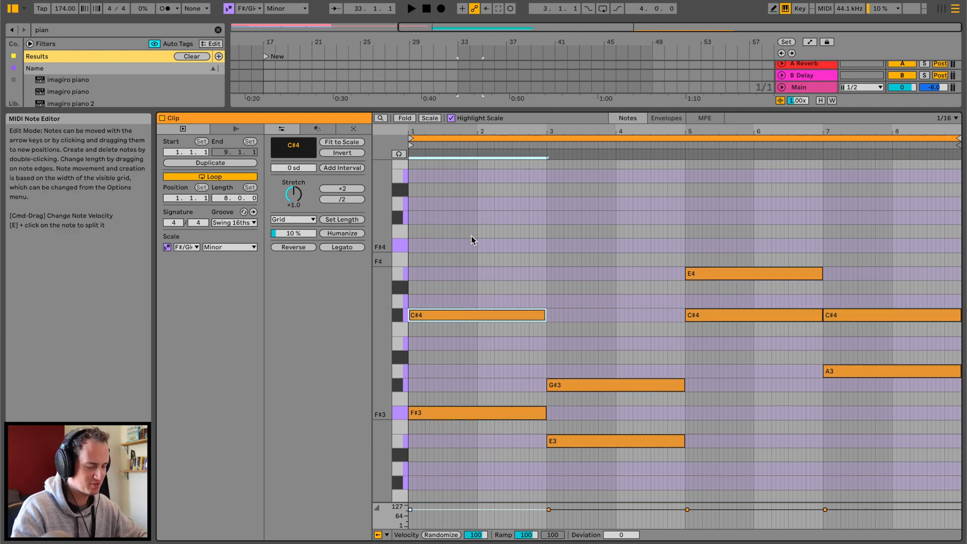
pyautogui.click(617, 386)
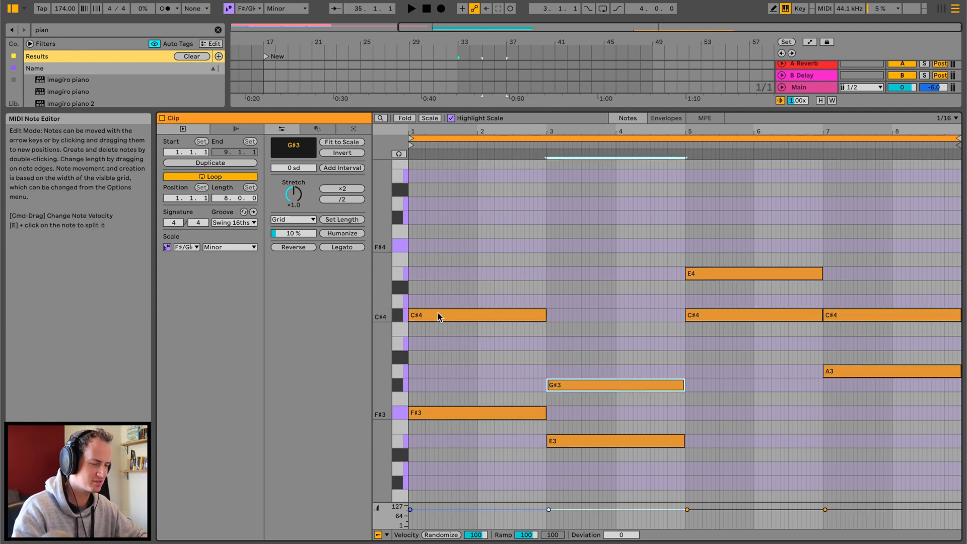
pyautogui.moveTo(437, 312); pyautogui.dragTo(437, 293)
pyautogui.moveTo(437, 293); pyautogui.dragTo(437, 241)
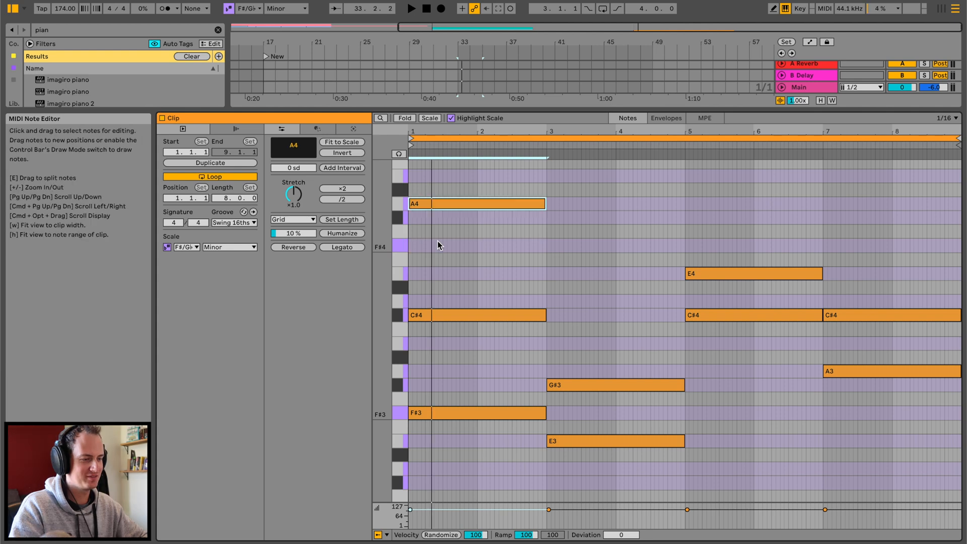
pyautogui.scroll(1, 437, 240)
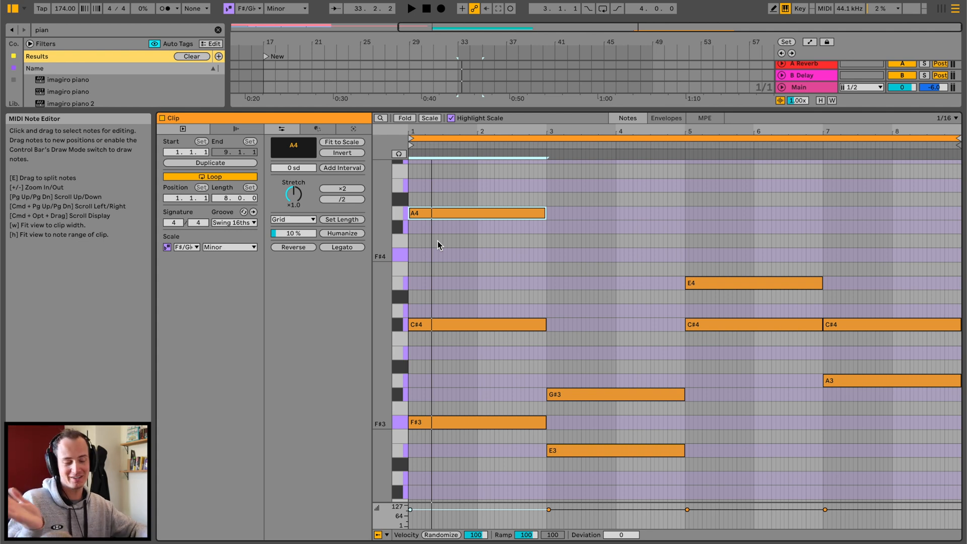
# Try lower pitches such as G4 for the top note in bar 1, return it to A4 and play the chord
pyautogui.press('Down')
pyautogui.press('Down')
pyautogui.press('Down')
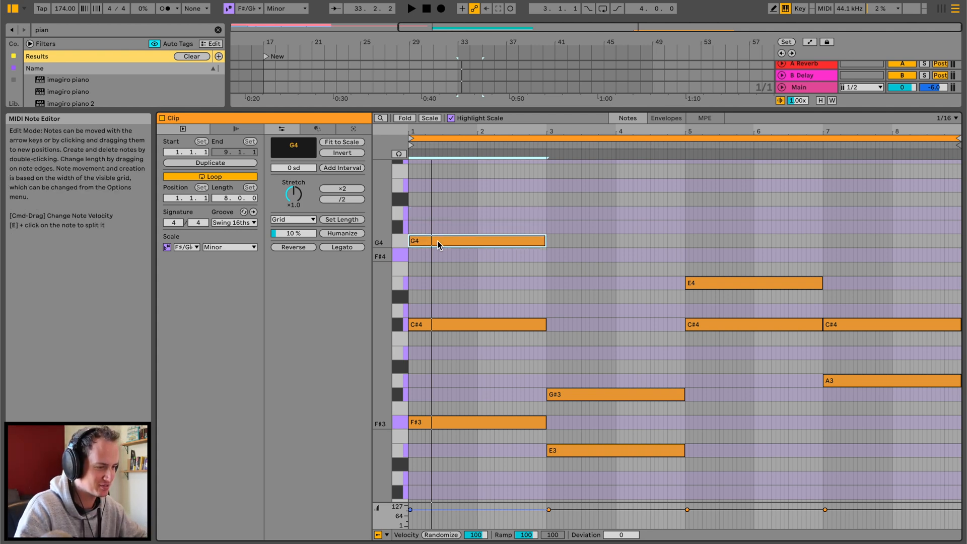
pyautogui.press('Up')
pyautogui.press('Up')
pyautogui.press('space')
pyautogui.press('Up')
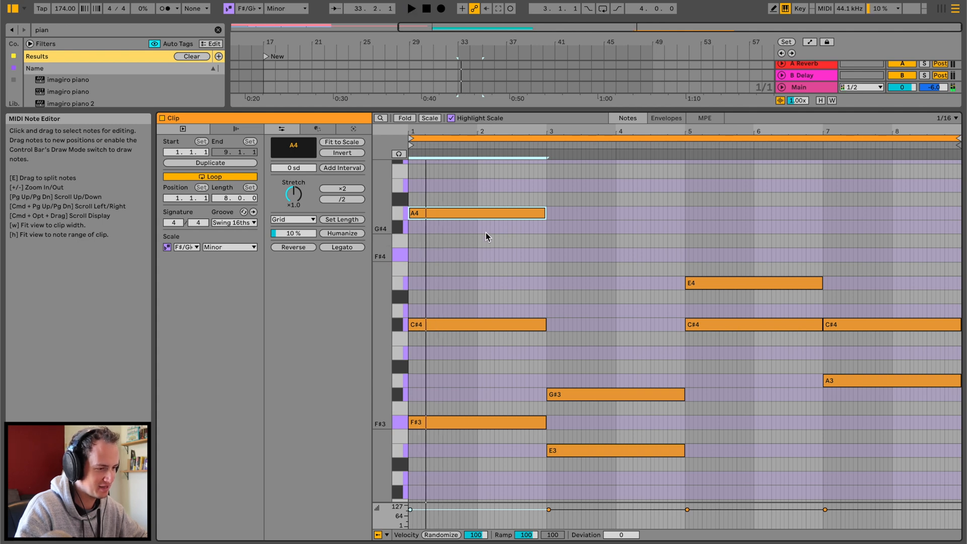
pyautogui.hotkey('shift', 'Down')
pyautogui.hotkey('shift', 'Up')
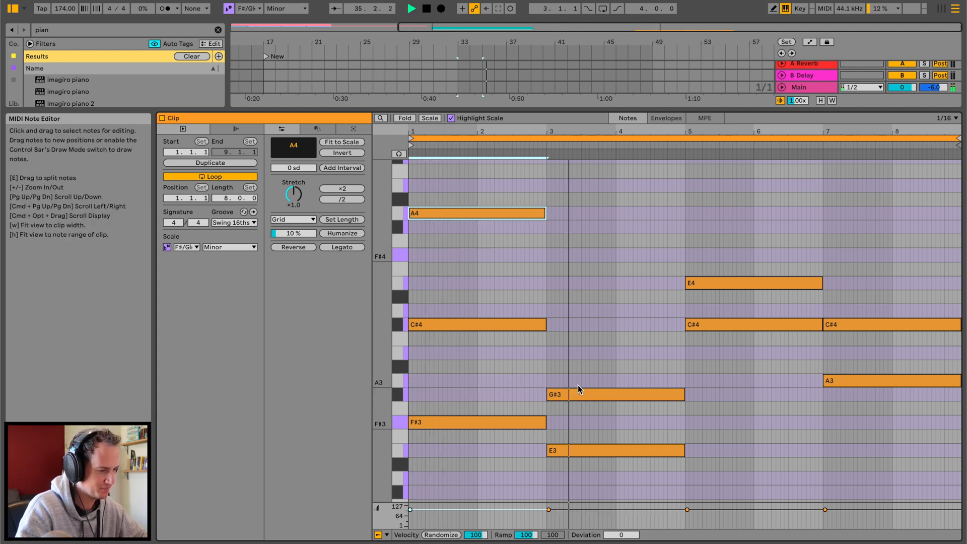
# Duplicate the G#3 note at bar 3 upward, settle the copy on C#4 and audition the chord
pyautogui.moveTo(578, 392); pyautogui.dragTo(576, 282)
pyautogui.click(524, 145)
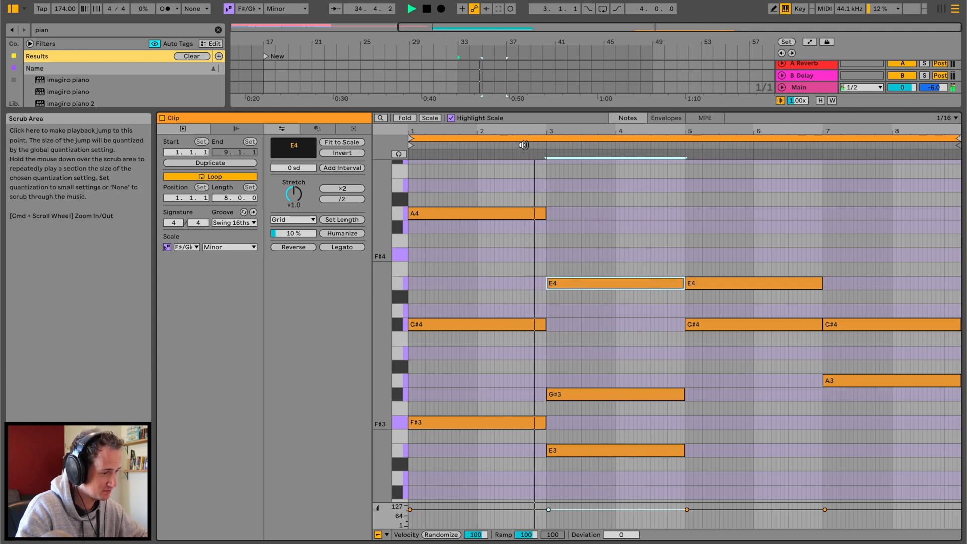
pyautogui.press('Down')
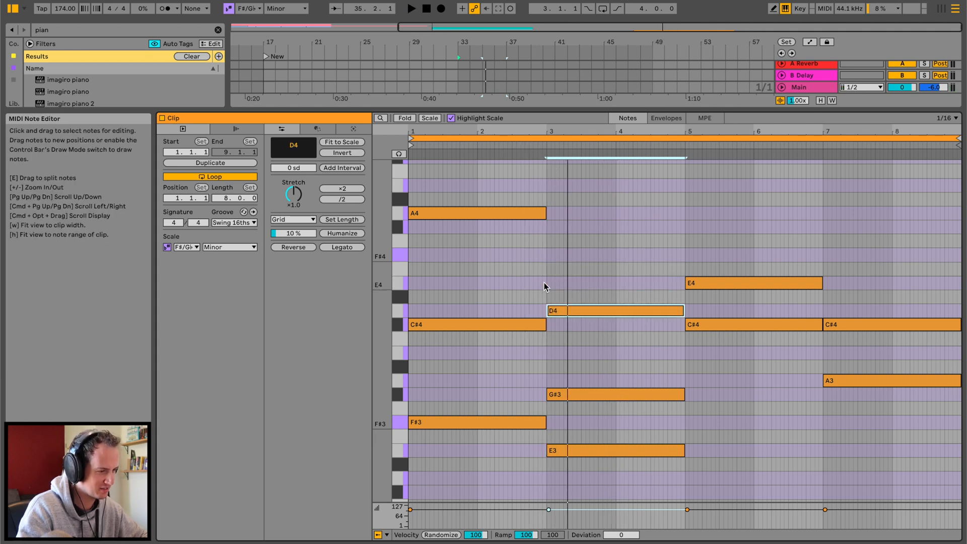
pyautogui.press('Down')
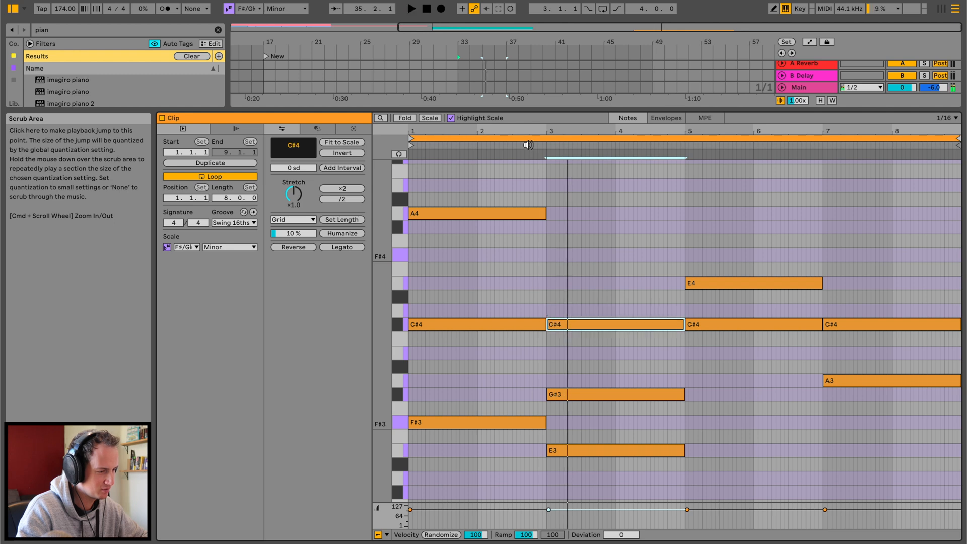
pyautogui.click(528, 145)
# Try B3 for the top note at bar 3, return it to C#4 and play the chord
pyautogui.press('Down')
pyautogui.press('Down')
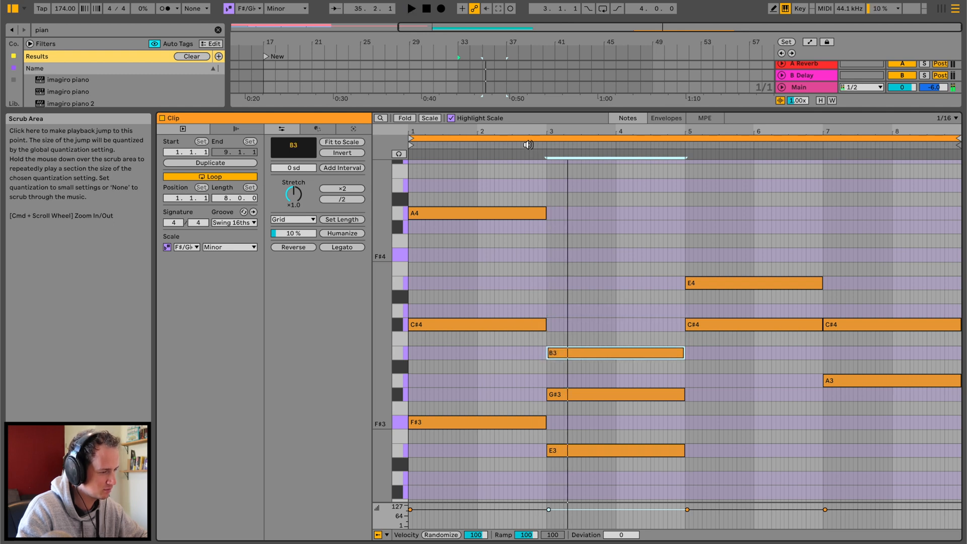
pyautogui.press('space')
pyautogui.press('Up')
pyautogui.press('Up')
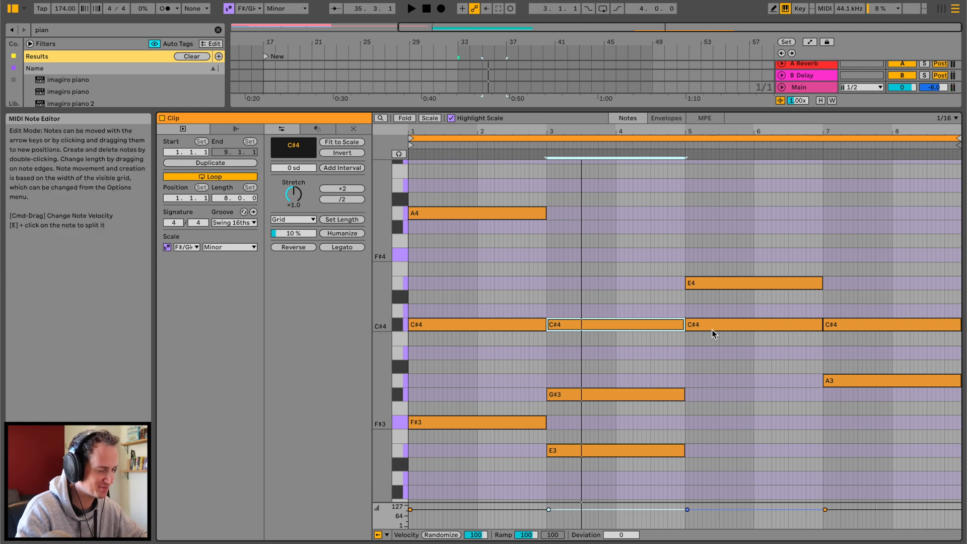
pyautogui.scroll(-1, 711, 329)
pyautogui.click(527, 145)
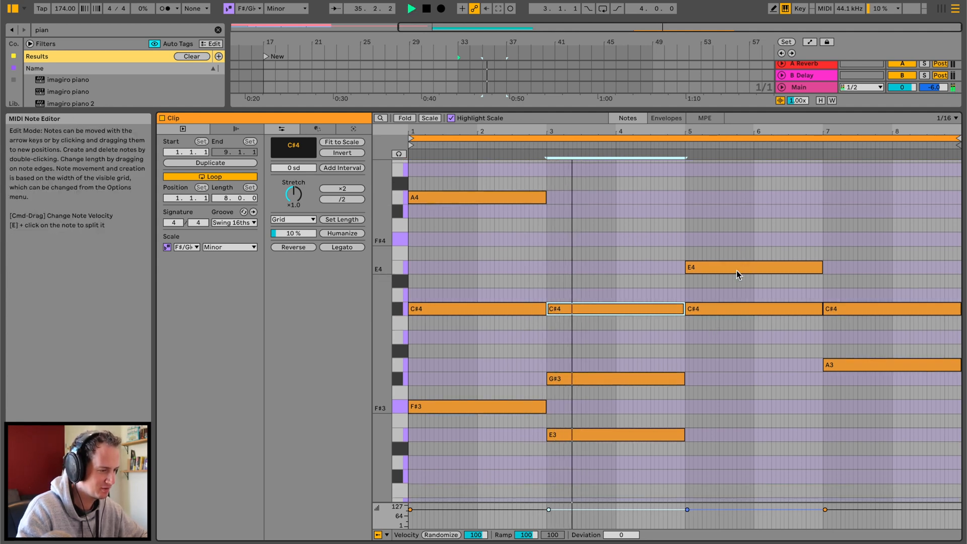
# Duplicate the E4 note at bar 5 up to B4 at the same start position
pyautogui.moveTo(738, 265); pyautogui.dragTo(738, 217)
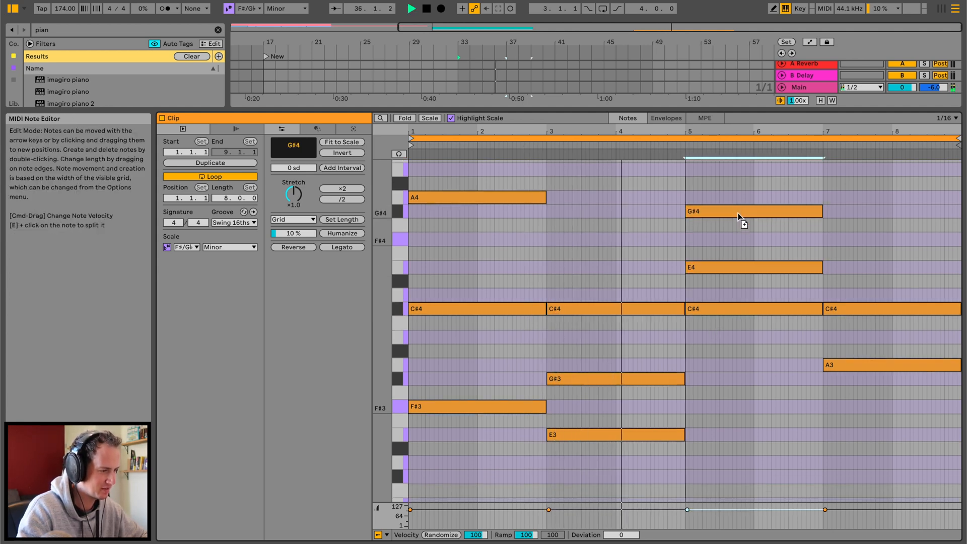
pyautogui.press('Up')
pyautogui.press('Up')
pyautogui.click(680, 153)
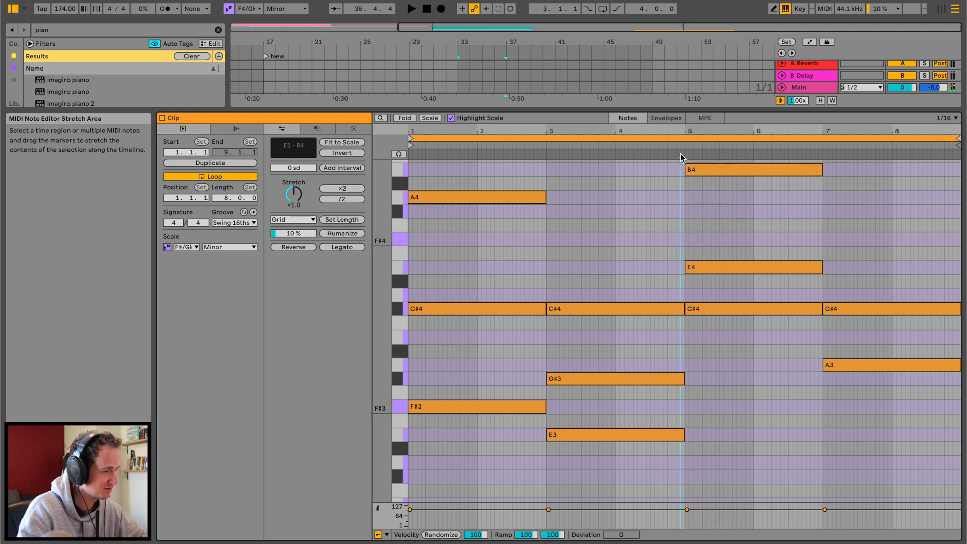
# Try pitches below B4, including A#4 and G4, for the top note at bar 5 and return it to B4
pyautogui.click(705, 171)
pyautogui.press('Down')
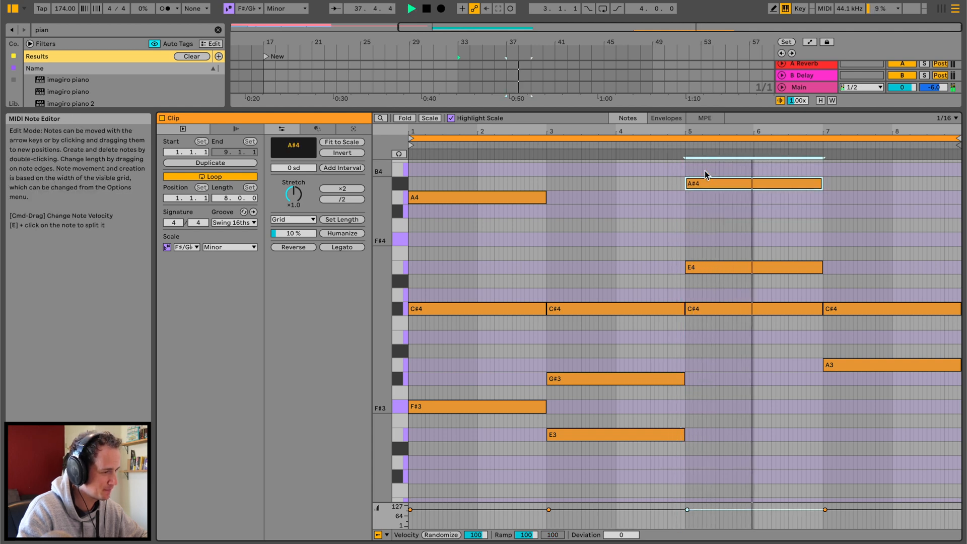
pyautogui.press('Down')
pyautogui.press('Down')
pyautogui.press('space')
pyautogui.click(674, 145)
pyautogui.press('Down')
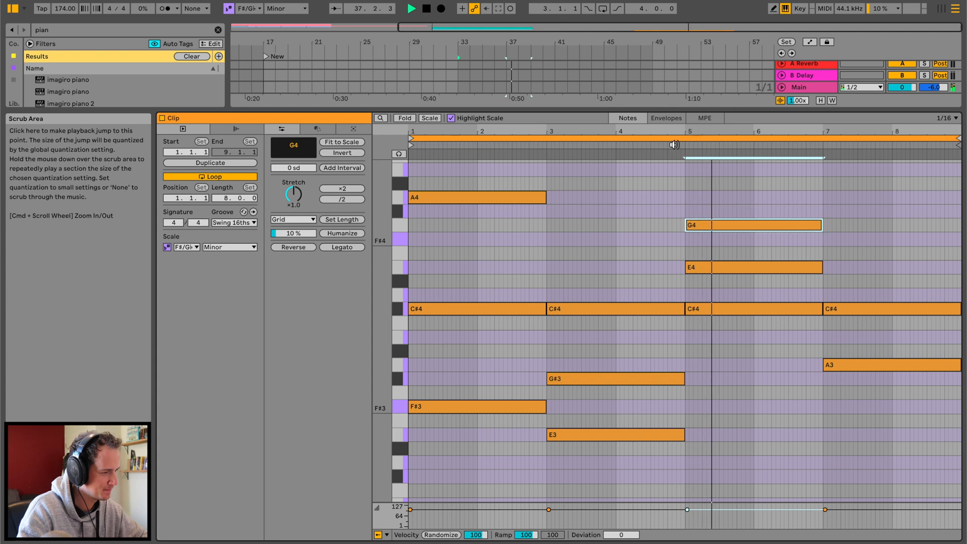
pyautogui.press('Down')
pyautogui.press('Up')
pyautogui.press('Up')
pyautogui.press('Up')
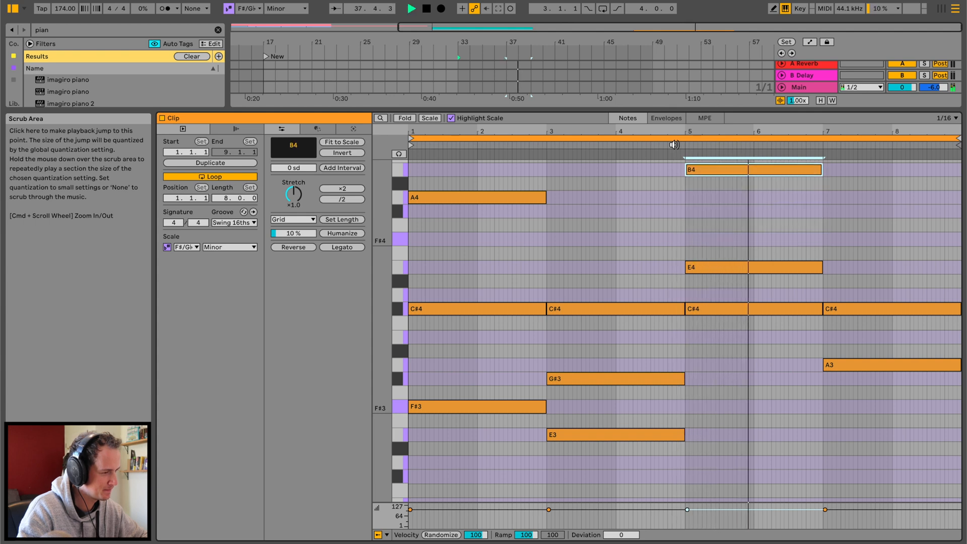
# Lower the B4 note at bar 5 through A4 to G#4, auditioning the chord at each pitch
pyautogui.click(674, 145)
pyautogui.press('Down')
pyautogui.press('Down')
pyautogui.click(674, 145)
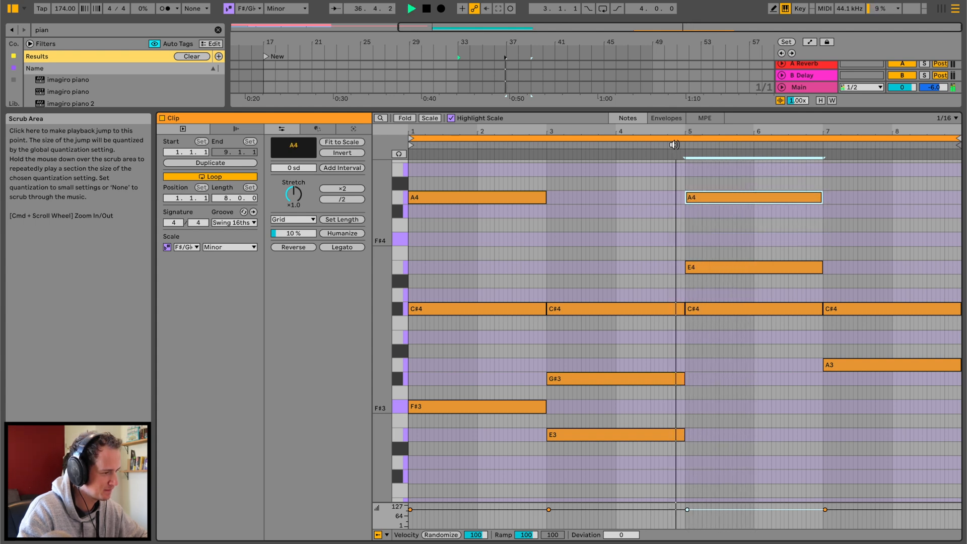
pyautogui.press('Down')
pyautogui.click(675, 145)
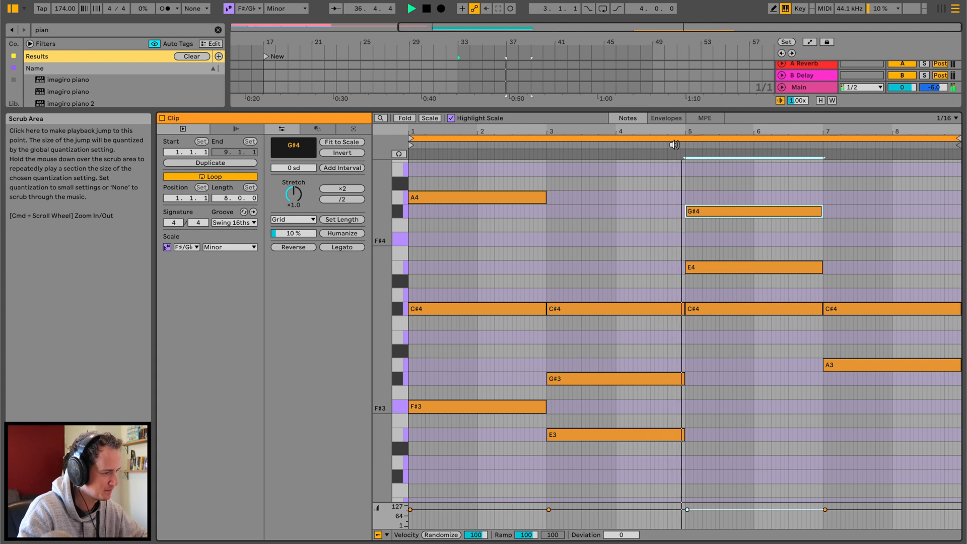
# Duplicate the G#4 note into bar 7, lower the copy to E4 and audition the chord
pyautogui.hotkey('ctrl', 'd')
pyautogui.press('Down')
pyautogui.press('Down')
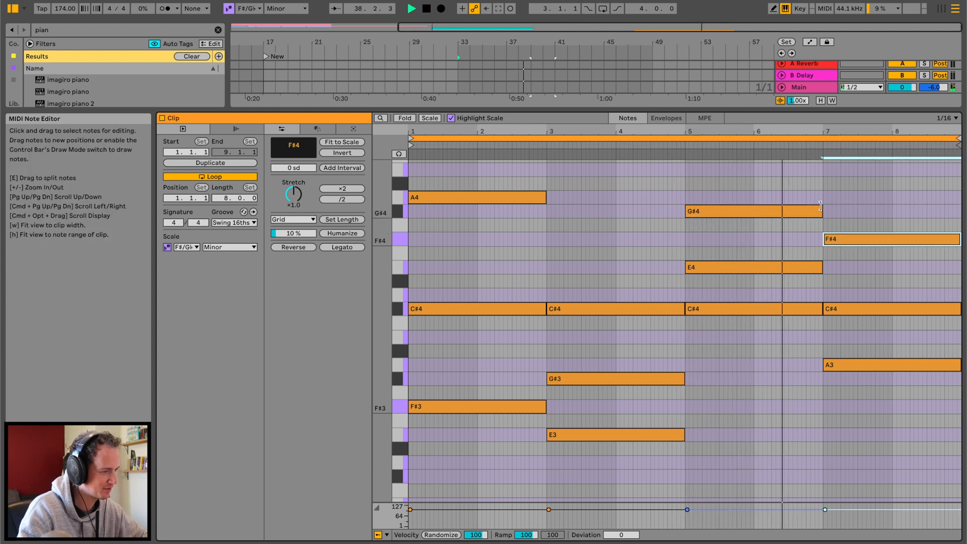
pyautogui.press('Down')
pyautogui.press('Down')
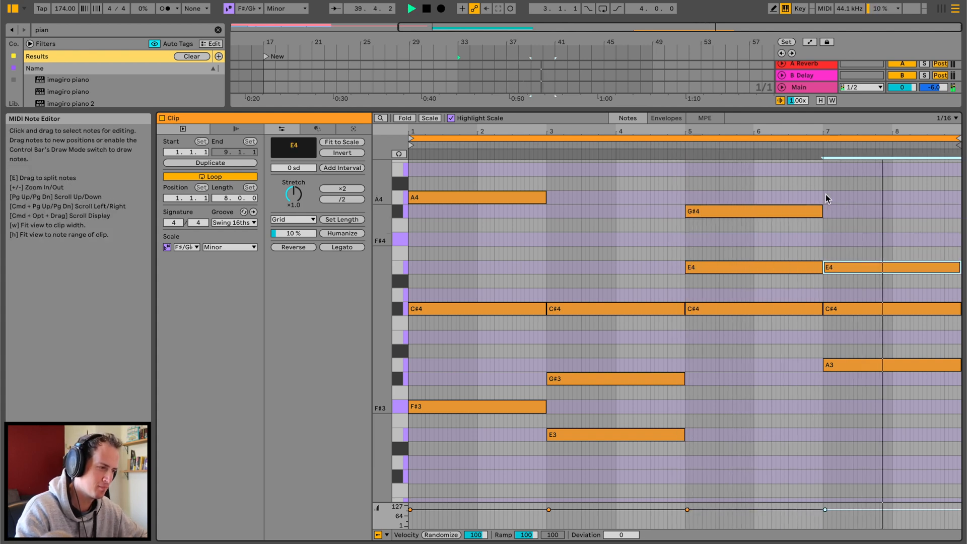
pyautogui.click(810, 148)
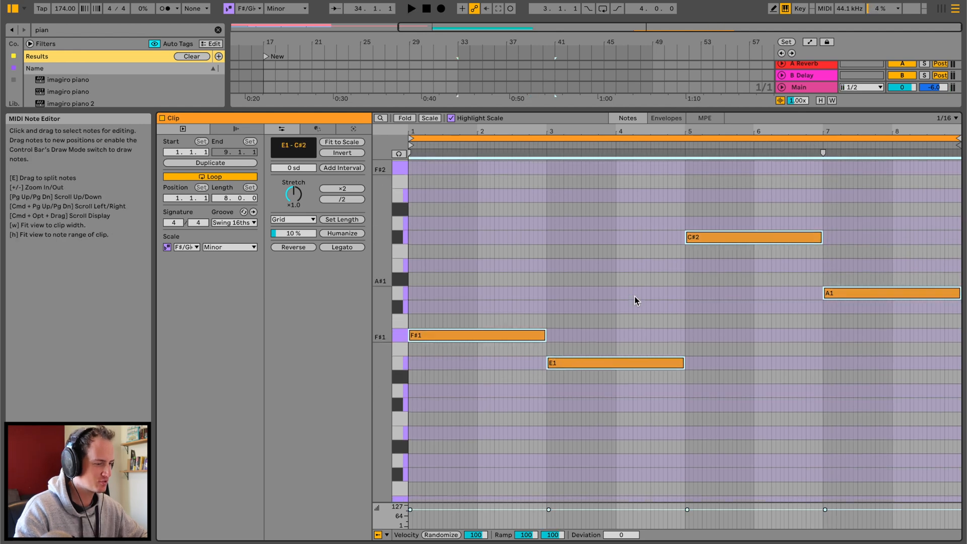
# Move the four lowest root notes down an octave, to F#0, E0, C#1 and A0, and listen to the progression
pyautogui.scroll(-1, 635, 296)
pyautogui.moveTo(511, 214); pyautogui.dragTo(947, 397)
pyautogui.hotkey('shift', 'Down')
pyautogui.press('space')
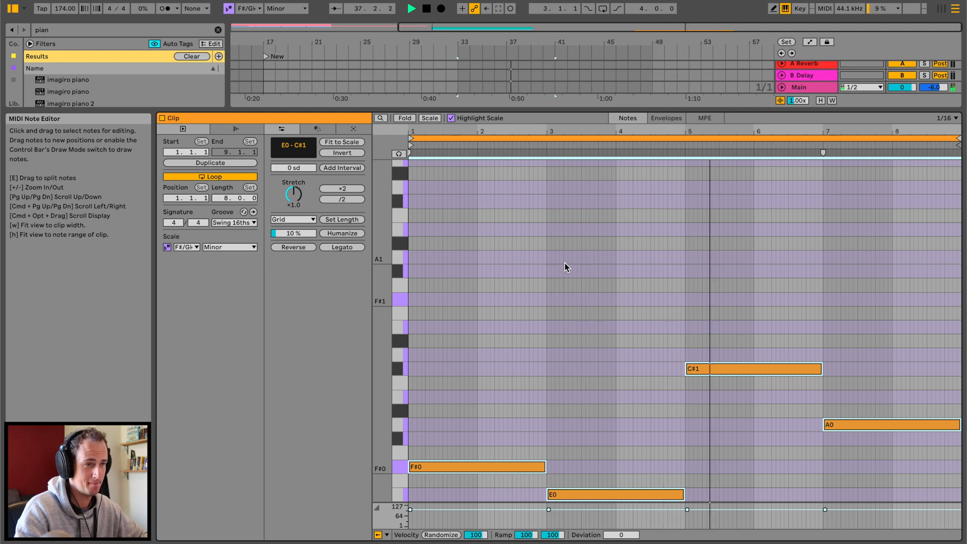
pyautogui.scroll(2, 564, 263)
pyautogui.scroll(10, 564, 264)
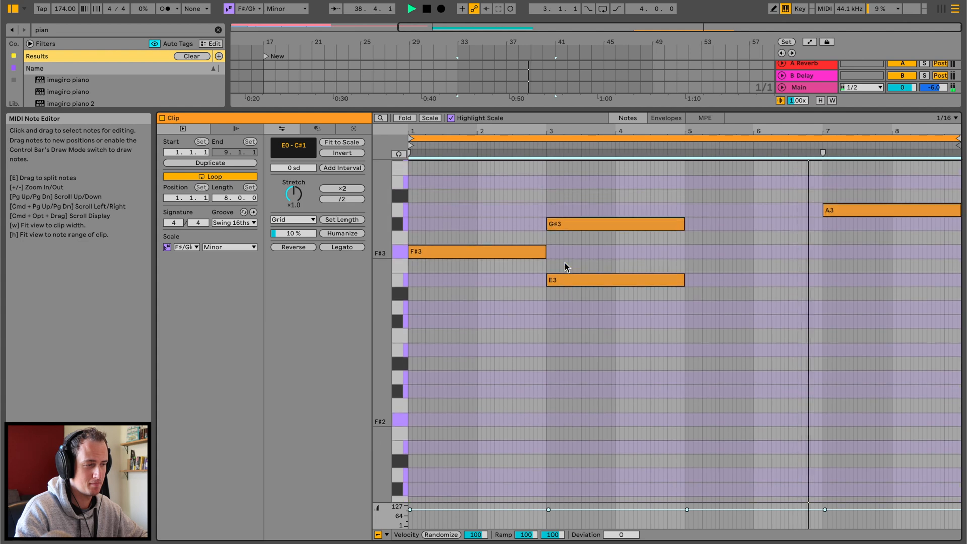
pyautogui.scroll(3, 564, 263)
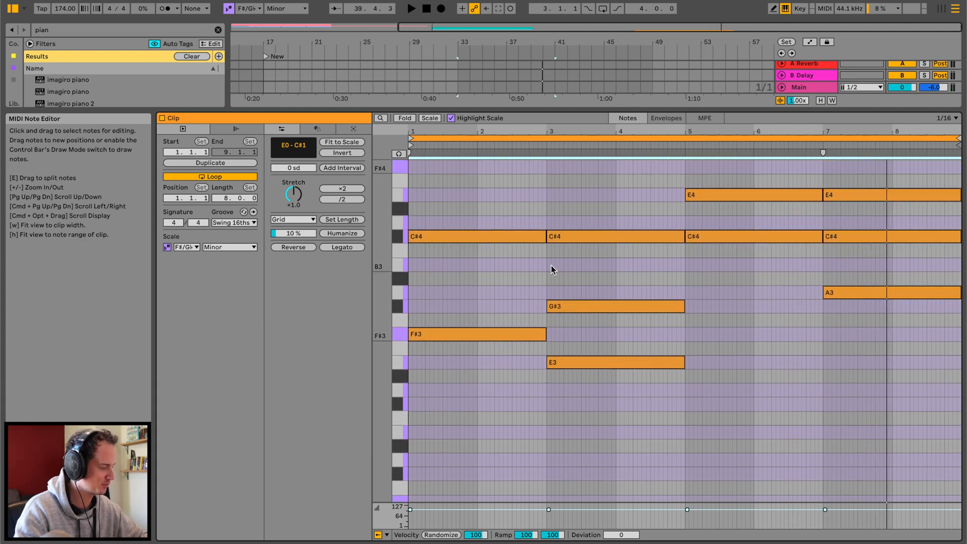
# Raise the bass note at bar 3 to A0 and the one at bar 7 to B0, and audition both changes
pyautogui.scroll(-20, 508, 265)
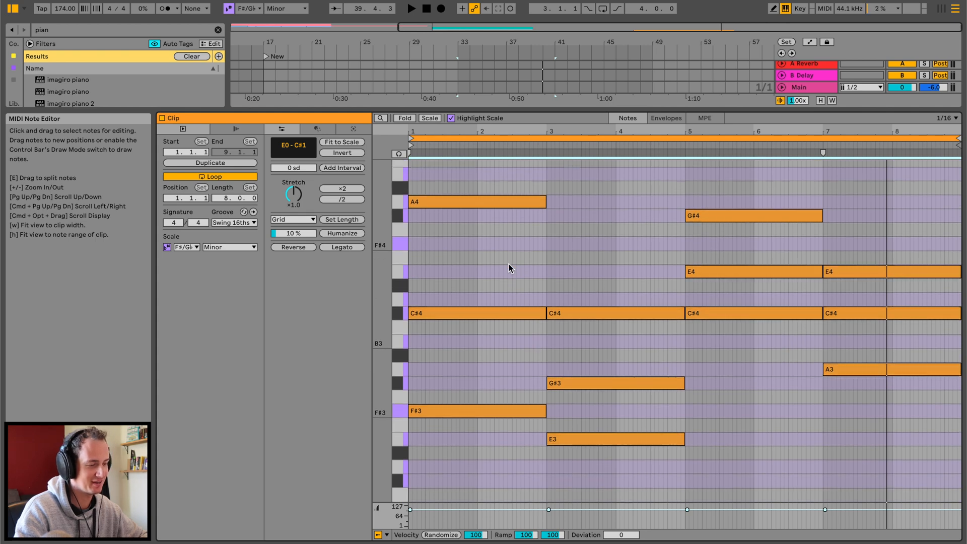
pyautogui.click(554, 467)
pyautogui.press('space')
pyautogui.press('space')
pyautogui.moveTo(598, 466); pyautogui.dragTo(598, 402)
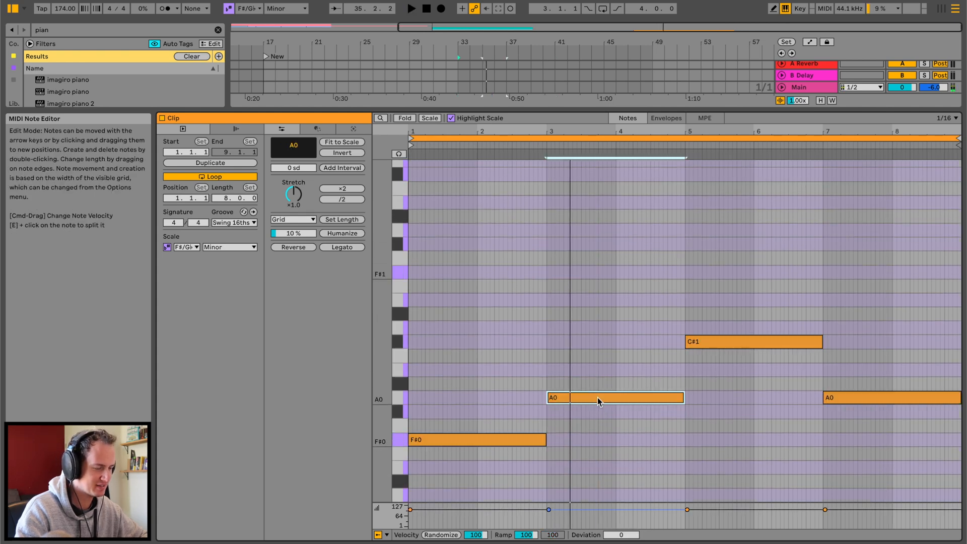
pyautogui.click(523, 146)
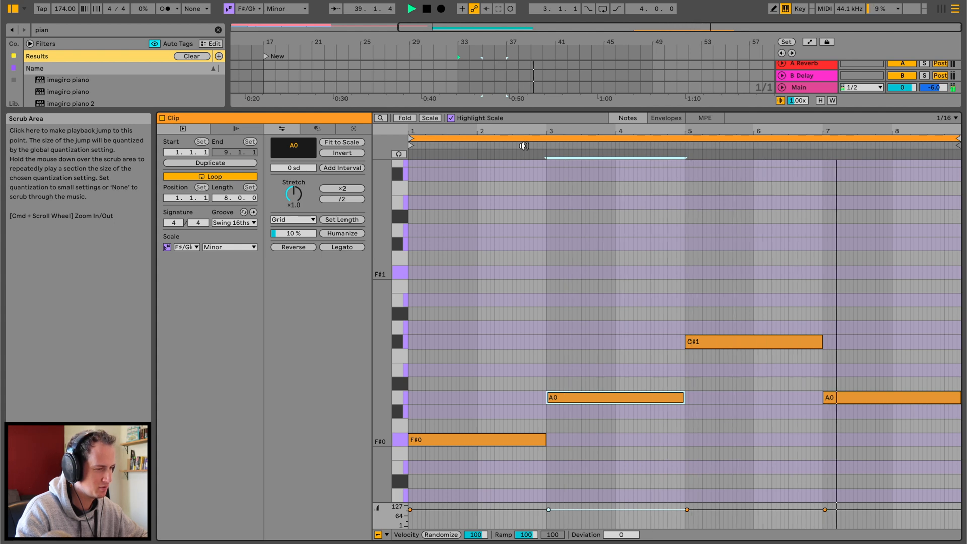
pyautogui.click(810, 146)
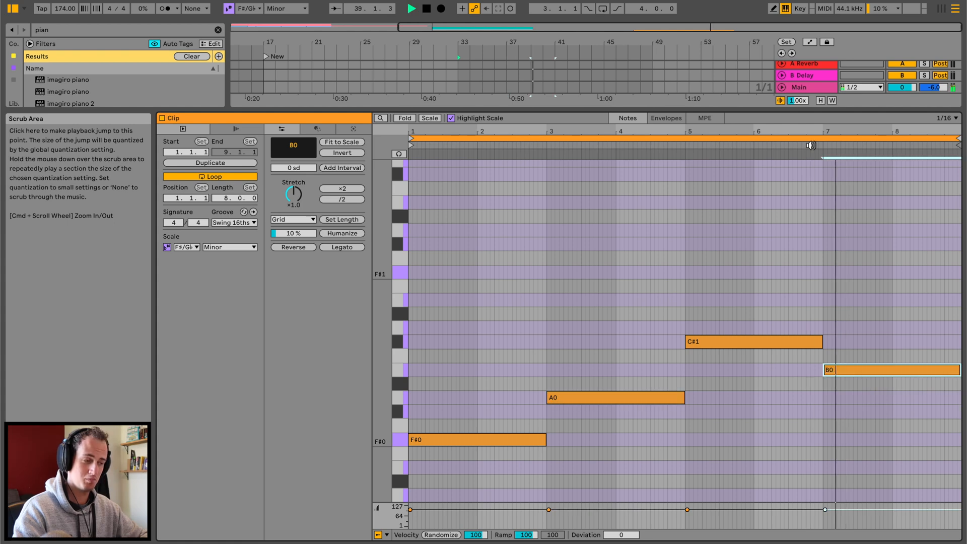
# Try raising the bass note at bar 7 to C#1 and C1, and return it to B0
pyautogui.press('Up')
pyautogui.press('Up')
pyautogui.press('space')
pyautogui.press('Down')
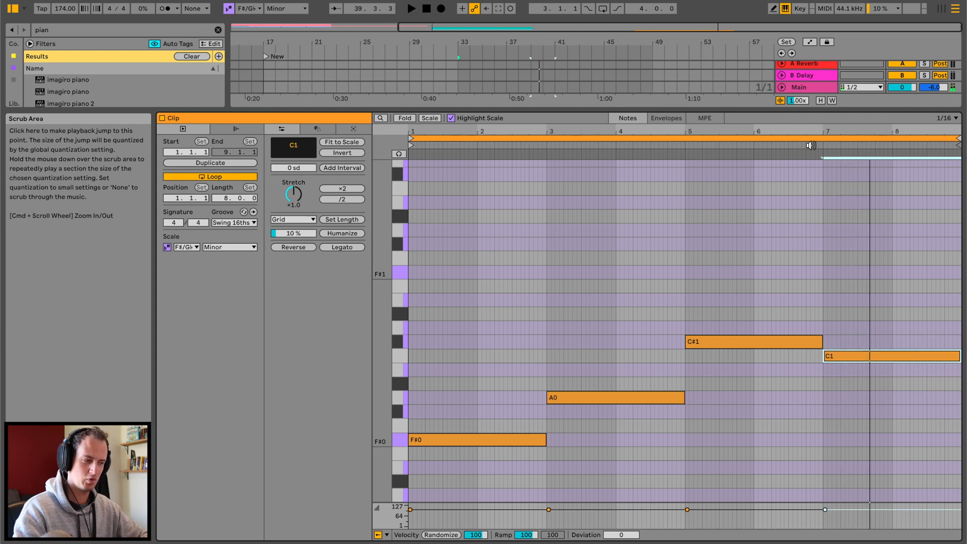
pyautogui.press('Down')
pyautogui.click(781, 148)
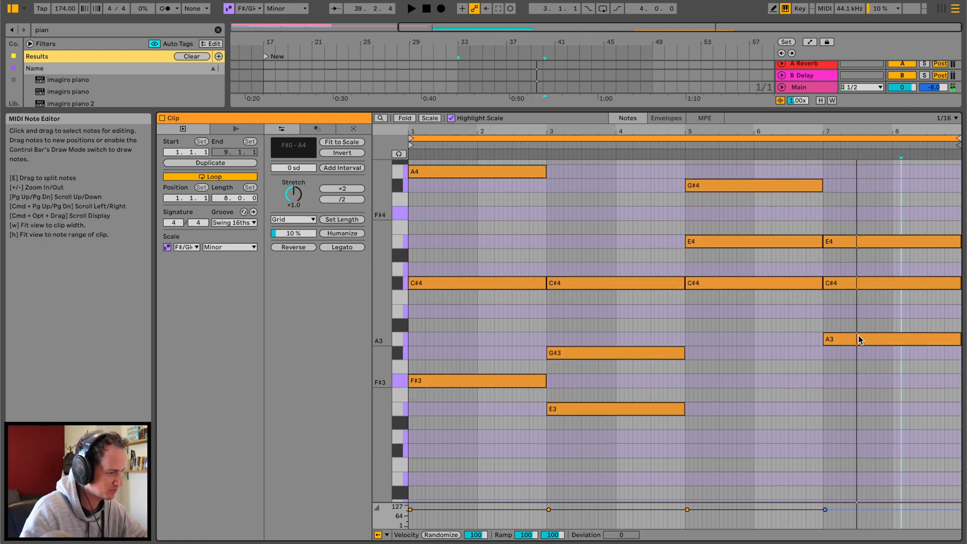
# Lower the A3 at bar 7 to G#3 and the C#4 there to B3, auditioning each change
pyautogui.moveTo(858, 334); pyautogui.dragTo(860, 352)
pyautogui.click(798, 148)
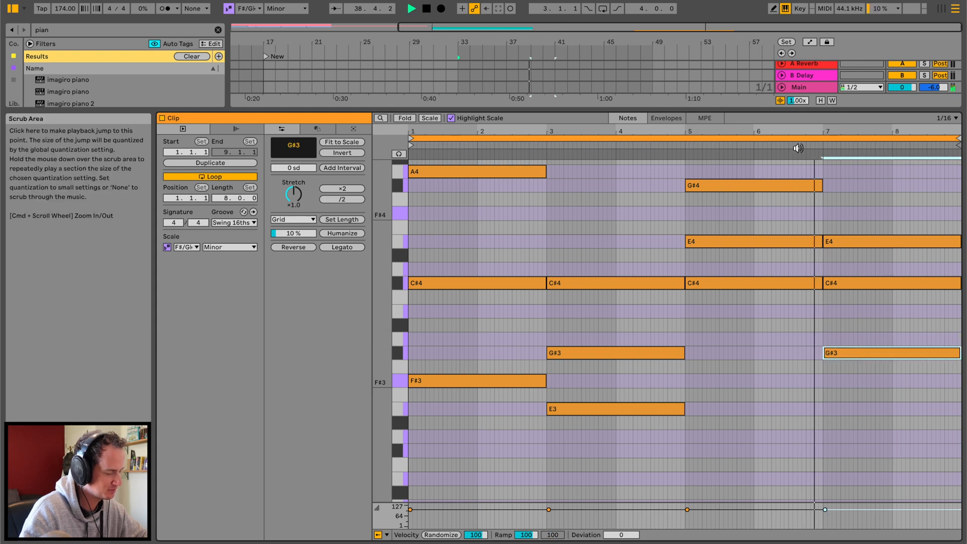
pyautogui.click(798, 148)
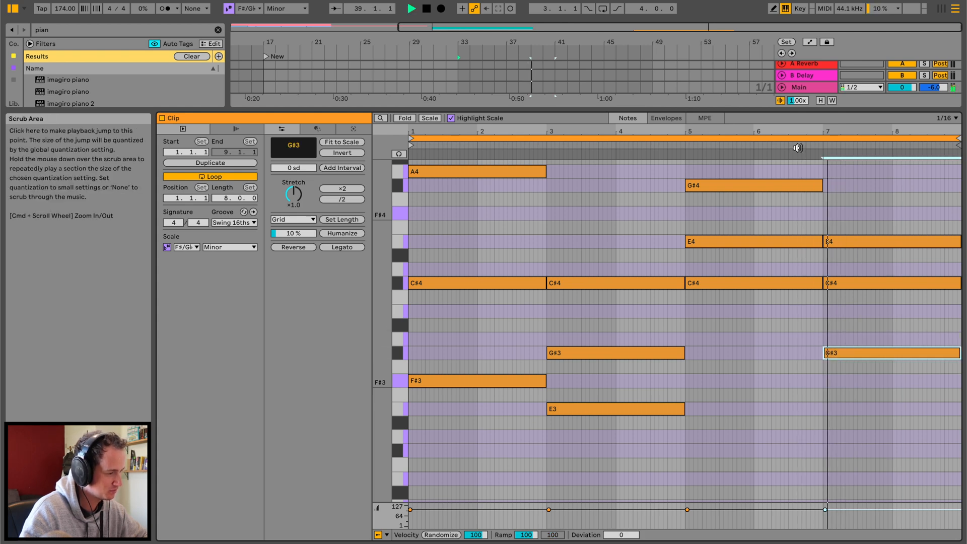
pyautogui.click(849, 281)
pyautogui.press('Down')
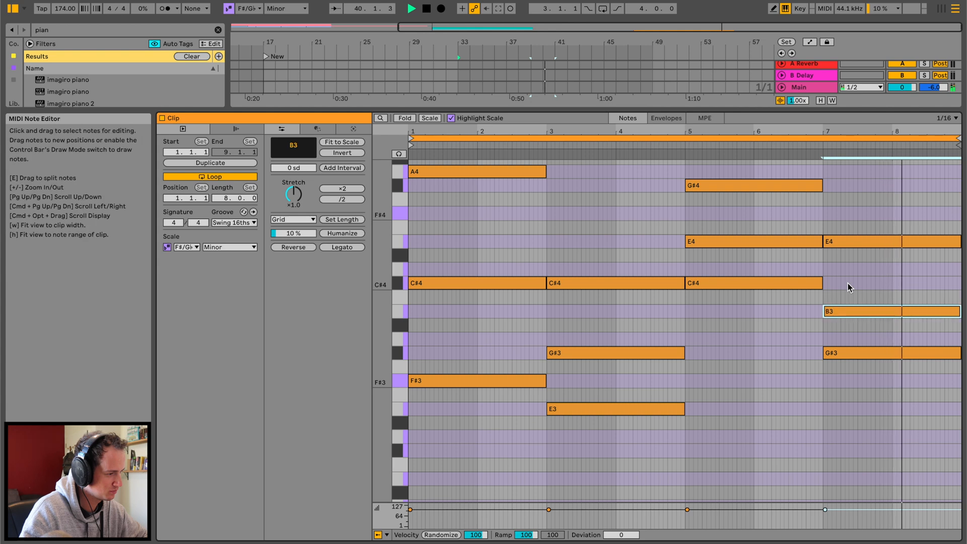
pyautogui.click(798, 148)
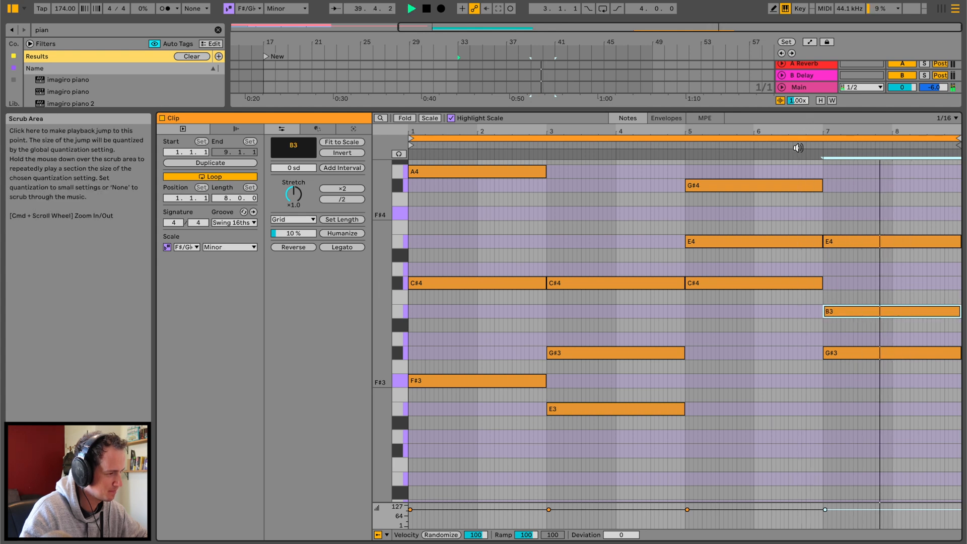
pyautogui.press('space')
# Humanize the timing of all notes in the clip with an amount of 48%
pyautogui.click(483, 354)
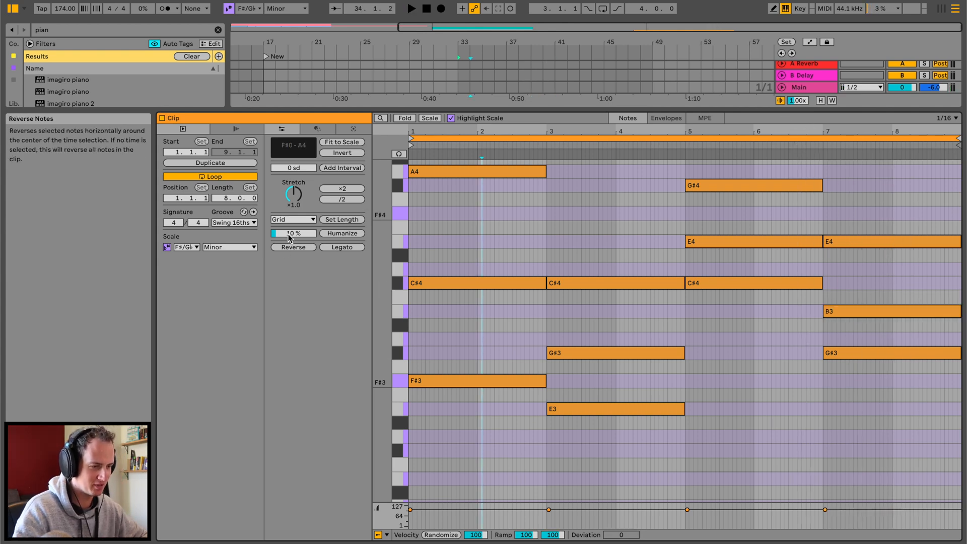
pyautogui.moveTo(293, 234)
pyautogui.mouseDown()
pyautogui.moveTo(293, 222)
pyautogui.moveTo(295, 230)
pyautogui.mouseUp()
pyautogui.click(489, 321)
pyautogui.press('super+a')
pyautogui.click(458, 315)
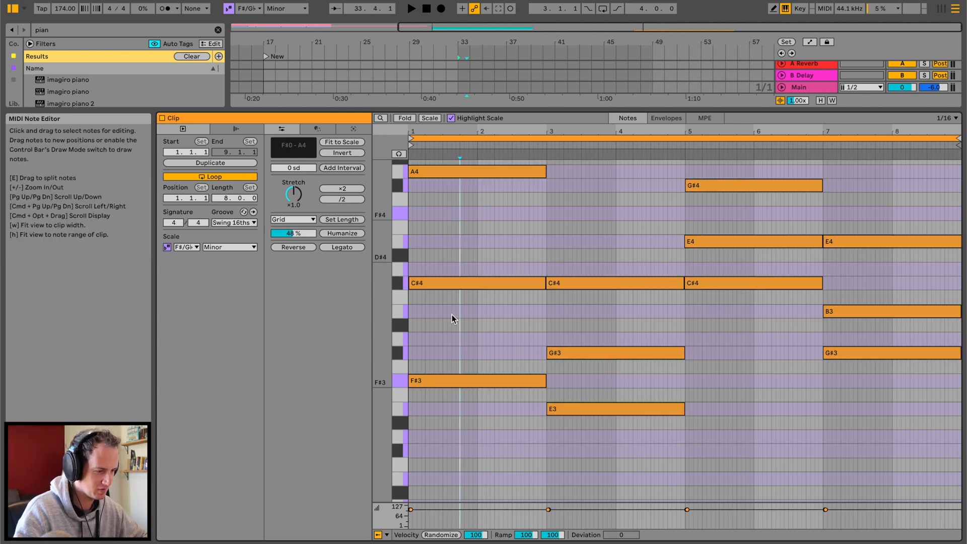
# Randomize the velocities of all notes with a range of 88 and play the progression
pyautogui.press('super+a')
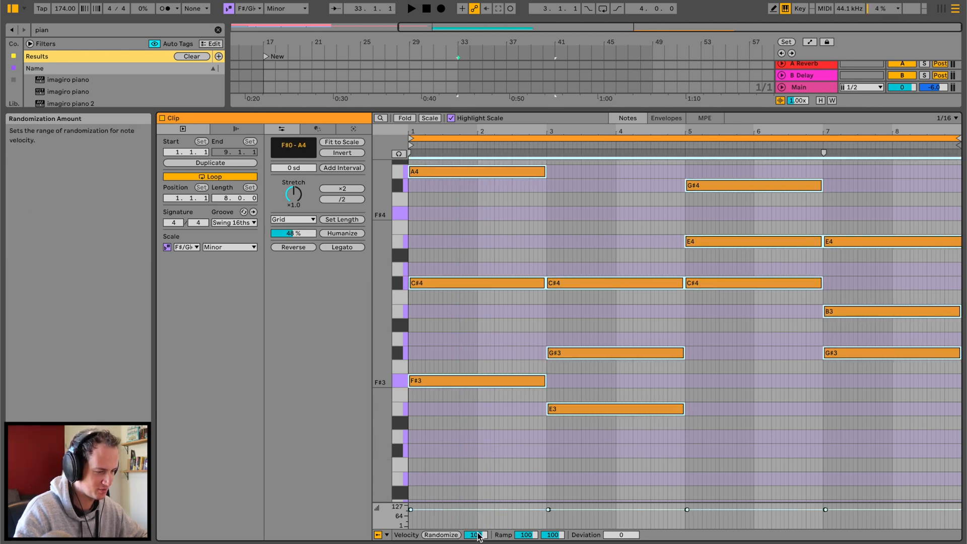
pyautogui.moveTo(475, 534); pyautogui.dragTo(476, 538)
pyautogui.press('space')
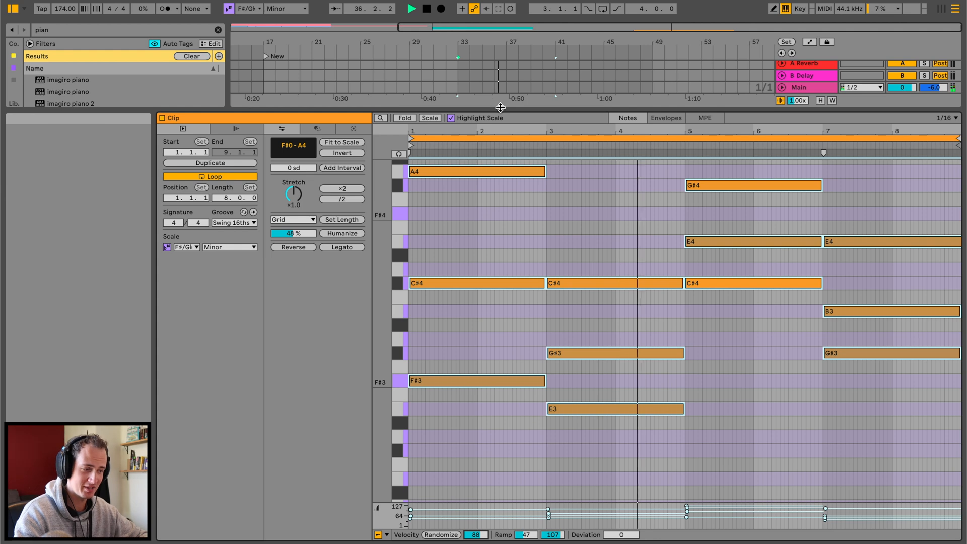
# Lower the bass note at bar 3 from A0 to E0 and audition the change
pyautogui.scroll(-1, 545, 375)
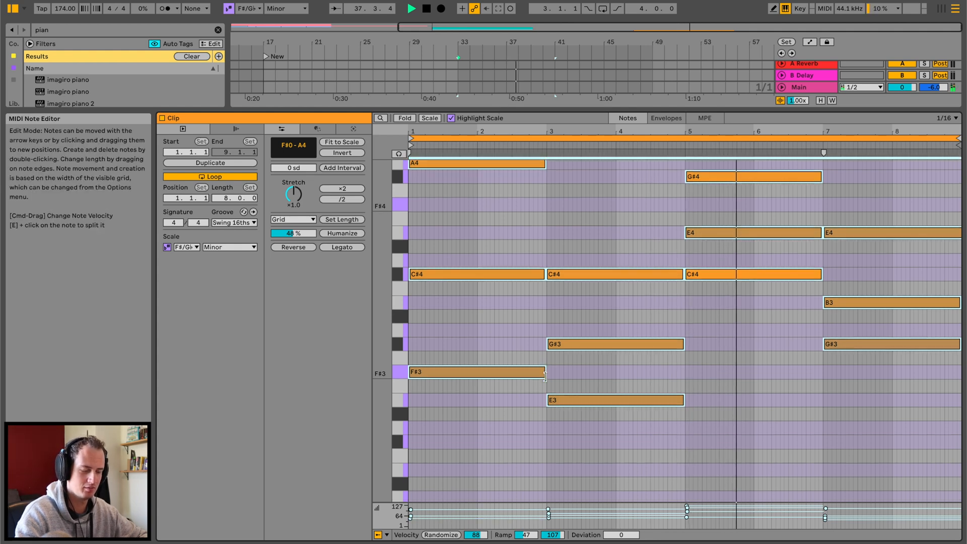
pyautogui.scroll(-20, 545, 373)
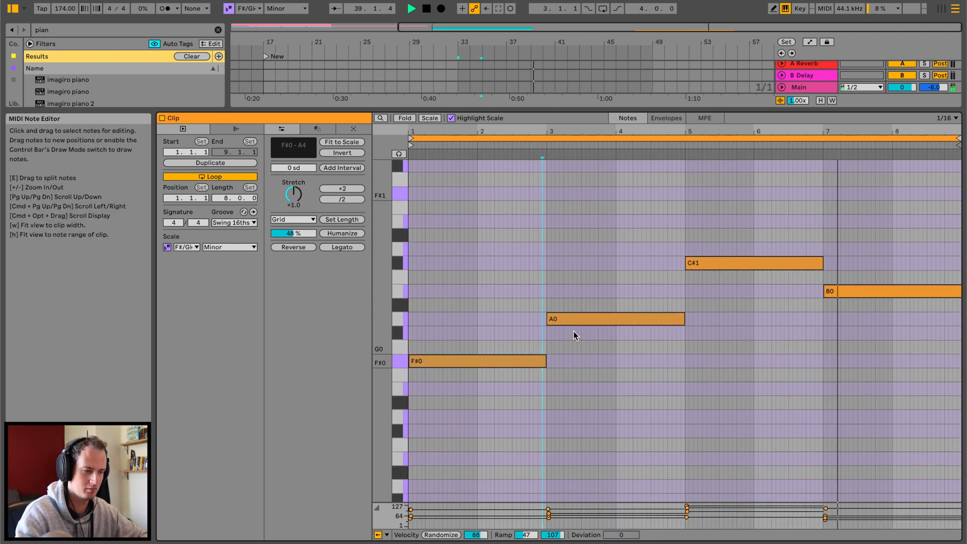
pyautogui.press('space')
pyautogui.moveTo(578, 318); pyautogui.dragTo(578, 385)
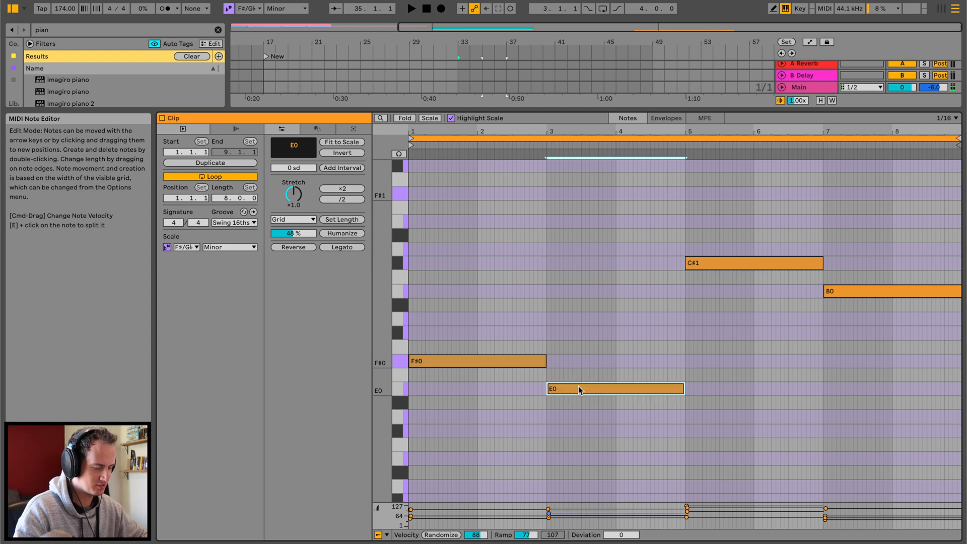
pyautogui.click(512, 145)
pyautogui.press('space')
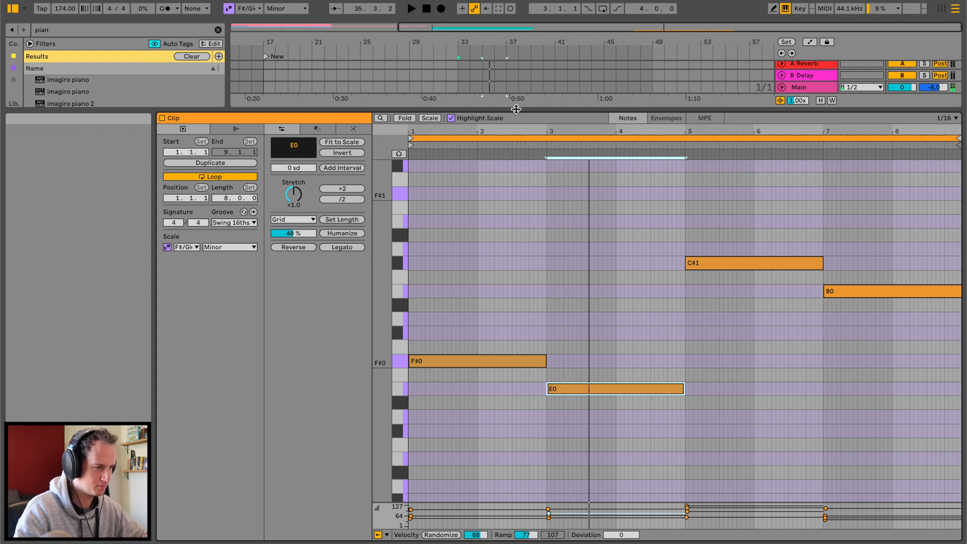
# Enlarge the arrangement, show the imagiro piano track's devices and browse the audio effects
pyautogui.moveTo(487, 110); pyautogui.dragTo(486, 461)
pyautogui.click(489, 265)
pyautogui.doubleClick(818, 285)
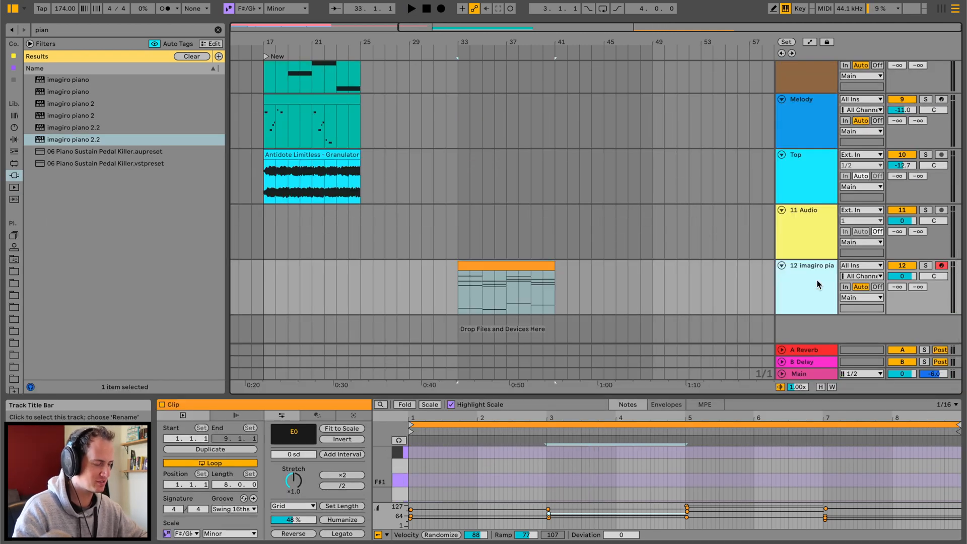
pyautogui.click(15, 139)
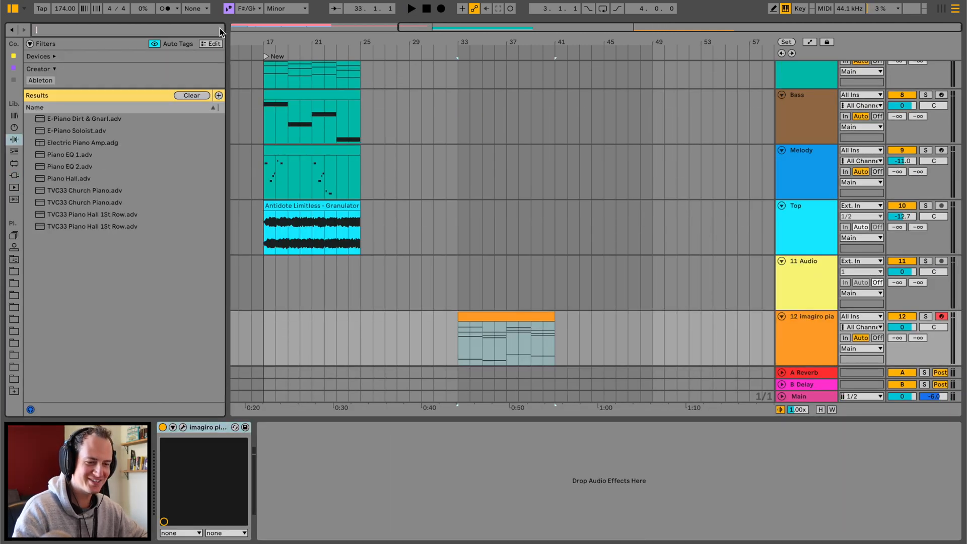
# Clear the browser search, add a Reverb to the imagiro piano track and raise its Dry/Wet to 44%
pyautogui.click(218, 29)
pyautogui.scroll(-3, 88, 307)
pyautogui.scroll(-5, 88, 307)
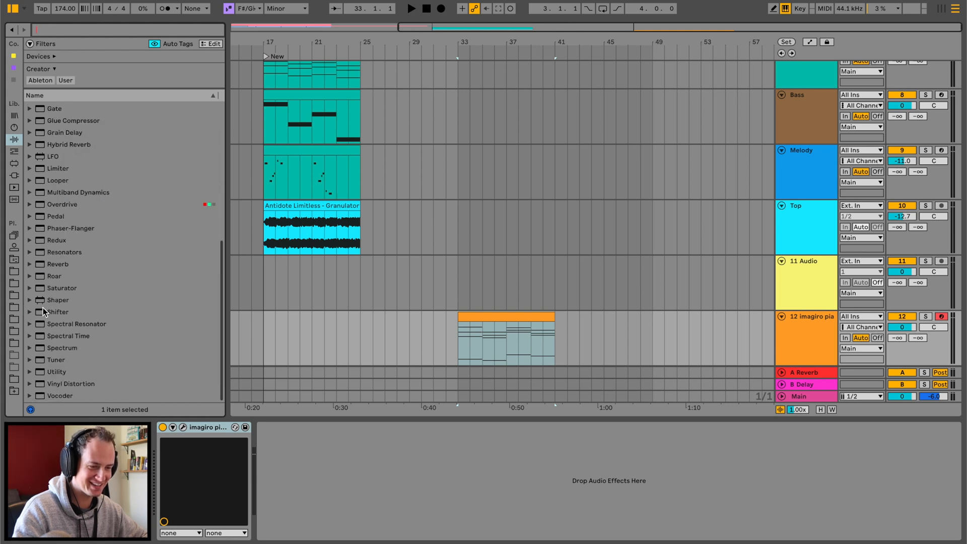
pyautogui.click(48, 277)
pyautogui.moveTo(51, 265); pyautogui.dragTo(560, 333)
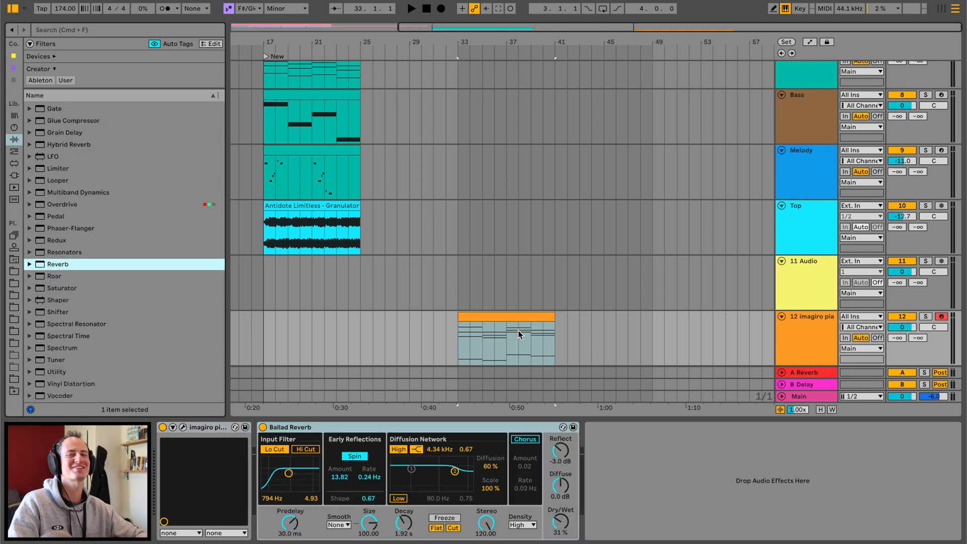
pyautogui.press('space')
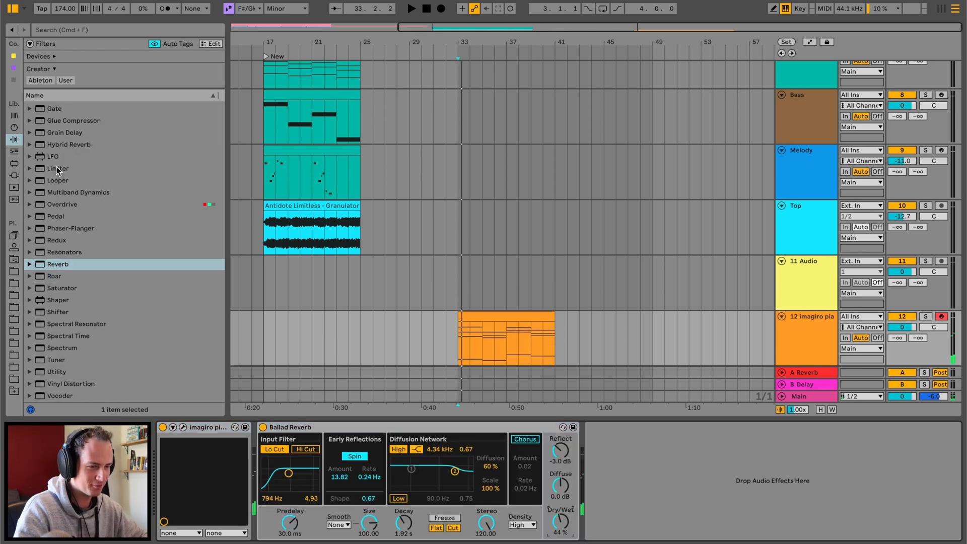
# Add a Limiter after the reverb, raise its input gain to 22 dB and play the progression
pyautogui.doubleClick(57, 169)
pyautogui.moveTo(611, 458); pyautogui.dragTo(611, 433)
pyautogui.press('space')
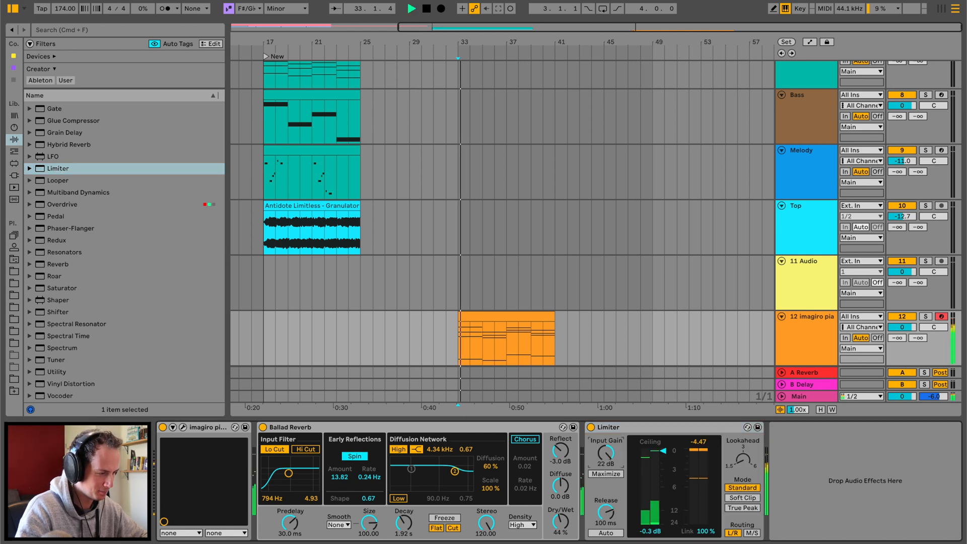
# Open the piano clip's notes, enlarge the note editor to full height and clear the note selection
pyautogui.click(500, 314)
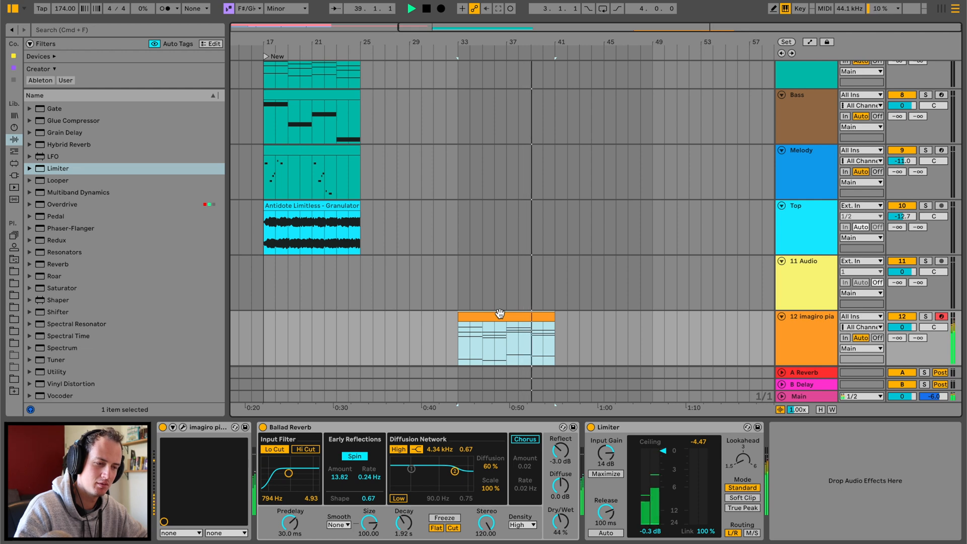
pyautogui.doubleClick(500, 313)
pyautogui.press('space')
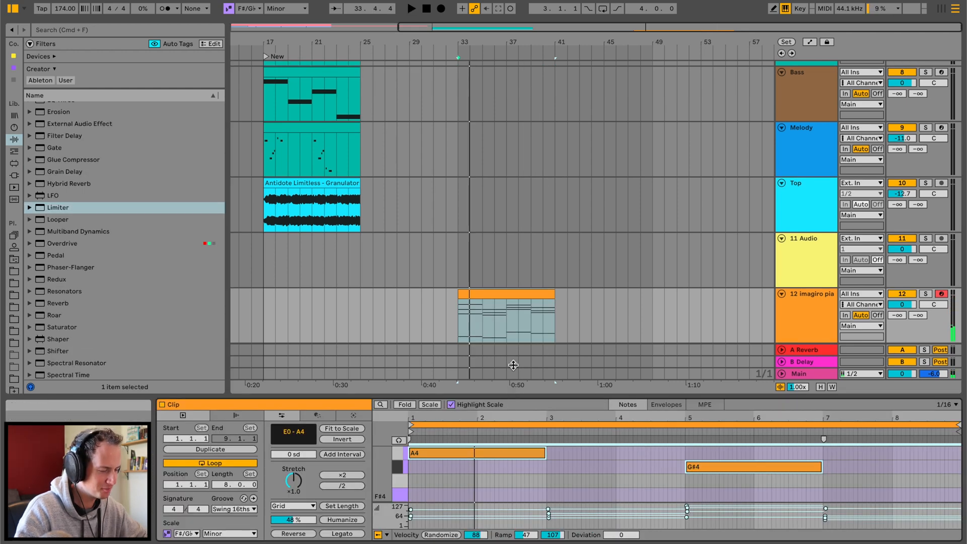
pyautogui.moveTo(513, 365); pyautogui.dragTo(513, 30)
pyautogui.click(565, 296)
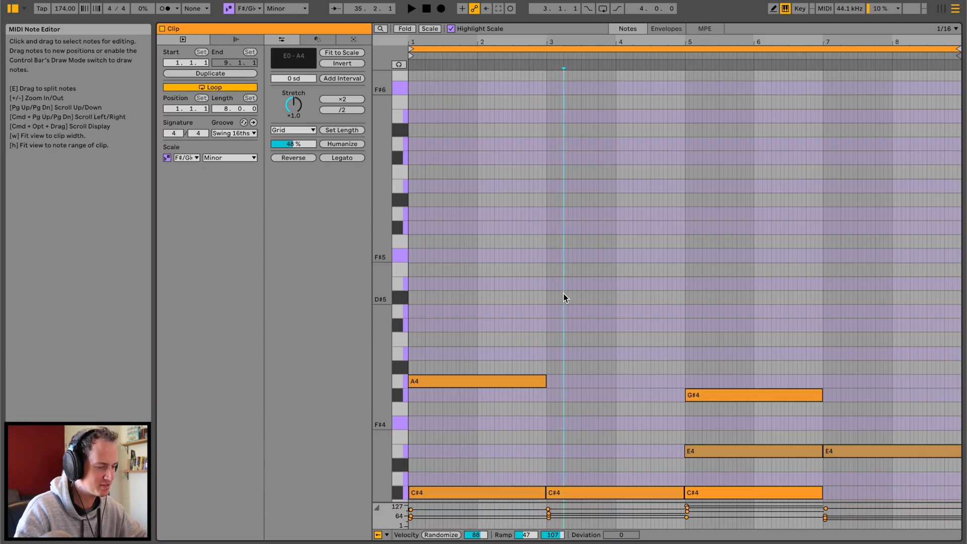
# Move all chord notes above the bass down one octave, leaving the bass notes in place, and listen to the progression
pyautogui.scroll(-10, 565, 296)
pyautogui.scroll(5, 564, 296)
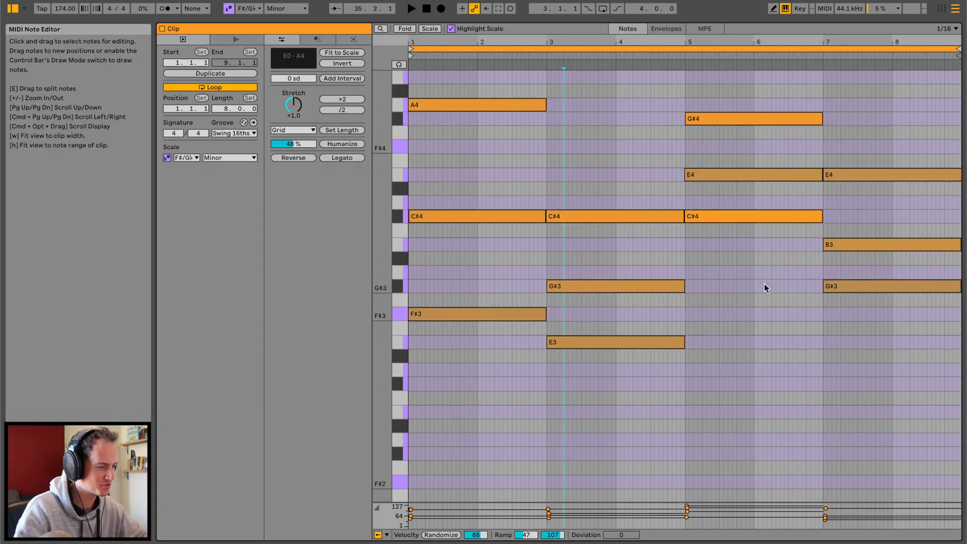
pyautogui.scroll(-10, 763, 283)
pyautogui.scroll(10, 563, 334)
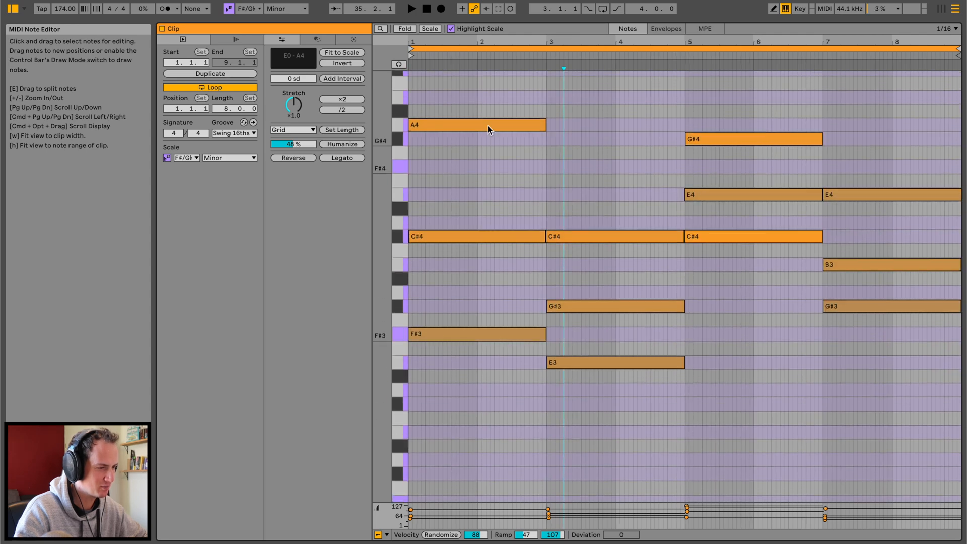
pyautogui.moveTo(486, 87); pyautogui.dragTo(927, 488)
pyautogui.hotkey('shift', 'Down')
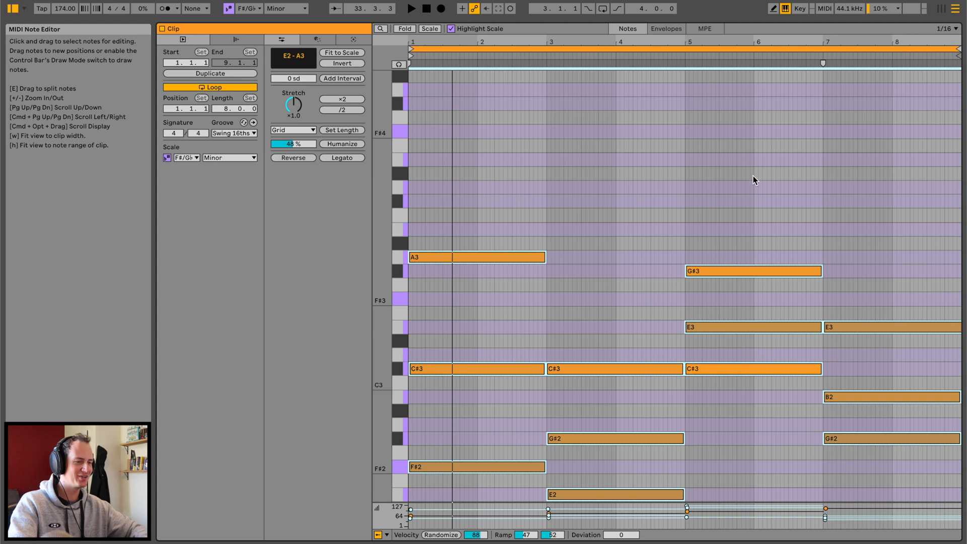
pyautogui.scroll(-5, 561, 241)
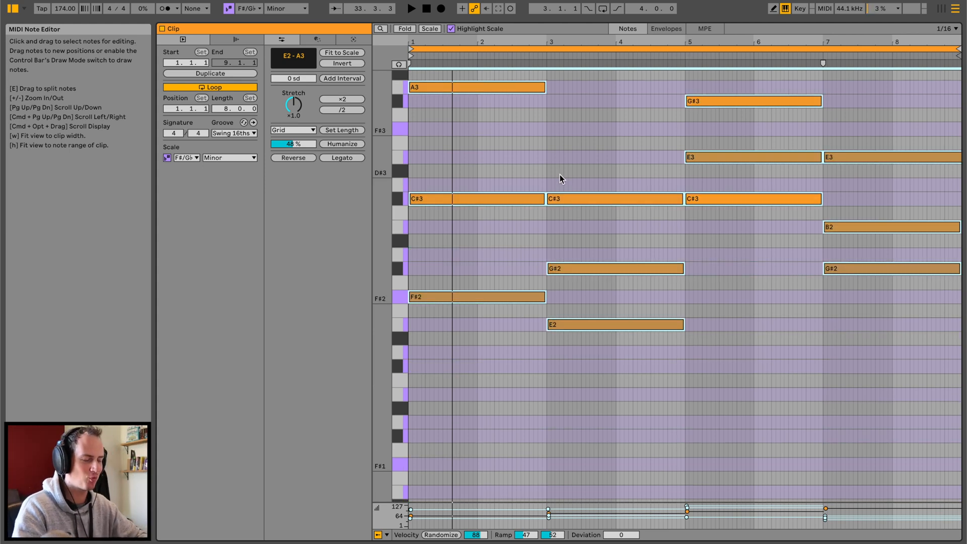
pyautogui.press('space')
pyautogui.moveTo(538, 21); pyautogui.dragTo(543, 366)
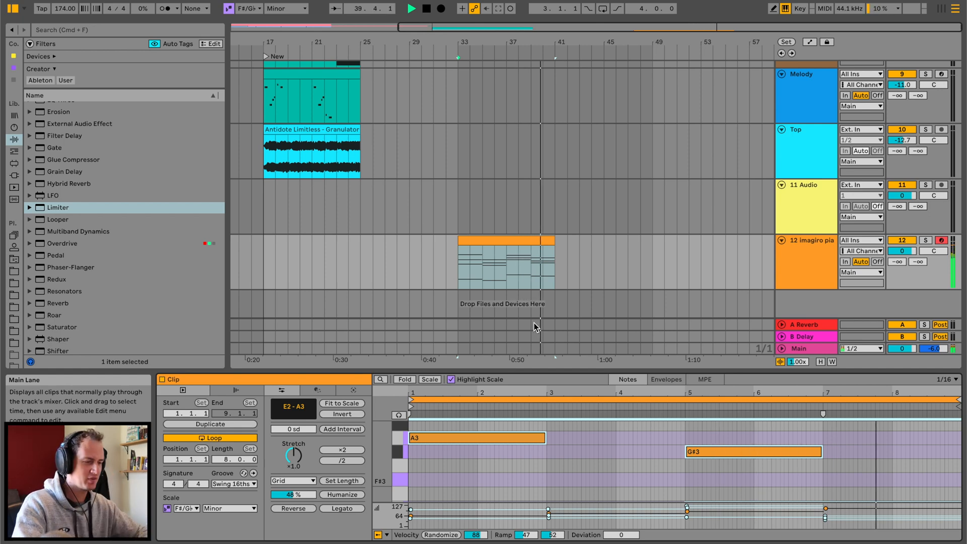
pyautogui.press('space')
# Raise the velocity of the E3 at bar 7 to about 68 and of the G#2 there to about 58, and audition the chord
pyautogui.click(790, 309)
pyautogui.scroll(2, 790, 309)
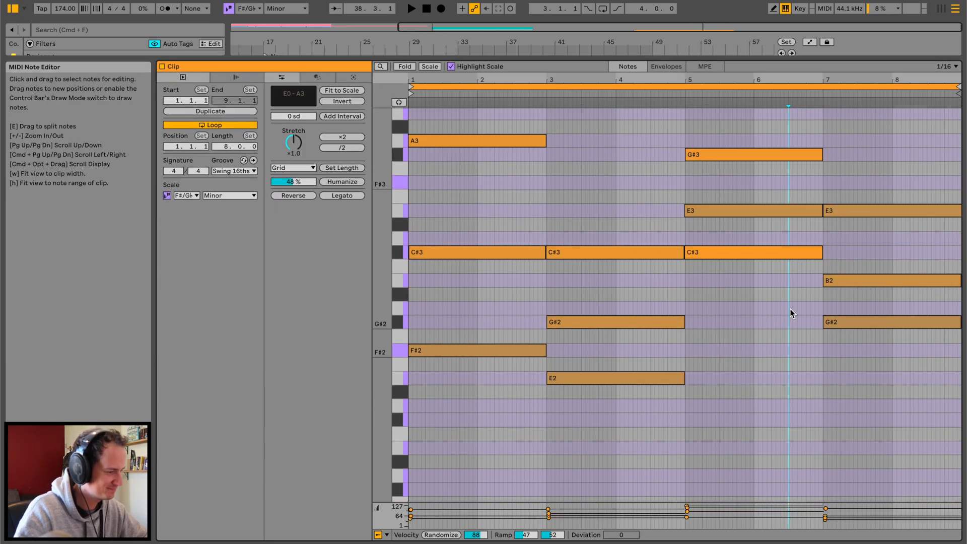
pyautogui.click(880, 230)
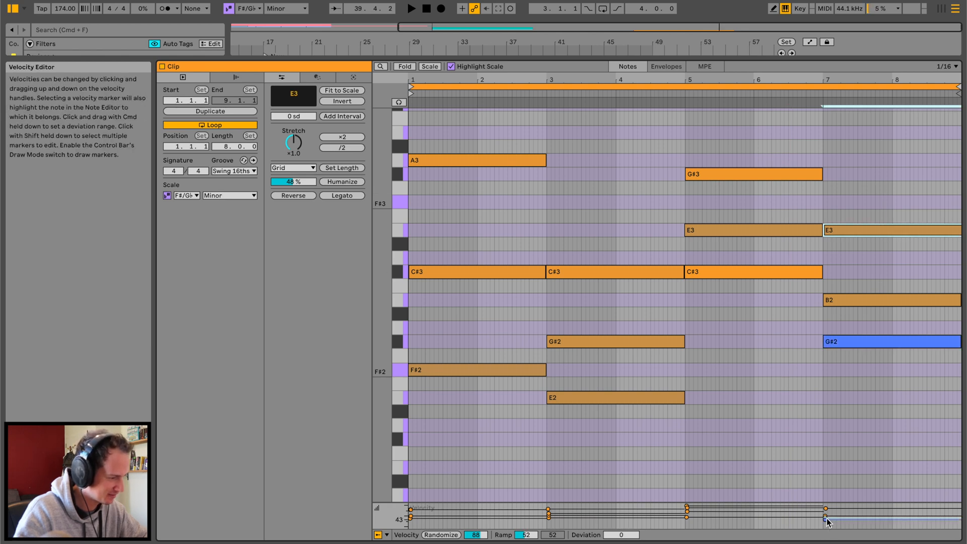
pyautogui.moveTo(826, 518); pyautogui.dragTo(829, 514)
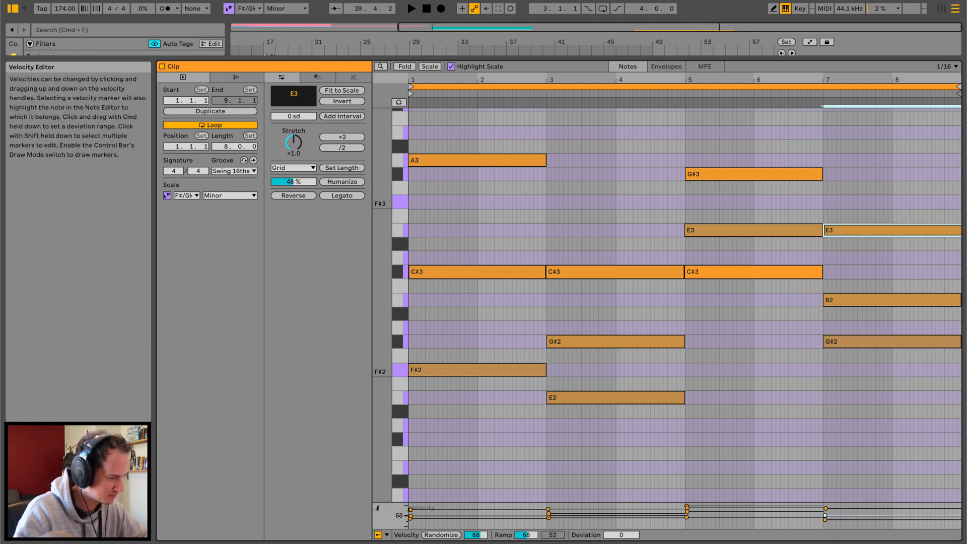
pyautogui.click(825, 516)
pyautogui.click(649, 96)
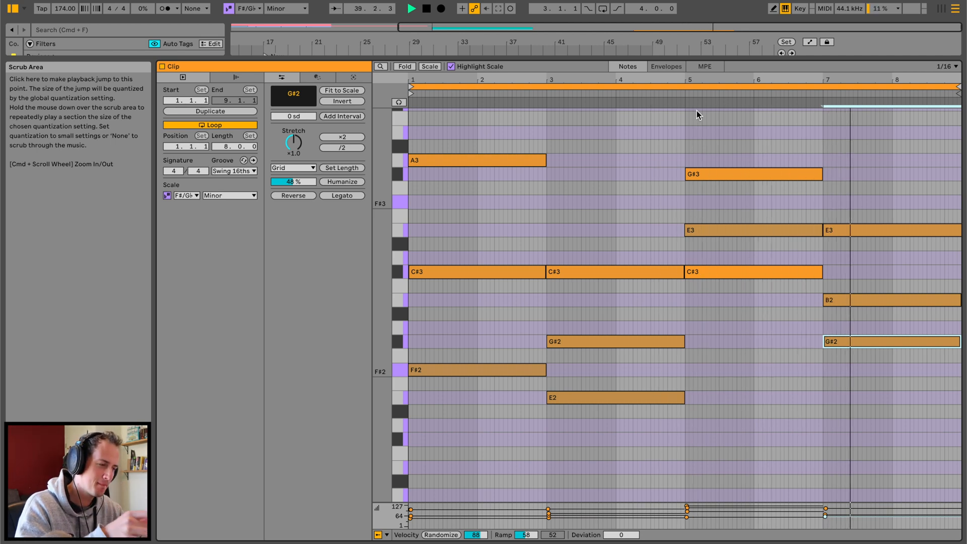
pyautogui.press('space')
# Enable note previewing to hear the individual chord notes, and lower the E3 at bar 7 to D#3
pyautogui.click(836, 333)
pyautogui.click(836, 338)
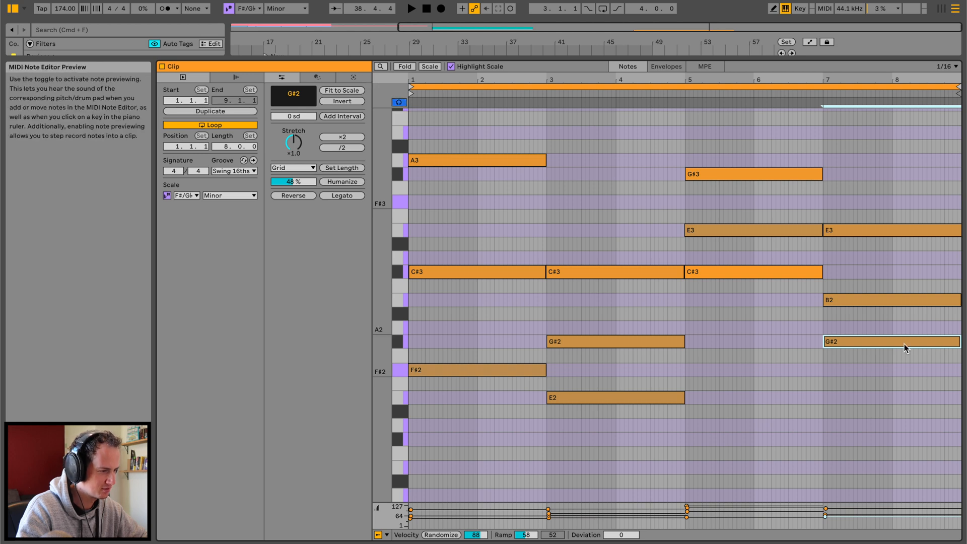
pyautogui.click(869, 300)
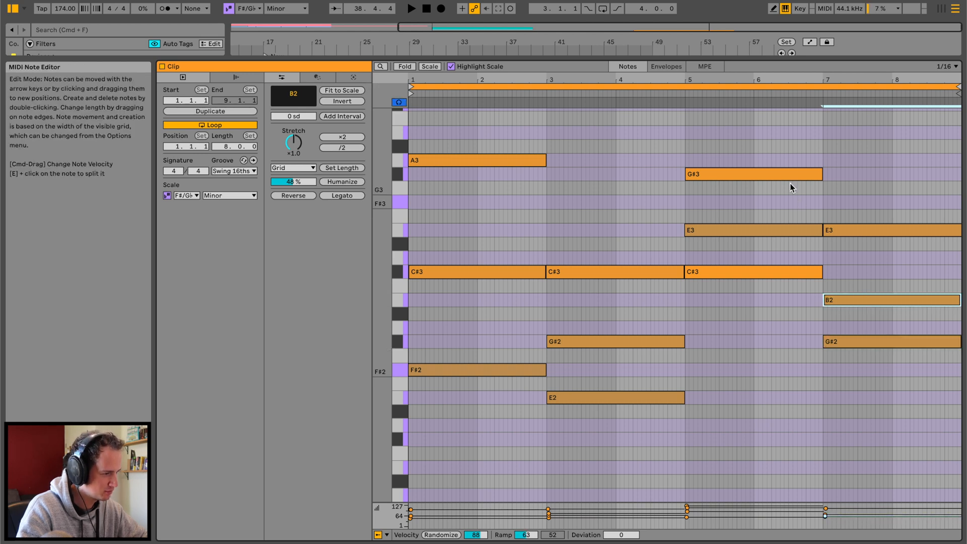
pyautogui.click(790, 229)
pyautogui.click(831, 233)
pyautogui.press('Down')
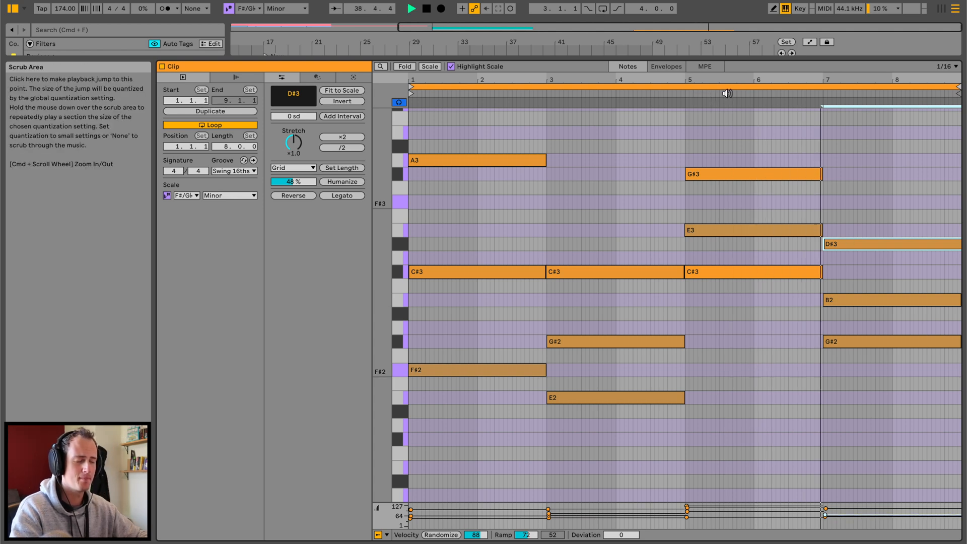
# Lower the velocity of the B0 bass note at bar 7 to about 80 and listen to the last chord
pyautogui.press('space')
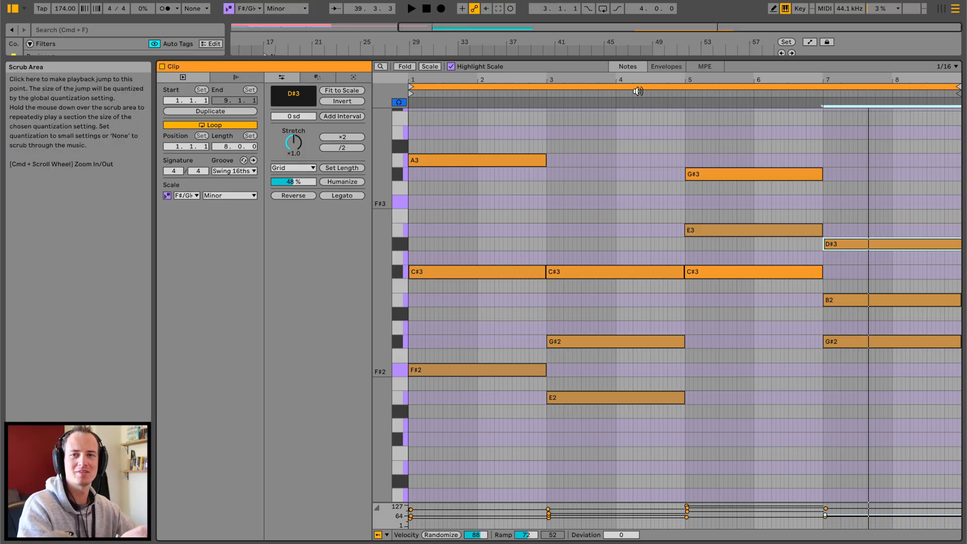
pyautogui.click(656, 91)
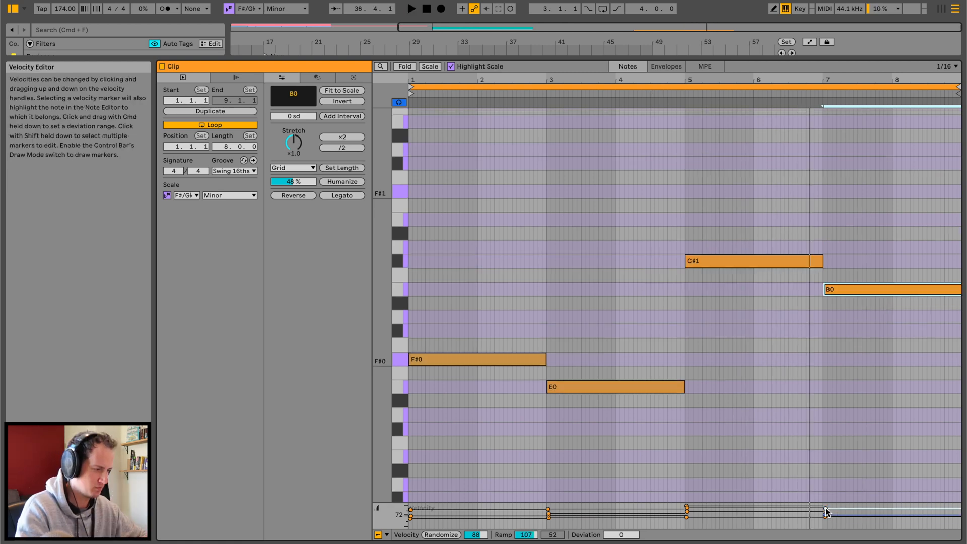
pyautogui.moveTo(825, 511); pyautogui.dragTo(825, 512)
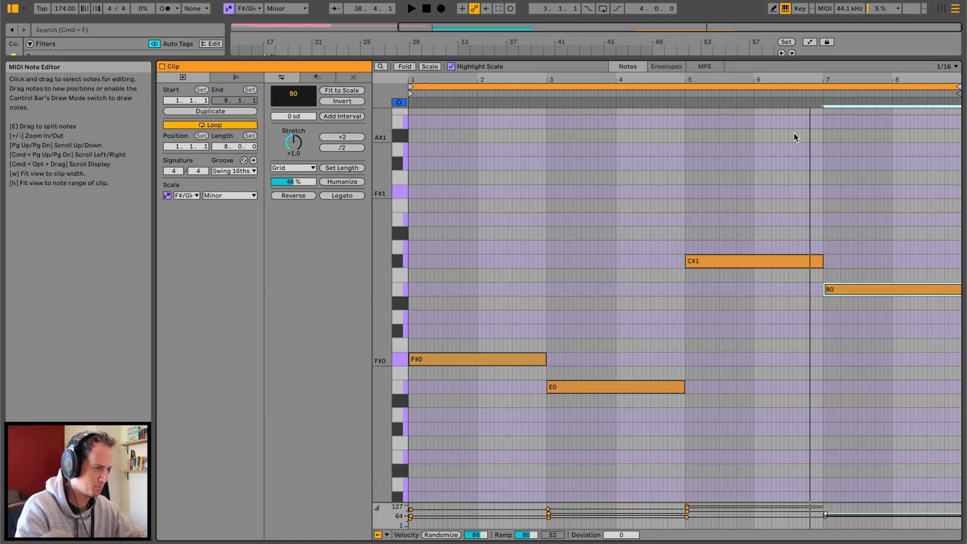
pyautogui.click(788, 97)
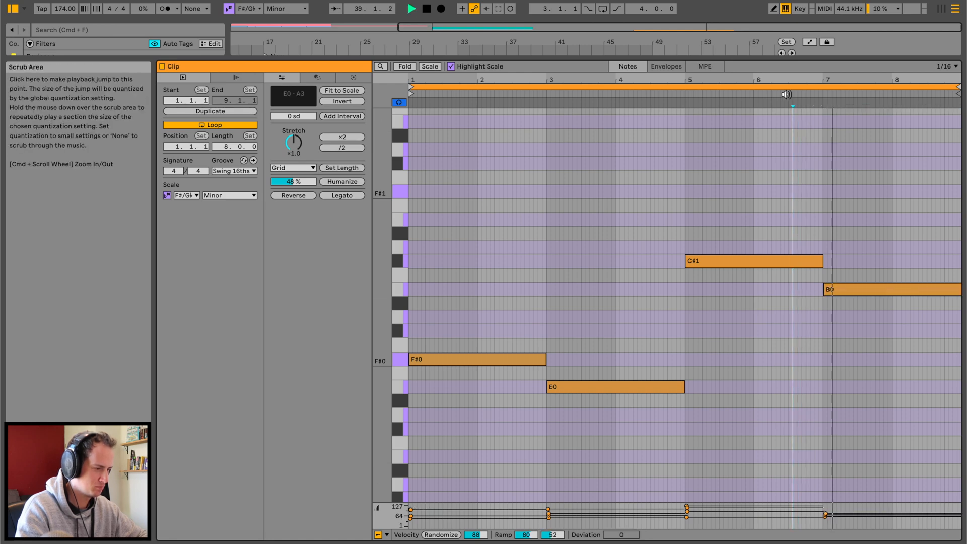
pyautogui.scroll(8, 754, 263)
pyautogui.press('space')
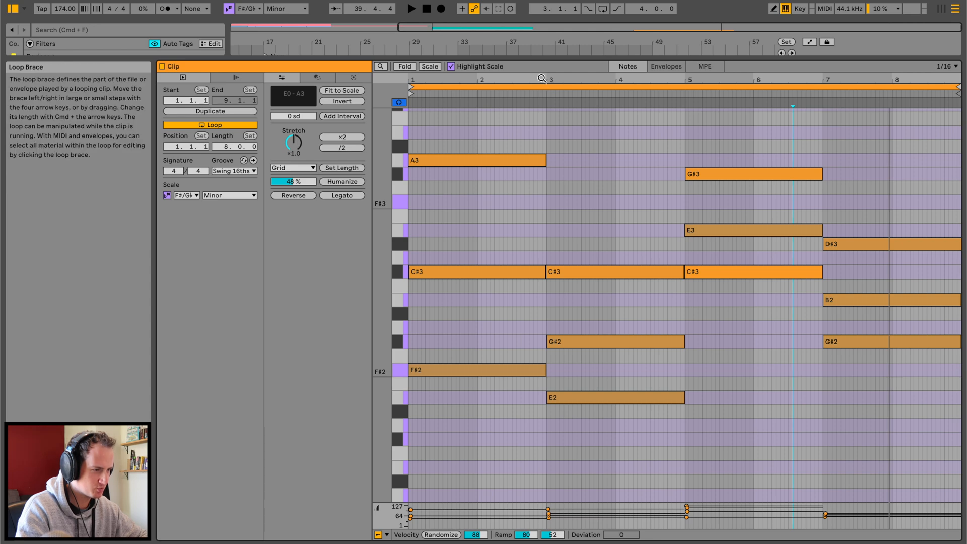
# Shrink the note editor and copy the piano clip onto a new MIDI track at bar 33
pyautogui.moveTo(540, 79); pyautogui.dragTo(540, 197)
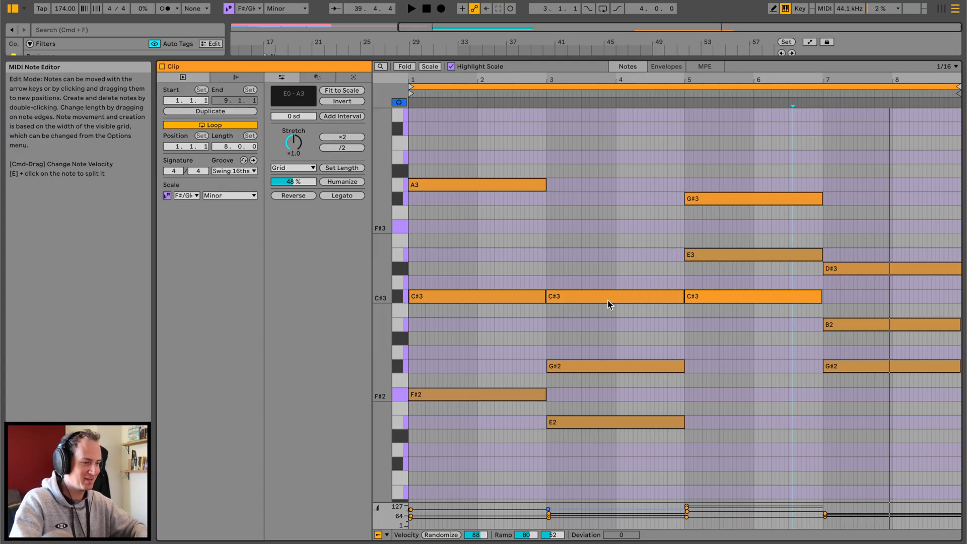
pyautogui.moveTo(547, 58); pyautogui.dragTo(497, 428)
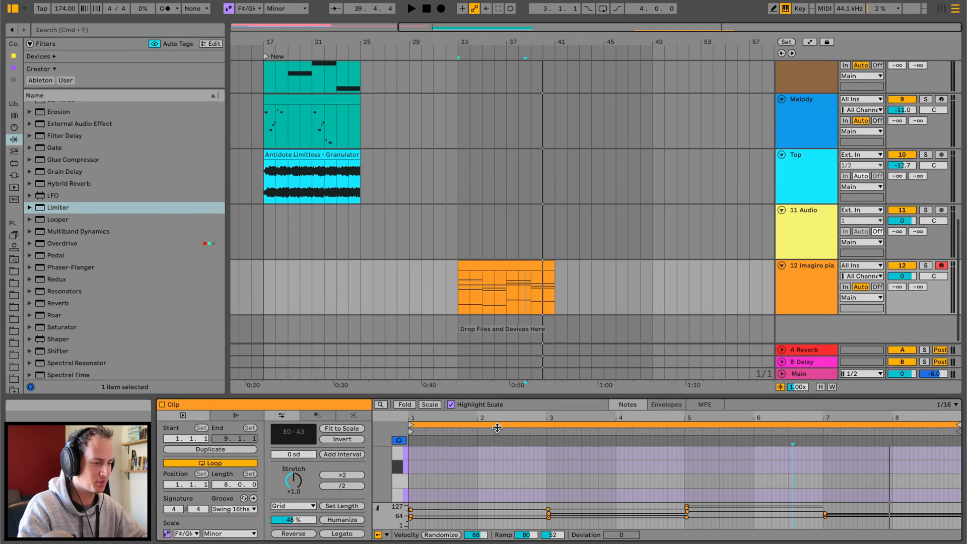
pyautogui.click(776, 274)
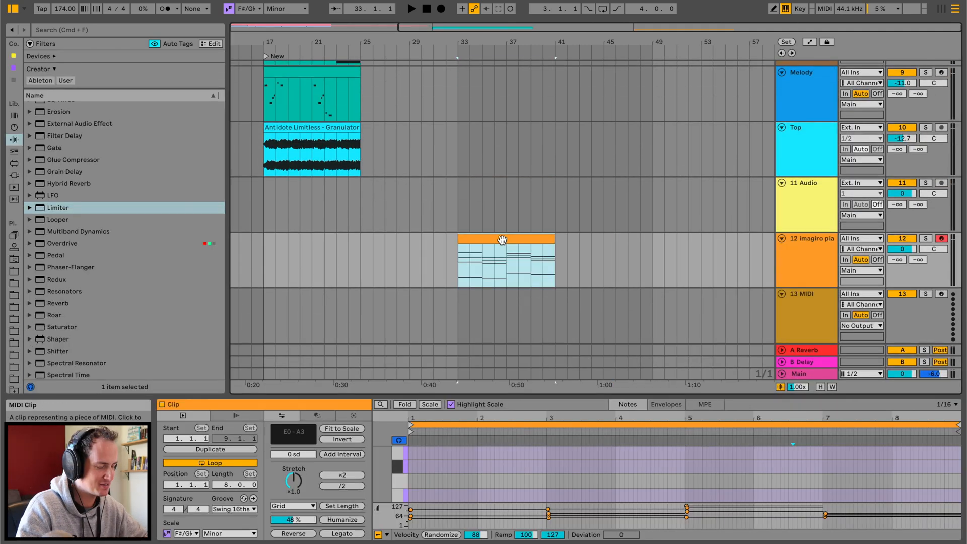
pyautogui.moveTo(500, 239); pyautogui.dragTo(493, 291)
pyautogui.doubleClick(518, 291)
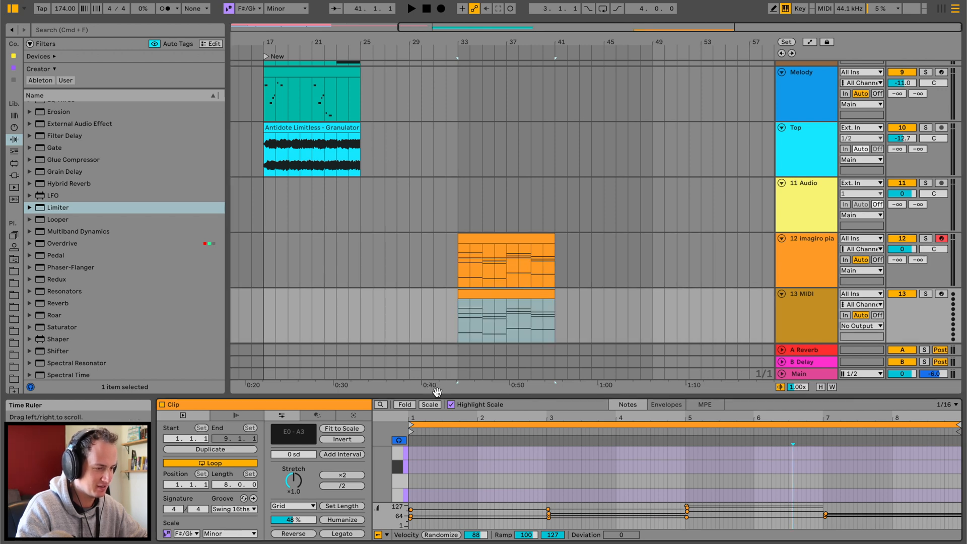
# Delete all upper chord notes from the copied clip, including the leftover E2, keeping only the four bass notes
pyautogui.moveTo(436, 321); pyautogui.dragTo(443, 274)
pyautogui.scroll(5, 500, 273)
pyautogui.scroll(-1, 500, 273)
pyautogui.moveTo(480, 239); pyautogui.dragTo(894, 528)
pyautogui.press('Delete')
pyautogui.scroll(-6, 729, 393)
pyautogui.click(606, 315)
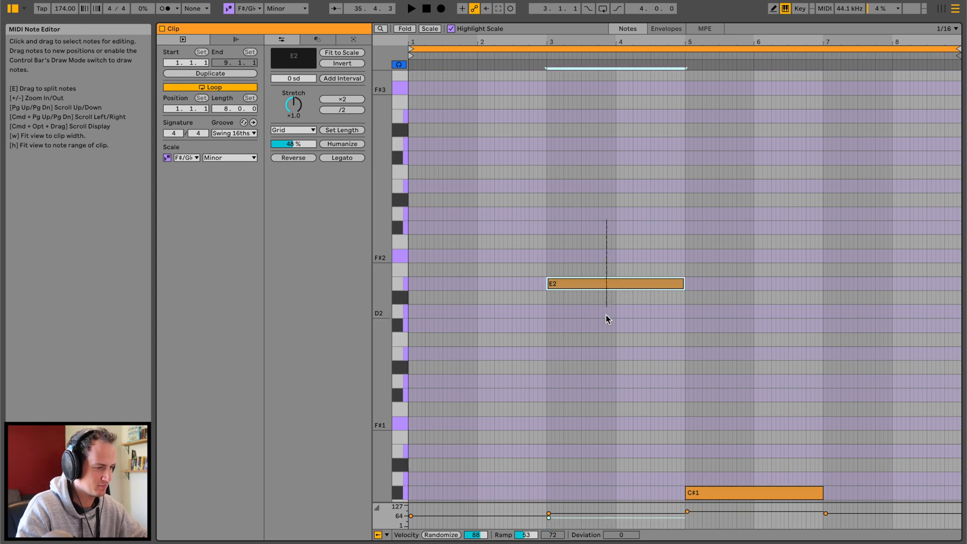
pyautogui.press('Delete')
pyautogui.scroll(-10, 605, 315)
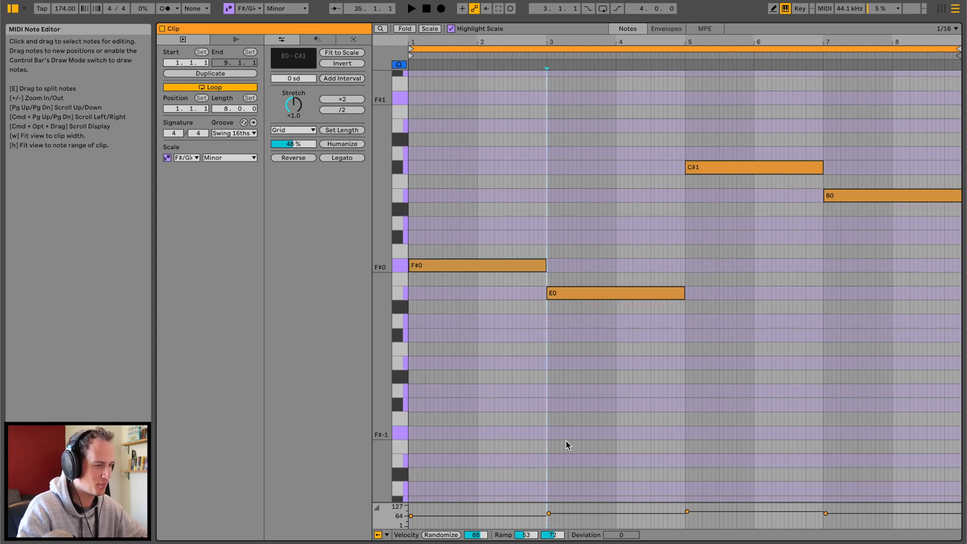
pyautogui.scroll(1, 566, 440)
pyautogui.click(475, 241)
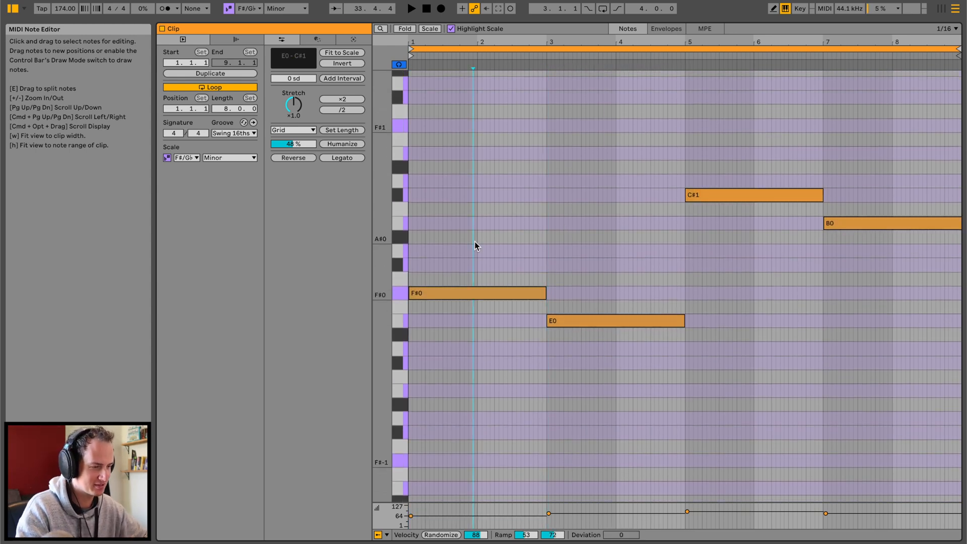
pyautogui.click(486, 241)
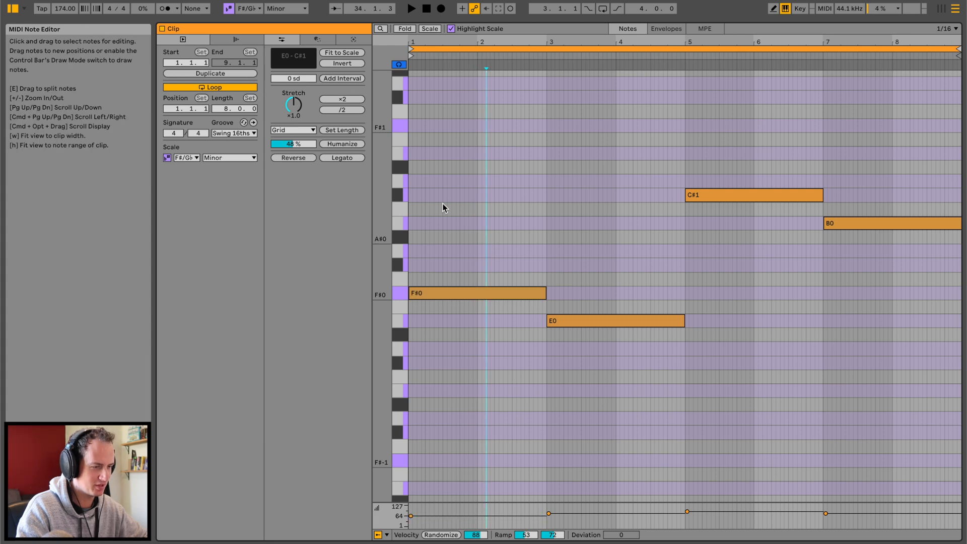
# Set the velocity of all four bass notes to 96 and the humanize amount to 0%
pyautogui.press('super+a')
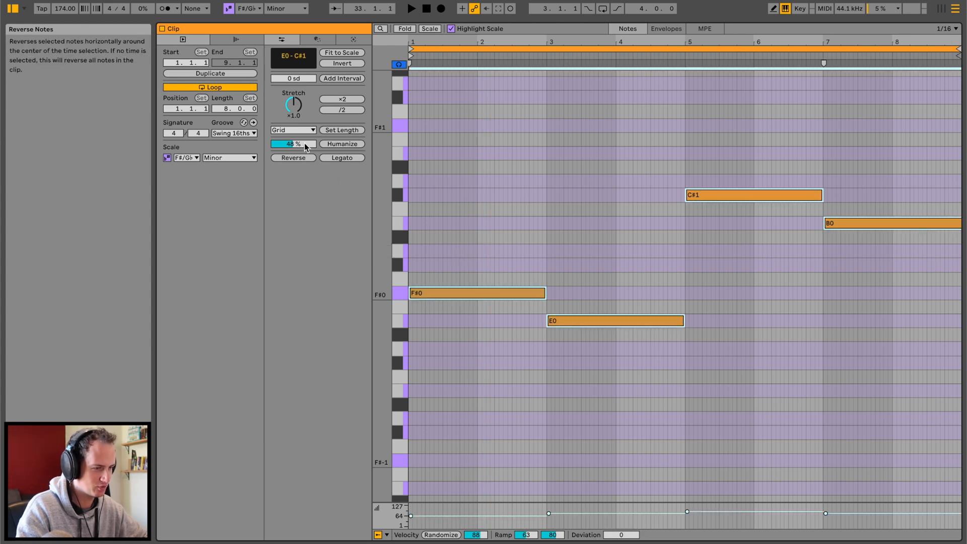
pyautogui.moveTo(411, 515); pyautogui.dragTo(410, 509)
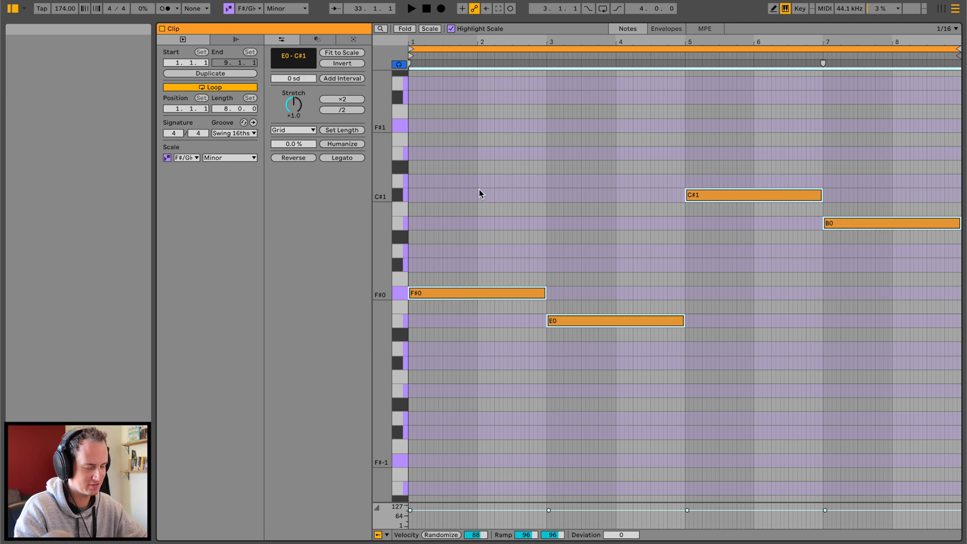
pyautogui.moveTo(513, 42); pyautogui.dragTo(514, 90)
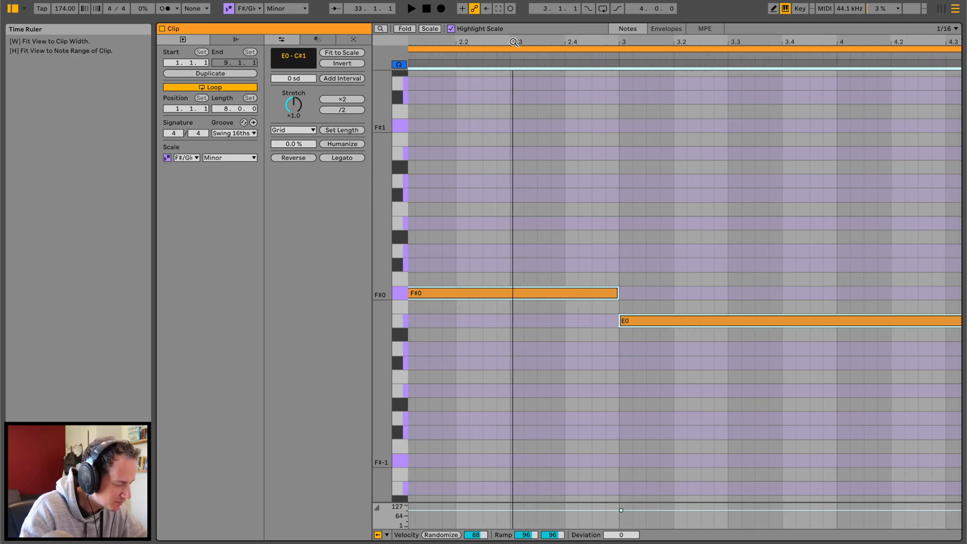
pyautogui.hscroll(10, 639, 181)
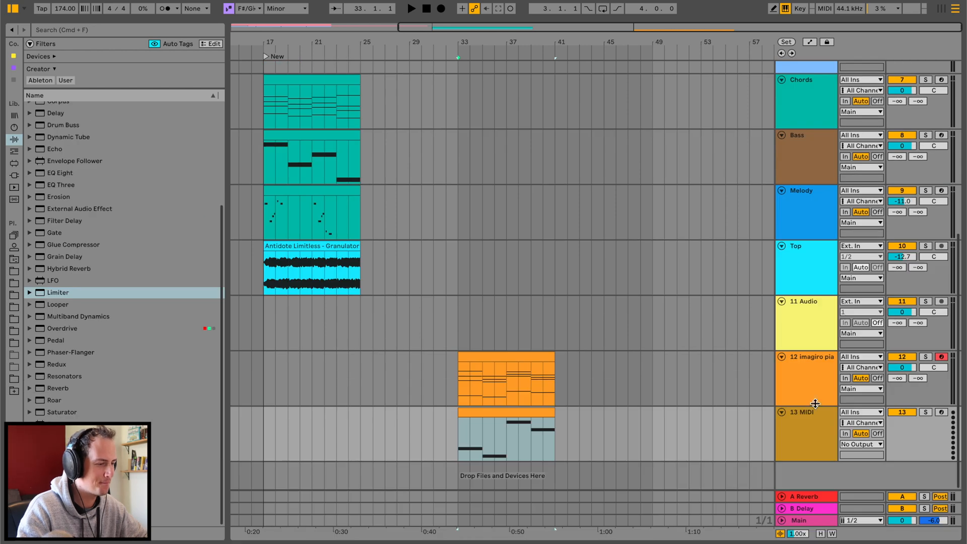
# Load Operator on the bass track, set its envelope decay to 395 ms, and set oscillator B's level to -23 dB and fine tuning to 38
pyautogui.click(802, 395)
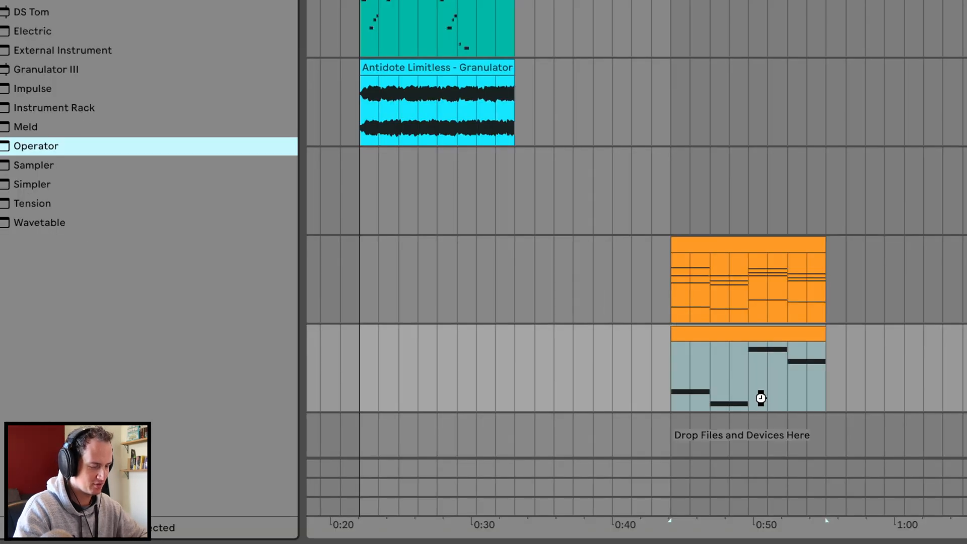
pyautogui.press('space')
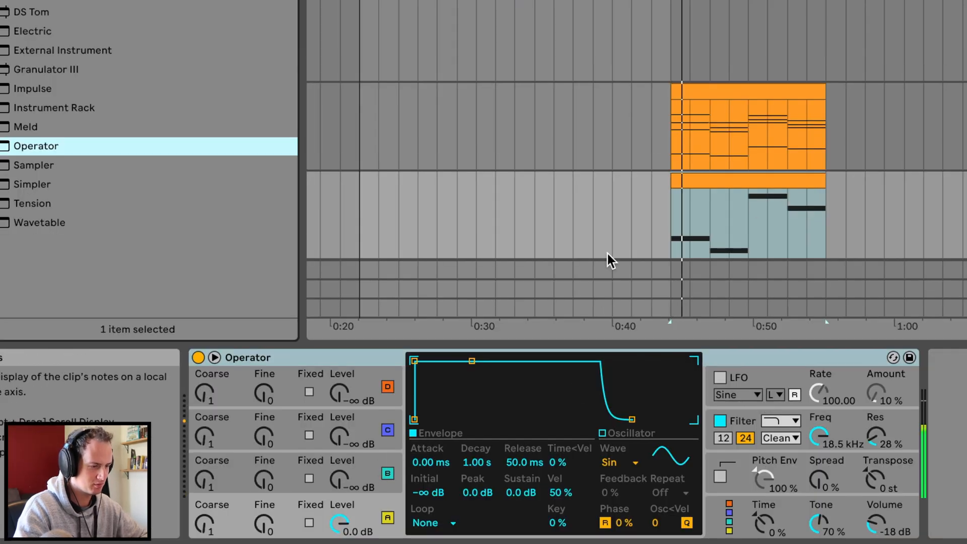
pyautogui.moveTo(340, 476); pyautogui.dragTo(340, 468)
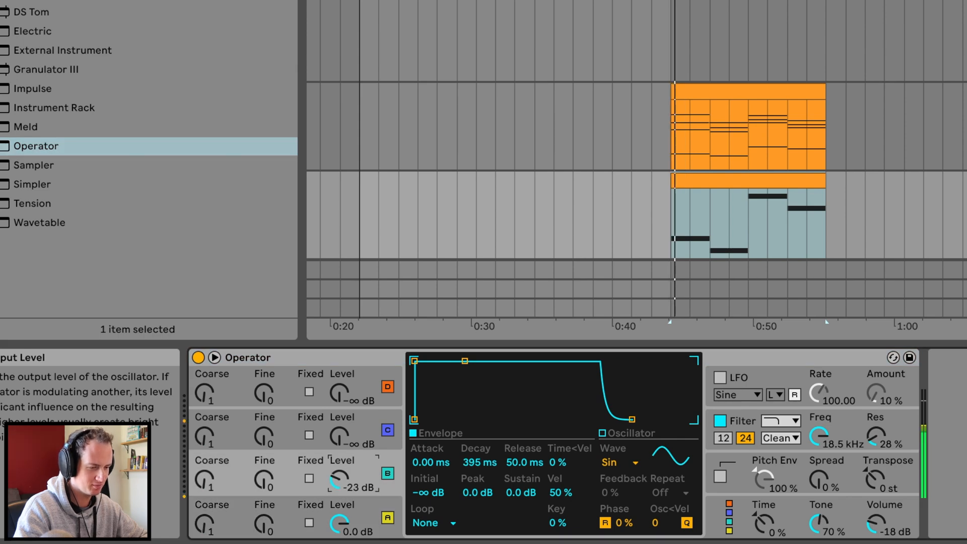
pyautogui.click(264, 479)
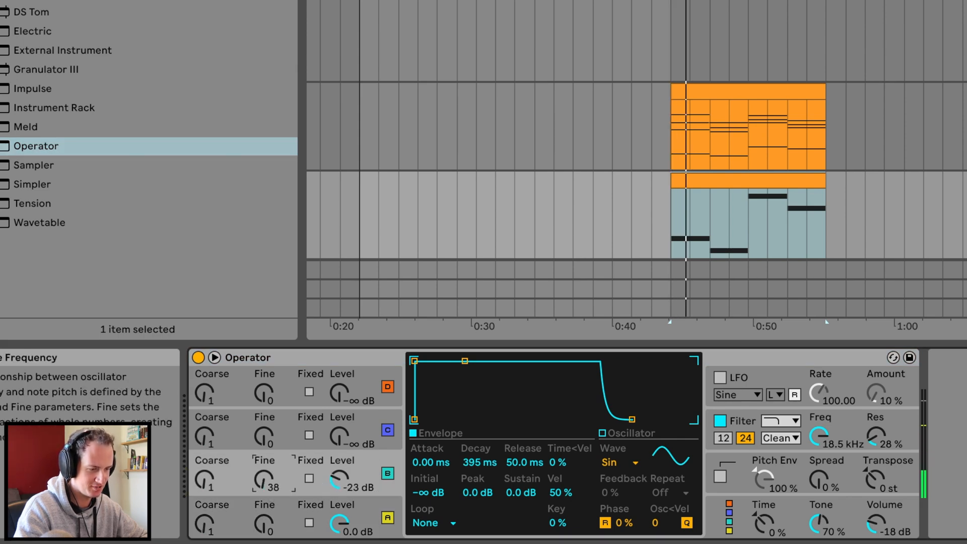
pyautogui.press('space')
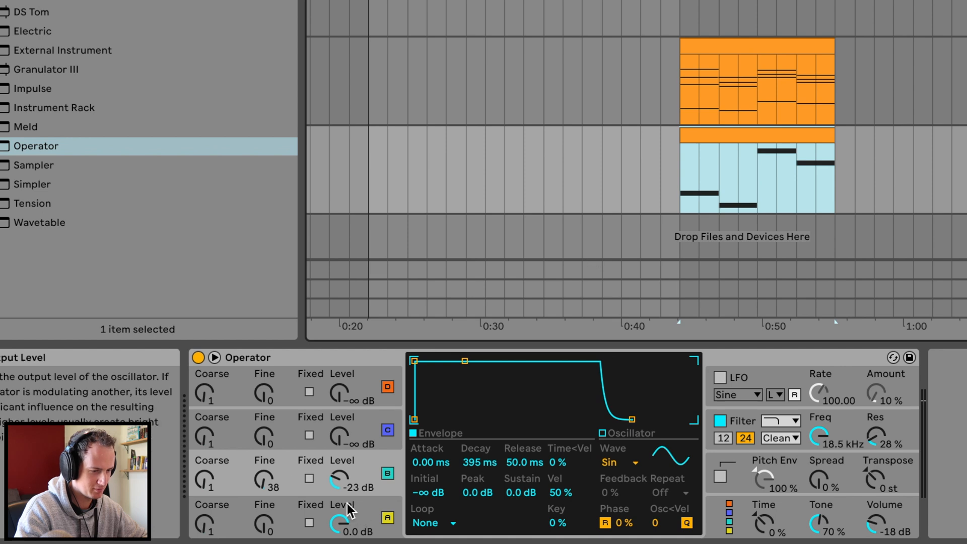
# Set oscillator B's fine tuning to 43 and level to -28 dB during playback, and lower the piano track's volume to -1.0 dB
pyautogui.press('space')
pyautogui.click(264, 479)
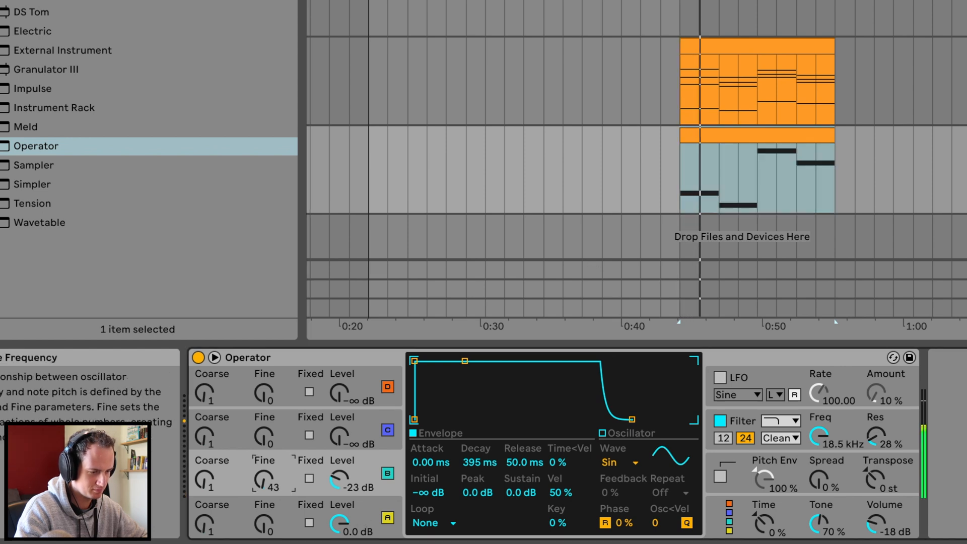
pyautogui.click(337, 477)
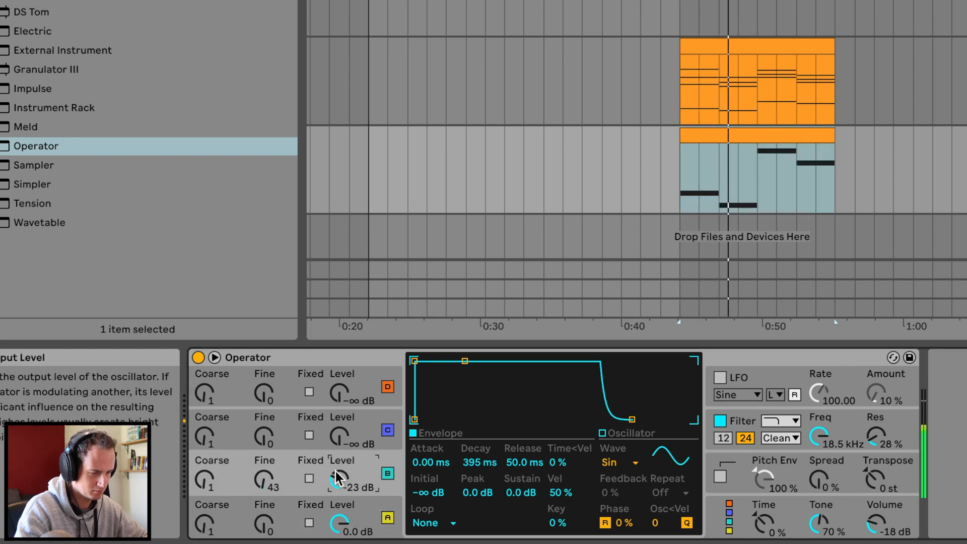
pyautogui.moveTo(336, 477); pyautogui.dragTo(336, 482)
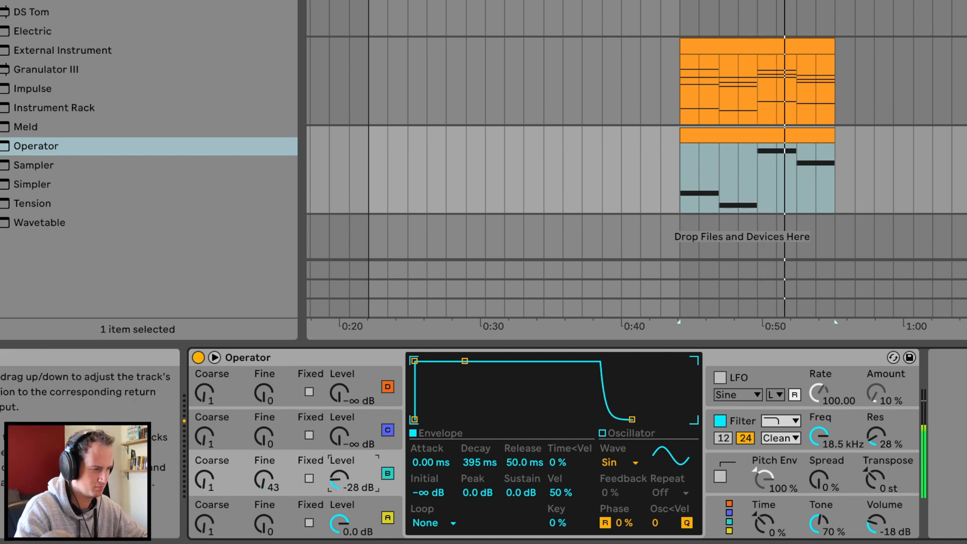
pyautogui.click(965, 152)
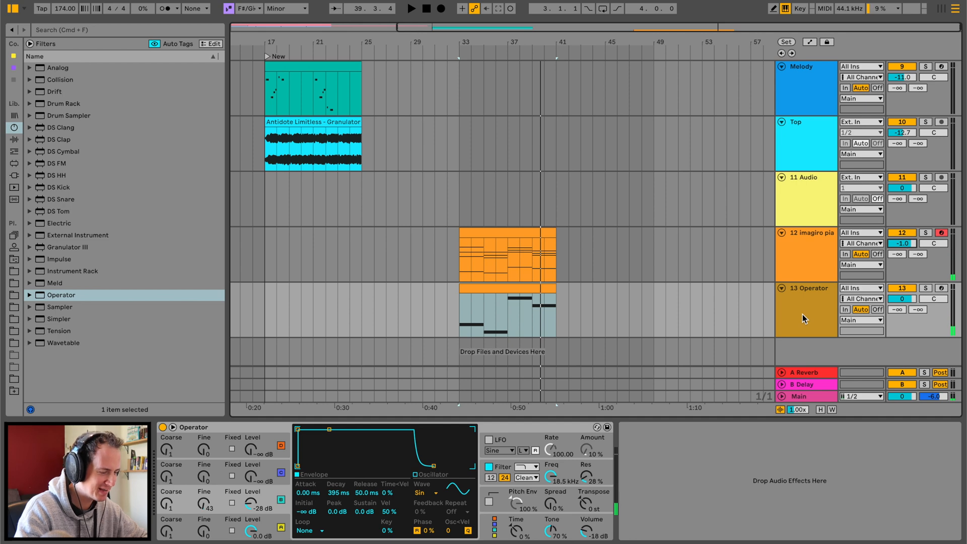
# Limit Operator on the bass track to 1 voice in its global settings
pyautogui.click(802, 315)
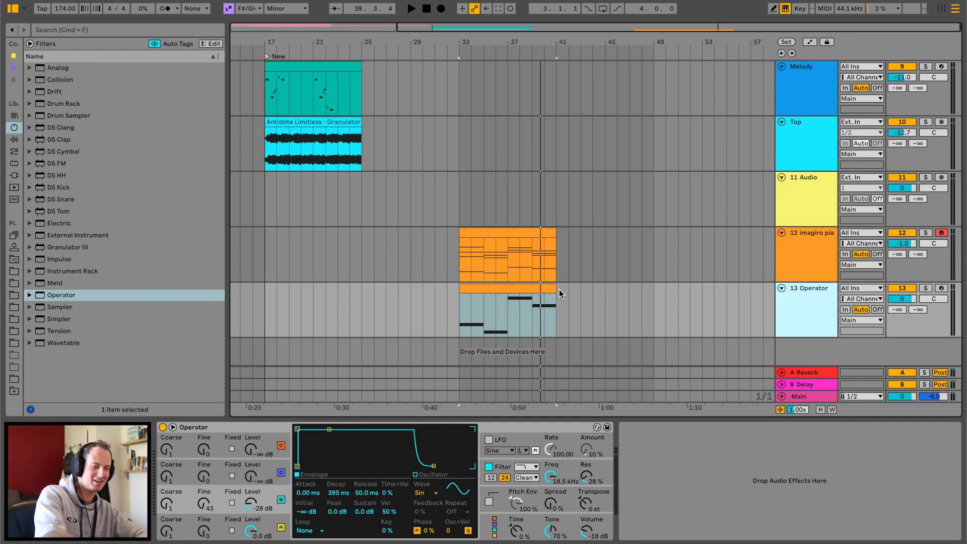
pyautogui.doubleClick(526, 288)
pyautogui.doubleClick(832, 297)
pyautogui.click(726, 511)
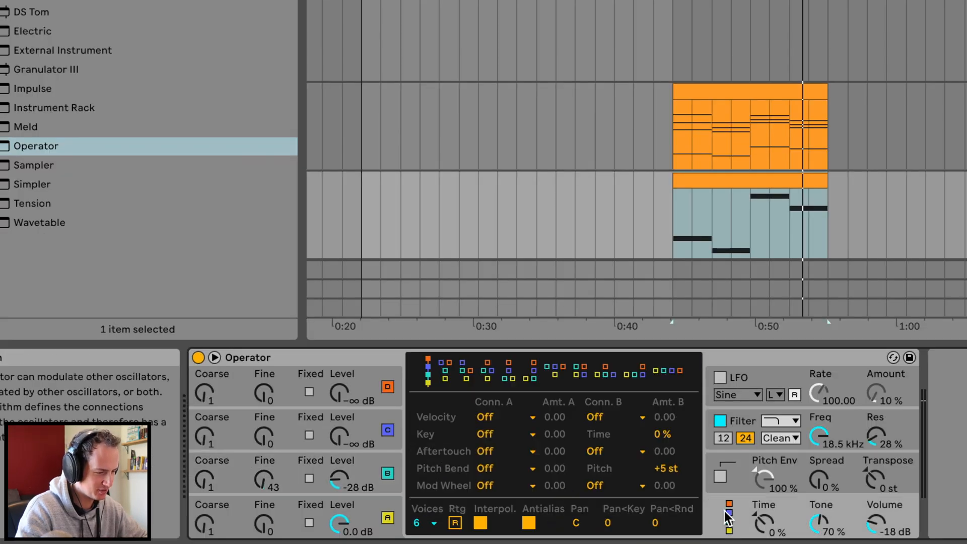
pyautogui.click(419, 523)
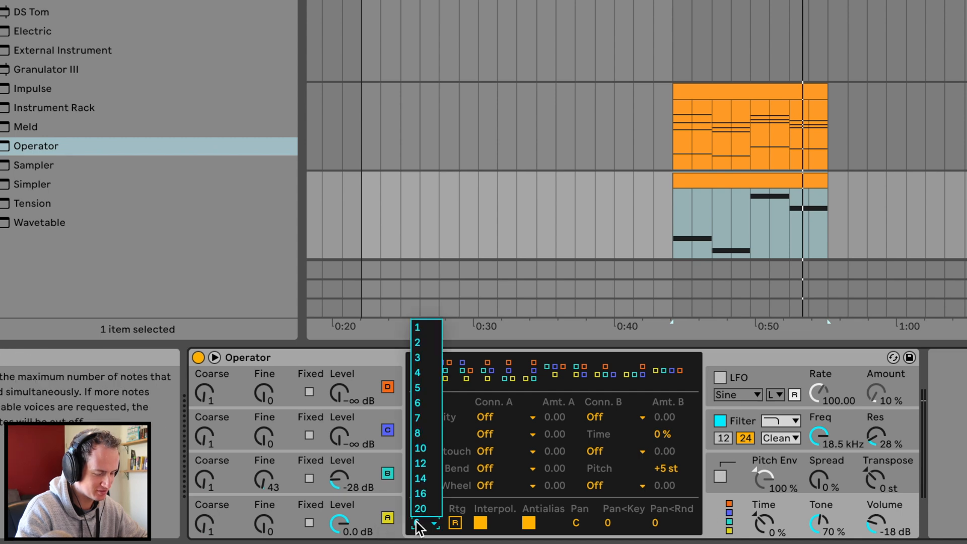
pyautogui.click(424, 328)
# Enable Glide in Operator's pitch settings and set the glide time to 200 ms
pyautogui.click(721, 476)
pyautogui.click(606, 522)
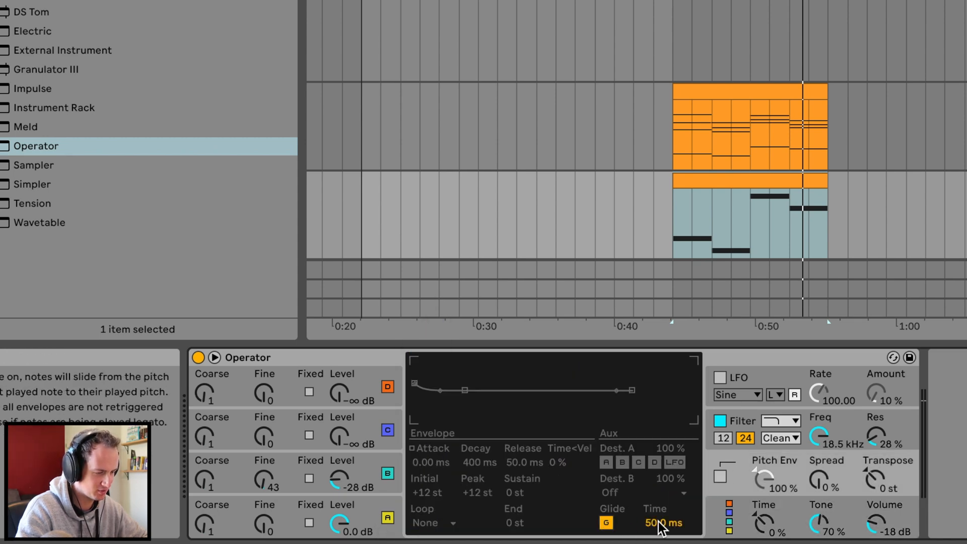
pyautogui.moveTo(660, 522); pyautogui.dragTo(660, 486)
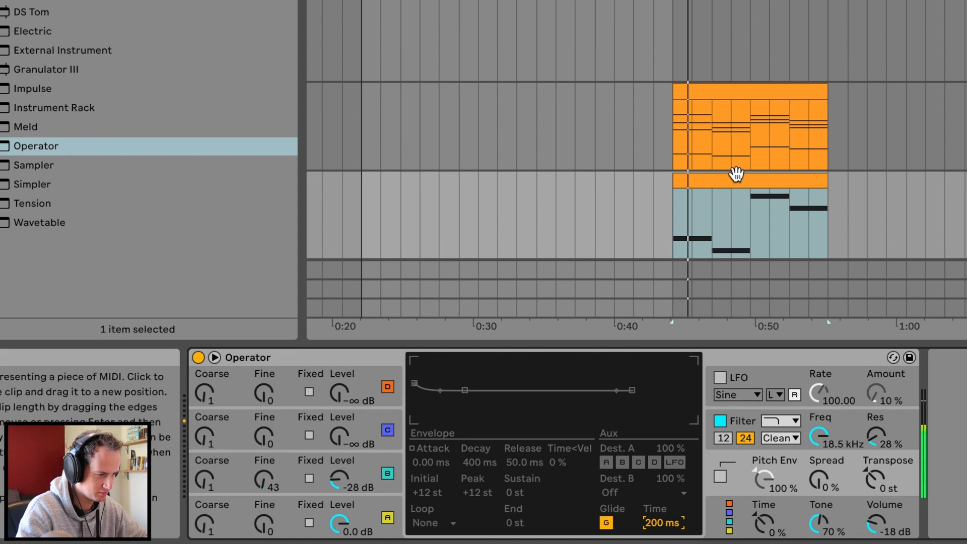
# Open the bass clip's notes in an enlarged editor and add a one-beat D0 from 2.4 to bar 3
pyautogui.doubleClick(735, 179)
pyautogui.moveTo(506, 396); pyautogui.dragTo(532, 214)
pyautogui.press('space')
pyautogui.scroll(-5, 552, 437)
pyautogui.doubleClick(530, 377)
pyautogui.moveTo(529, 374); pyautogui.dragTo(569, 374)
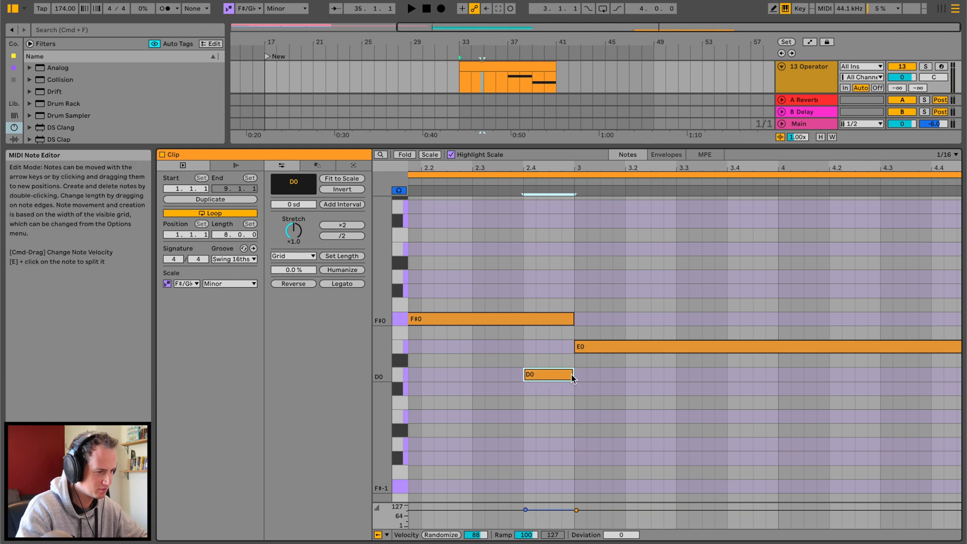
# Shorten the F#0 so it barely overlaps the D0's start, audition the glide, and extend the D0 slightly into the E0
pyautogui.press('w')
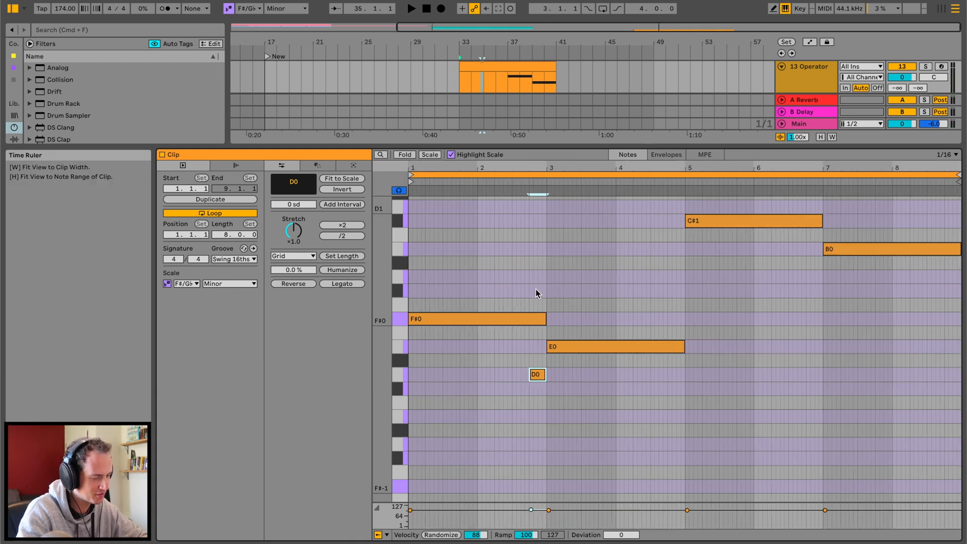
pyautogui.moveTo(545, 319); pyautogui.dragTo(533, 318)
pyautogui.click(514, 180)
pyautogui.press('space')
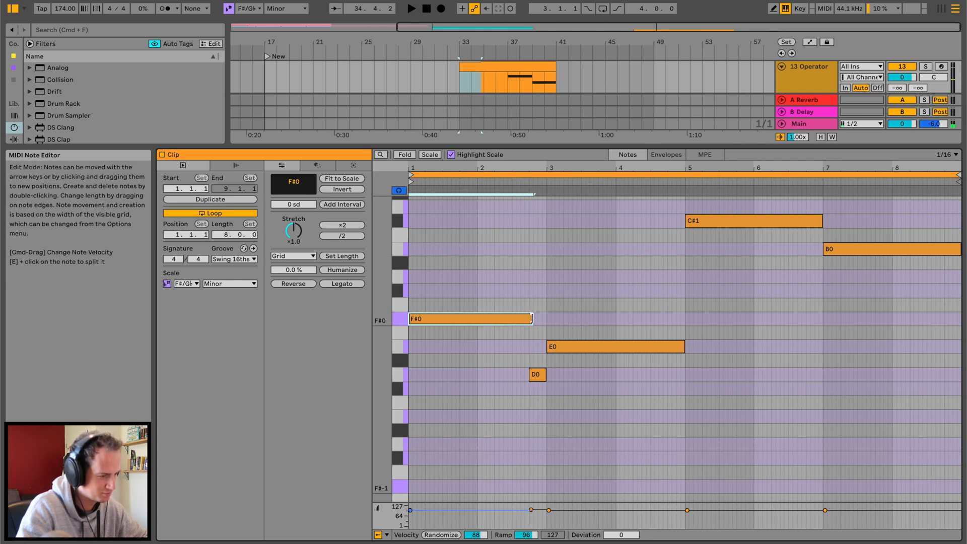
pyautogui.click(546, 372)
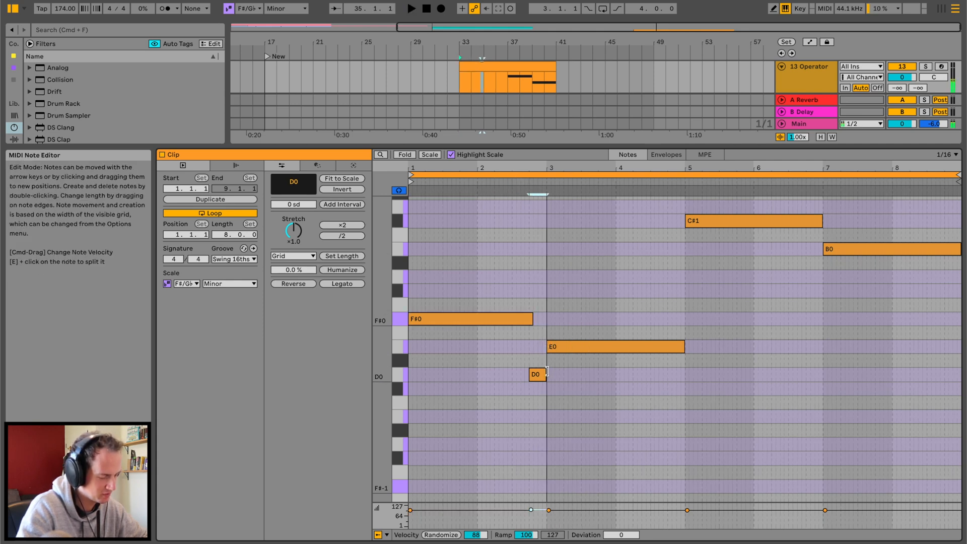
# Add a short A0 leading into the C#1 at bar 5, extending it past the bar line, and make the C#1 and final B0 overlap slightly
pyautogui.click(506, 185)
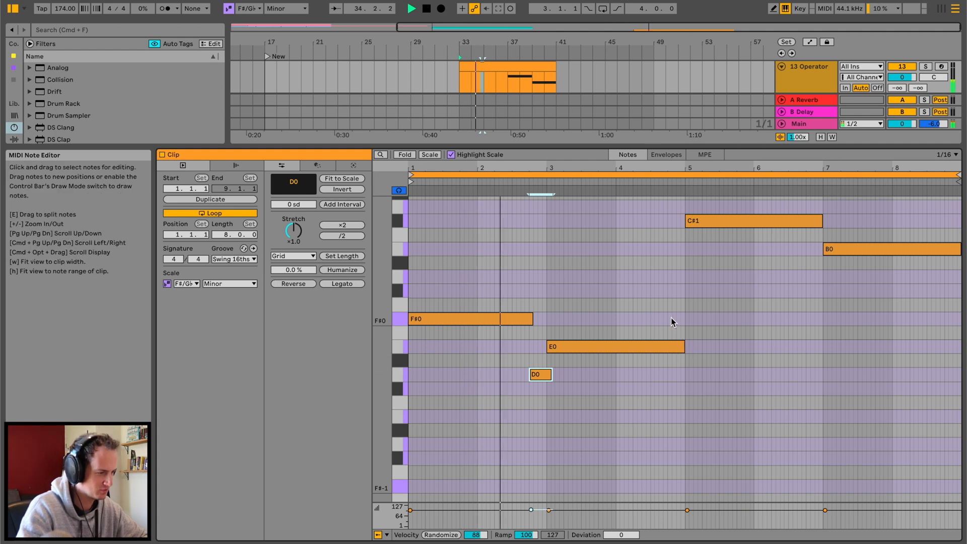
pyautogui.doubleClick(671, 276)
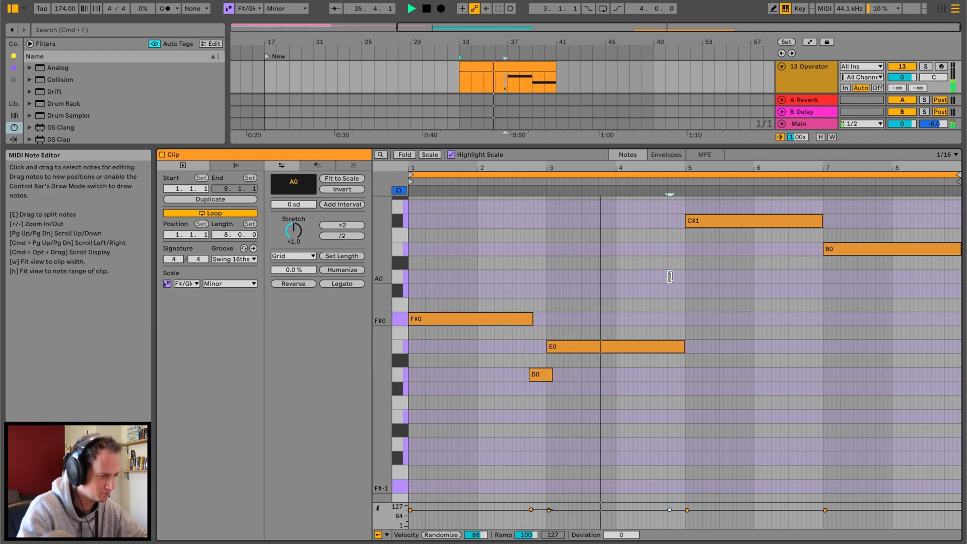
pyautogui.moveTo(671, 275); pyautogui.dragTo(690, 276)
pyautogui.moveTo(821, 221); pyautogui.dragTo(814, 246)
pyautogui.click(824, 245)
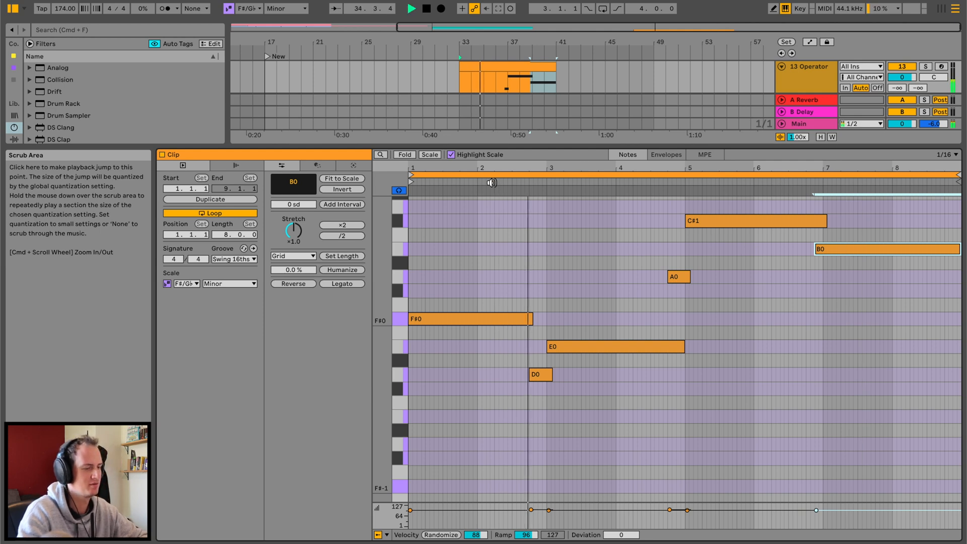
# Raise the short D0 before bar 3 to F0 and the short A0 before bar 5 to B0, auditioning each glide
pyautogui.click(539, 374)
pyautogui.press('space')
pyautogui.click(512, 184)
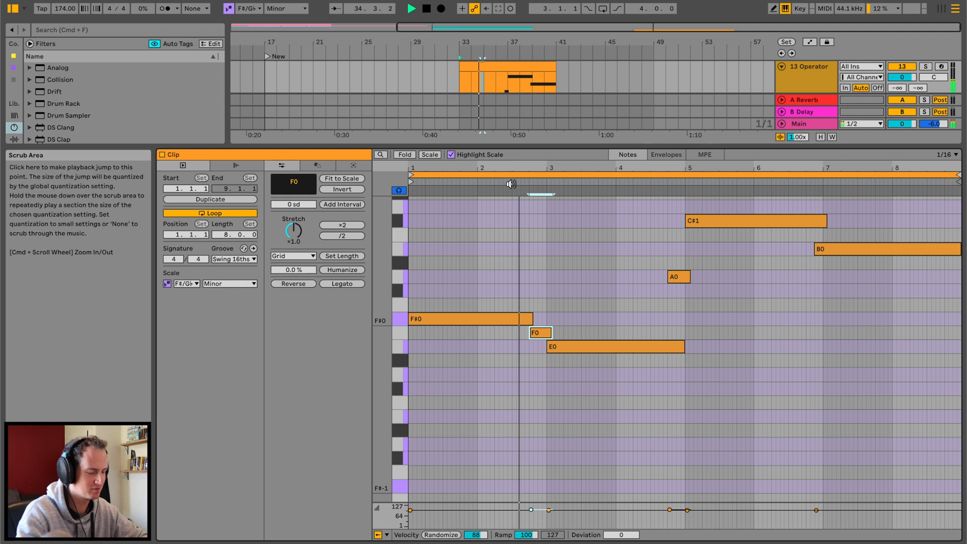
pyautogui.click(505, 184)
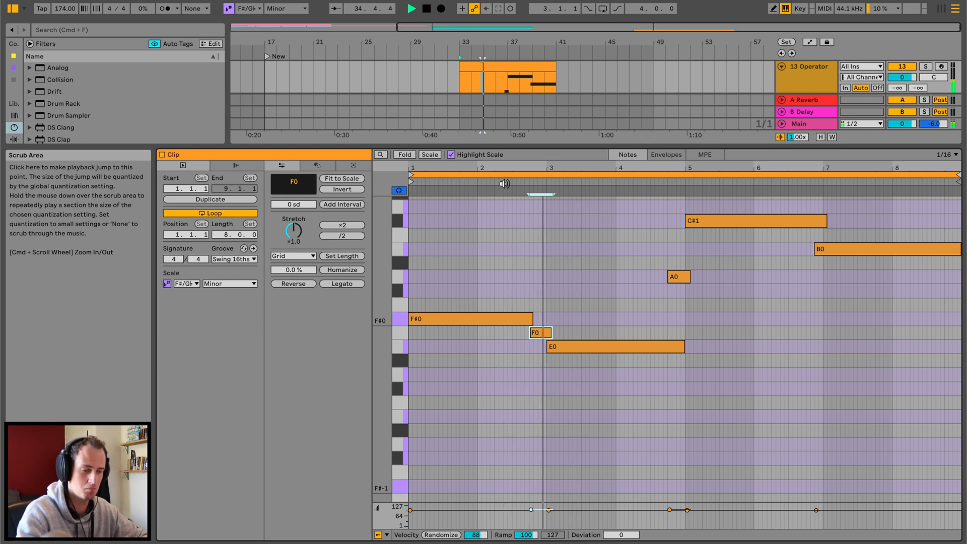
pyautogui.moveTo(683, 280); pyautogui.dragTo(683, 258)
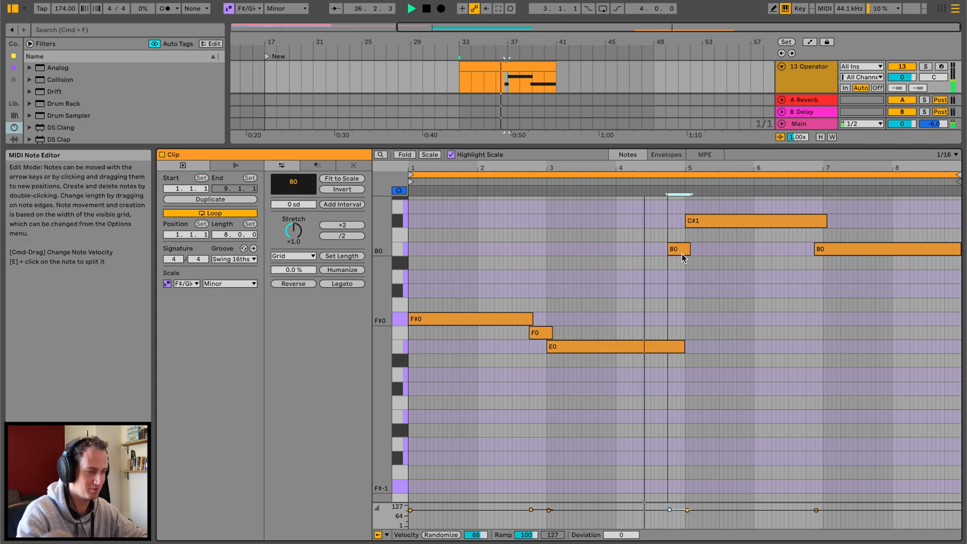
pyautogui.click(645, 181)
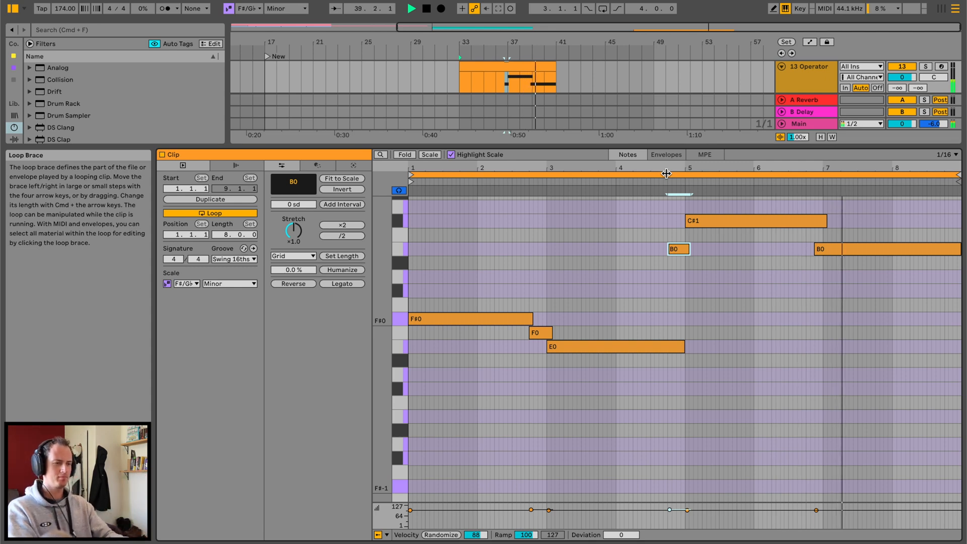
pyautogui.press('space')
# Close the enlarged note editor and insert an audio track below the Operator bass track
pyautogui.moveTo(650, 143); pyautogui.dragTo(600, 495)
pyautogui.click(817, 448)
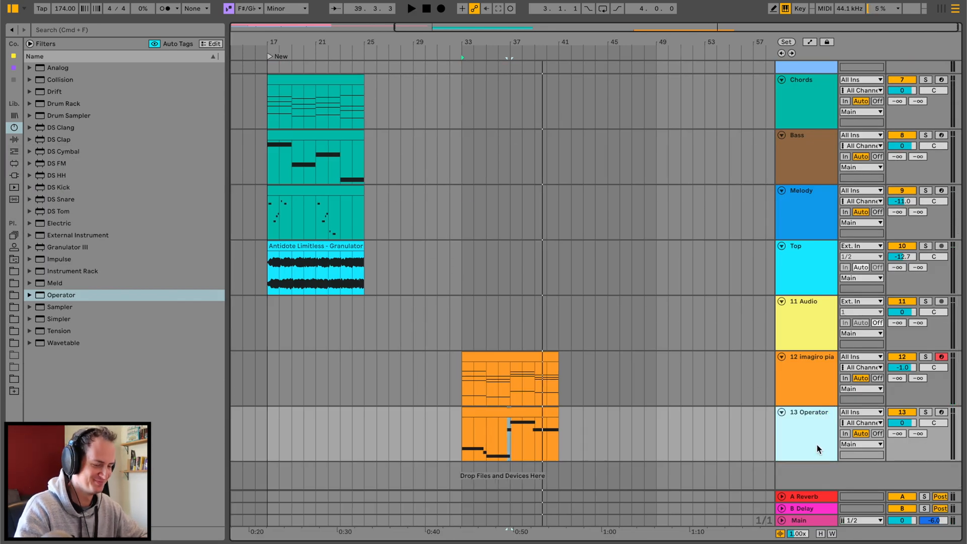
pyautogui.press('super+t')
pyautogui.click(462, 378)
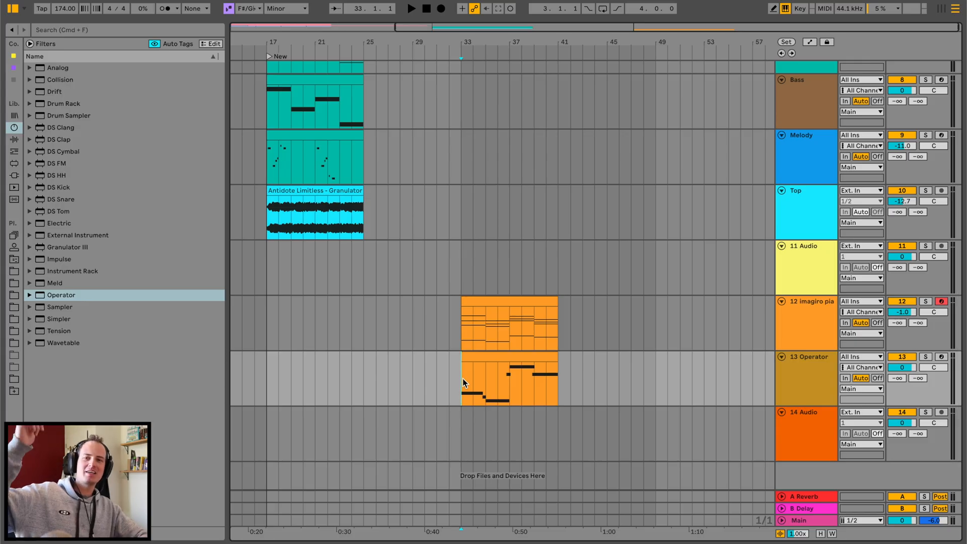
# Solo the Vocal Chop track in the Example section and listen to its vocal chop clip
pyautogui.scroll(10, 444, 358)
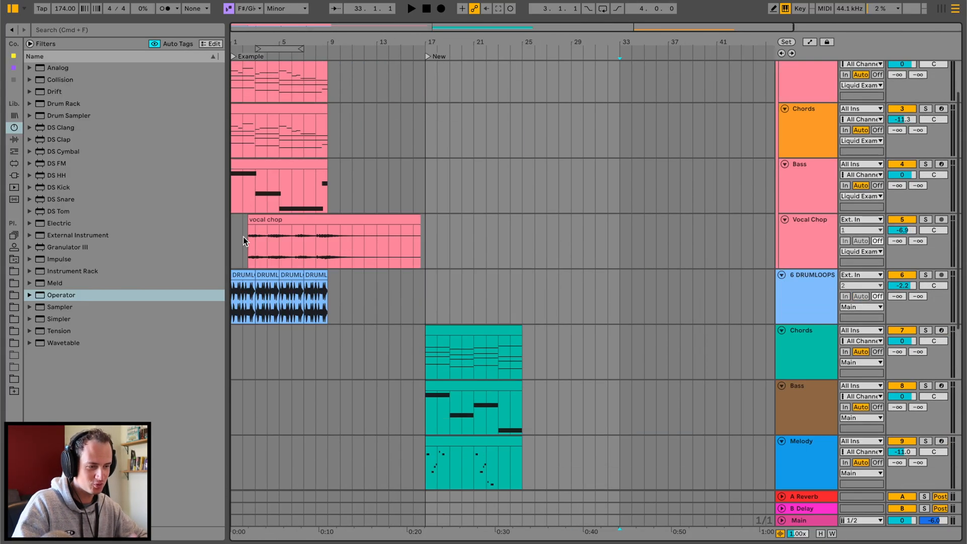
pyautogui.click(263, 225)
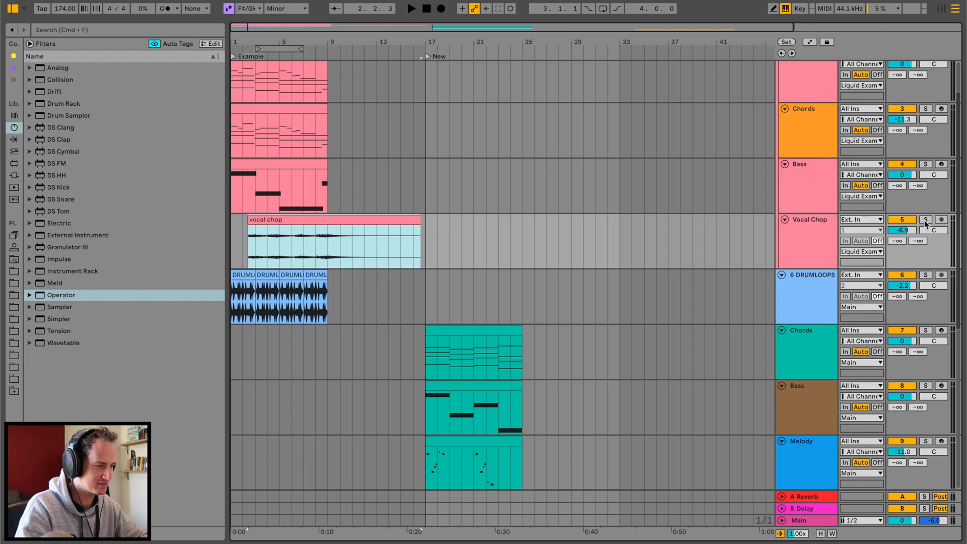
pyautogui.click(925, 220)
pyautogui.press('space')
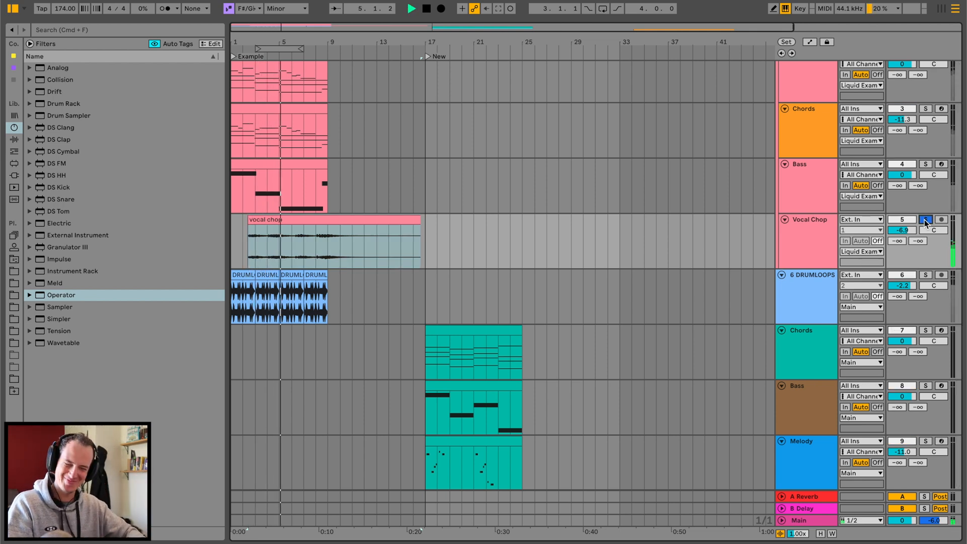
pyautogui.press('space')
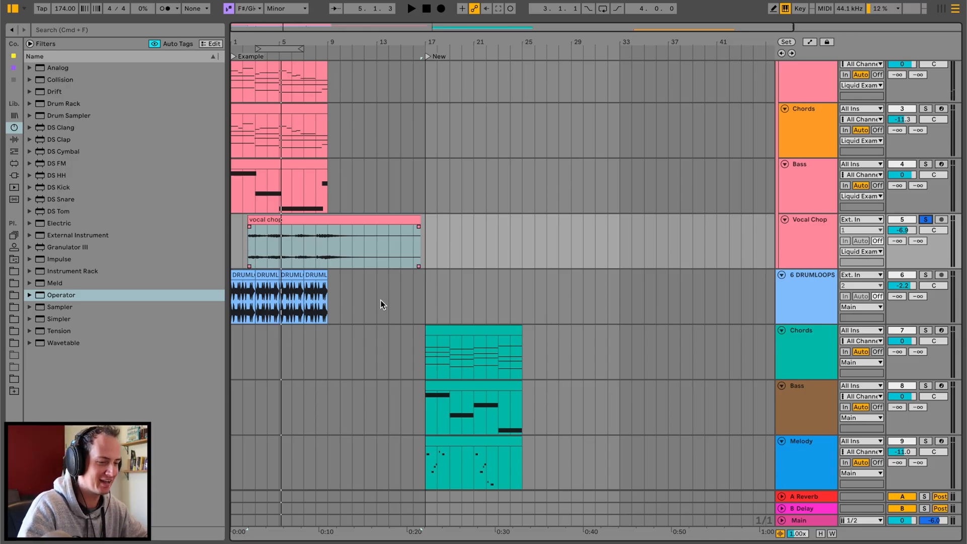
# Solo the Top track and listen to its granulator loop from bar 17
pyautogui.scroll(-6, 379, 300)
pyautogui.hscroll(3, 380, 300)
pyautogui.click(470, 433)
pyautogui.click(313, 192)
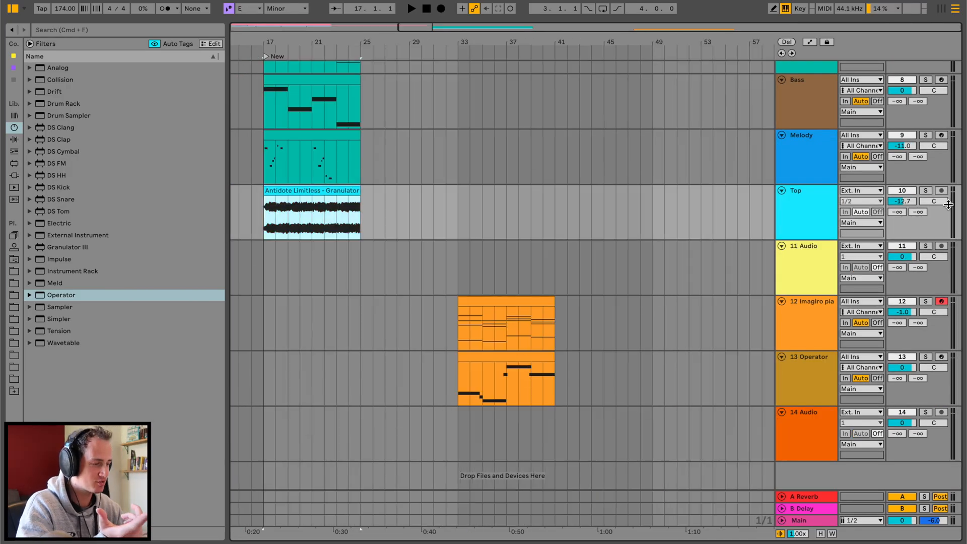
pyautogui.click(925, 191)
pyautogui.press('space')
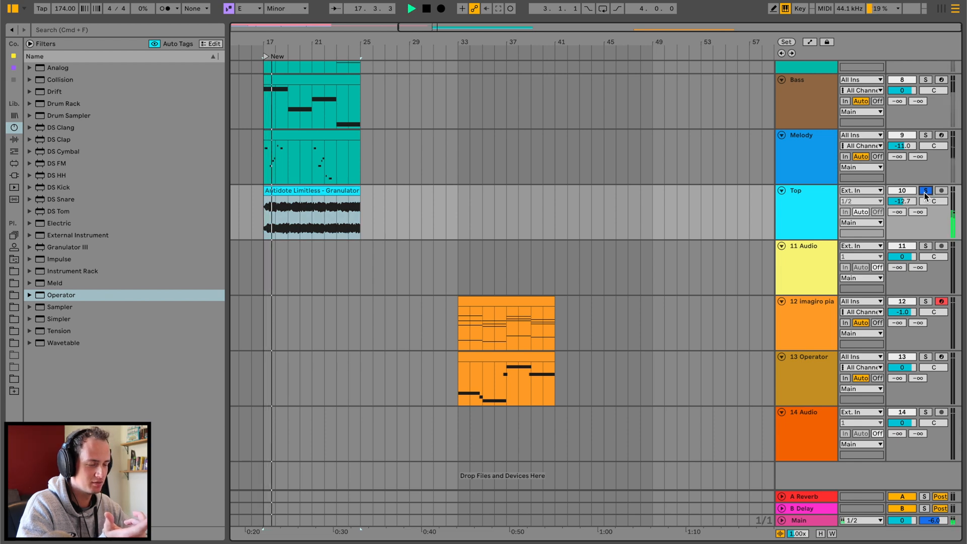
# Search the user folder of Antidote Audio sample packs for "limi"
pyautogui.click(510, 301)
pyautogui.doubleClick(510, 299)
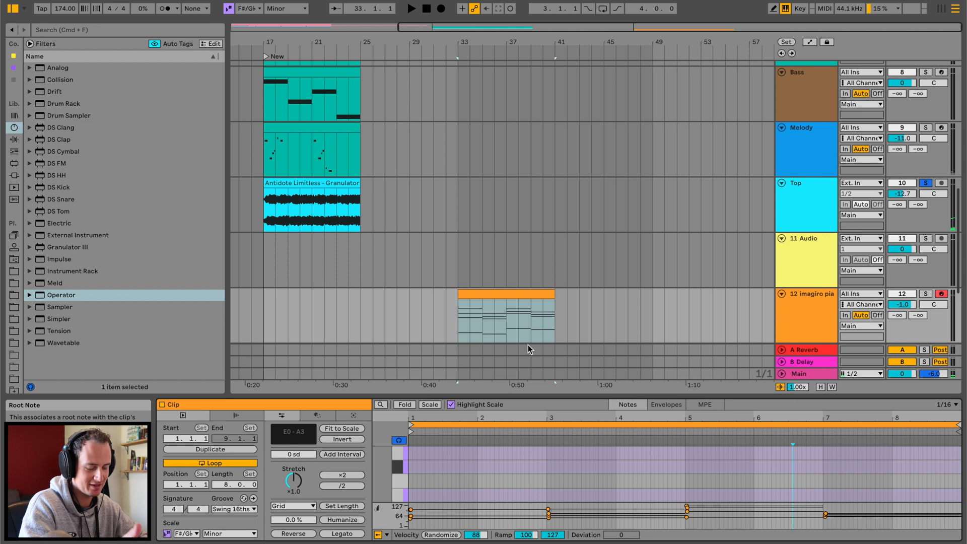
pyautogui.scroll(-3, 416, 282)
pyautogui.click(14, 271)
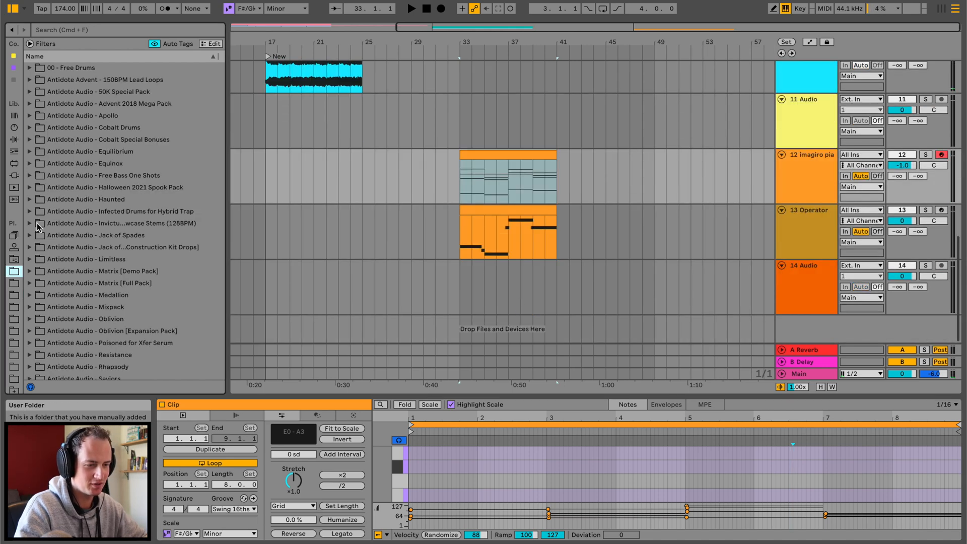
pyautogui.click(102, 29)
pyautogui.write('limi')
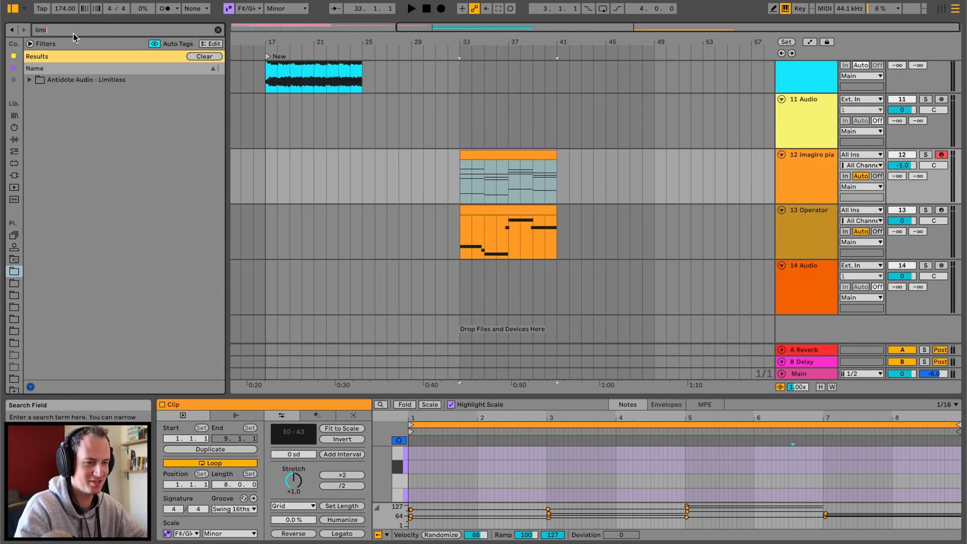
# Expand the Limitless pack's Melodic - 150BPM Granulator Loops folder and widen the browser to fit the full file names
pyautogui.press('Down')
pyautogui.press('Right')
pyautogui.press('Down')
pyautogui.press('Right')
pyautogui.press('Down')
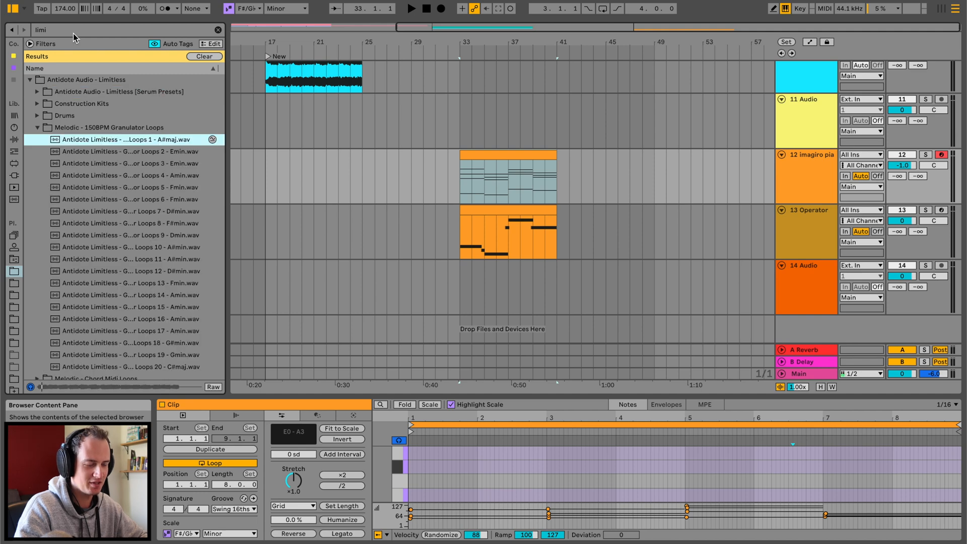
pyautogui.moveTo(244, 226); pyautogui.dragTo(265, 226)
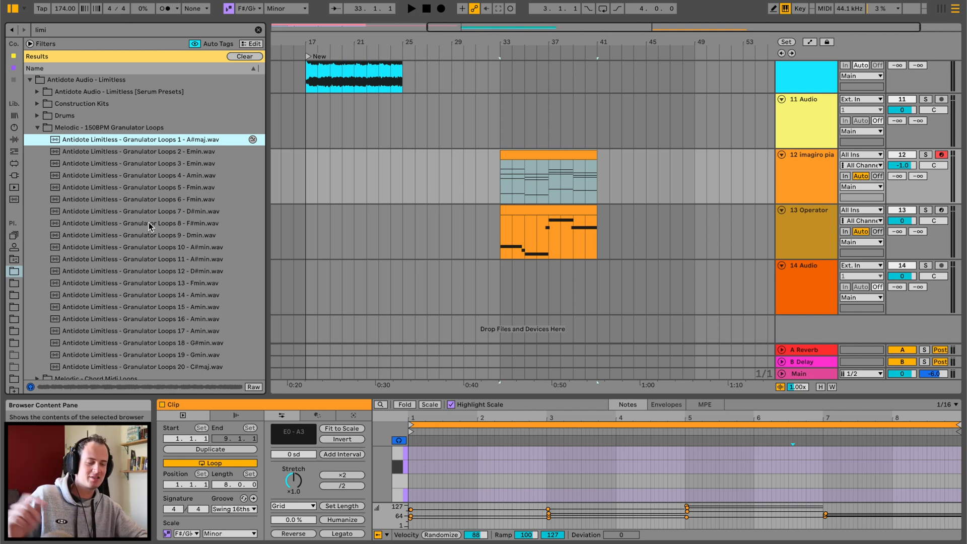
# Preview several of the Granulator Loops, including 12 - D#min, 5 - Fmin and 13 - Fmin
pyautogui.click(192, 271)
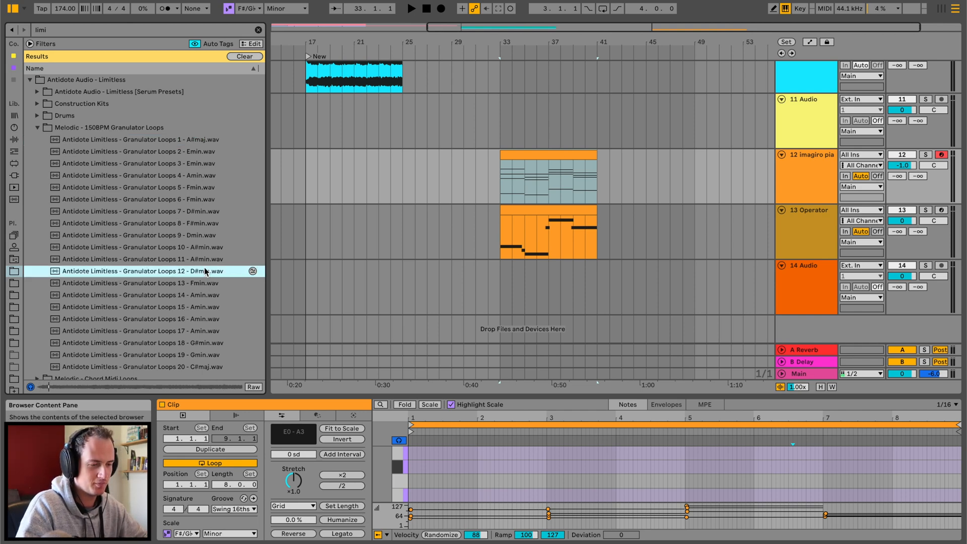
pyautogui.press('Up')
pyautogui.click(211, 248)
pyautogui.click(206, 188)
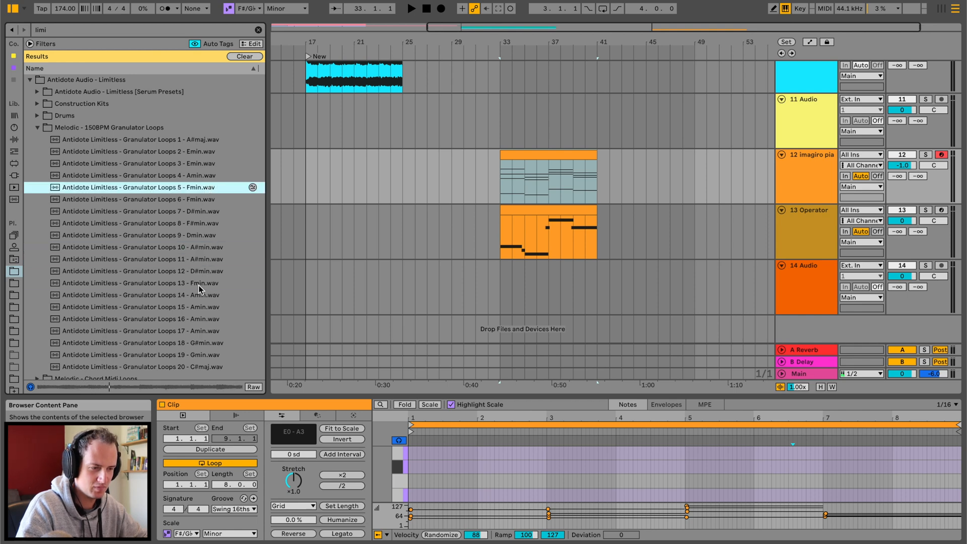
pyautogui.click(201, 283)
# Place Granulator Loops 6 - Fmin on track 14 at bar 33, transpose it up 1 semitone and audition it
pyautogui.click(206, 200)
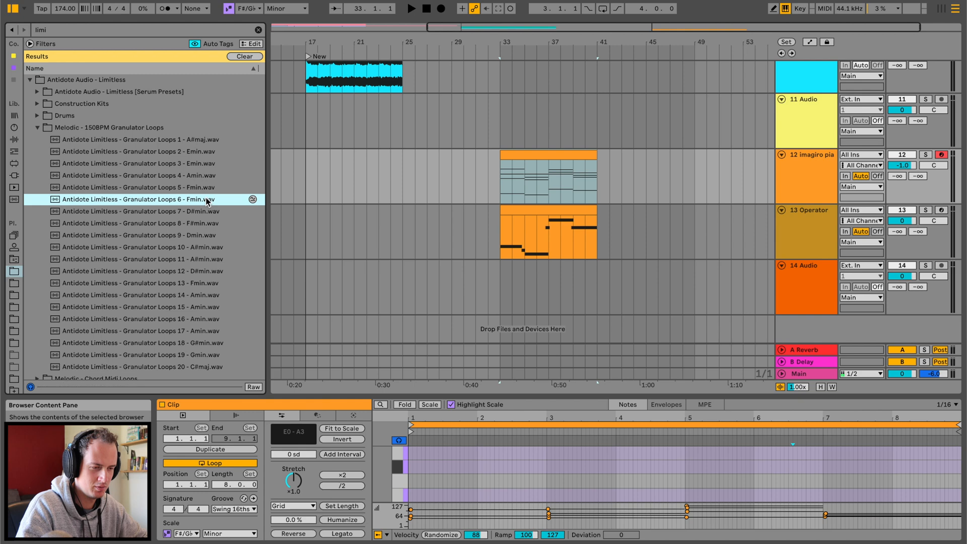
pyautogui.moveTo(206, 200); pyautogui.dragTo(518, 276)
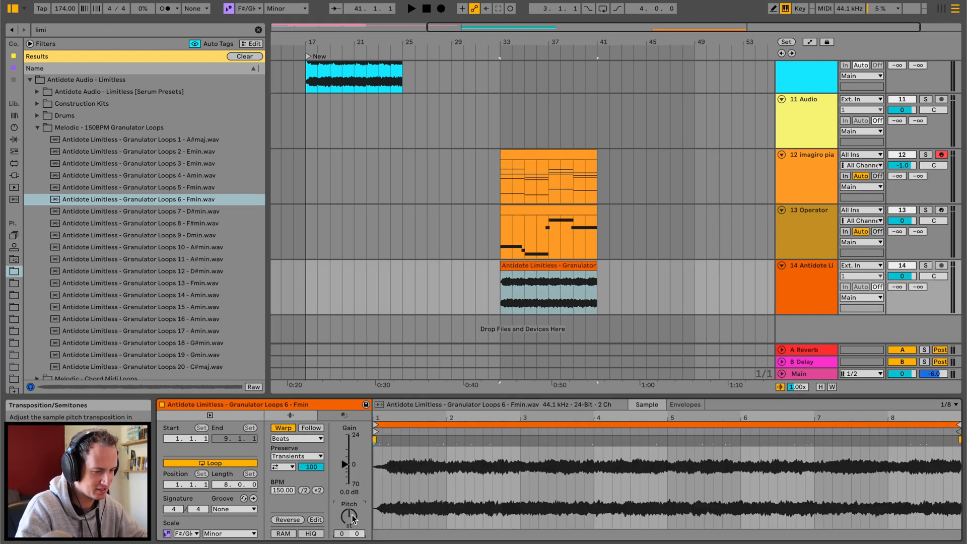
pyautogui.press('space')
# Add the Ballad Reverb preset to the granulator track and set its Dry/Wet to 56%
pyautogui.click(14, 140)
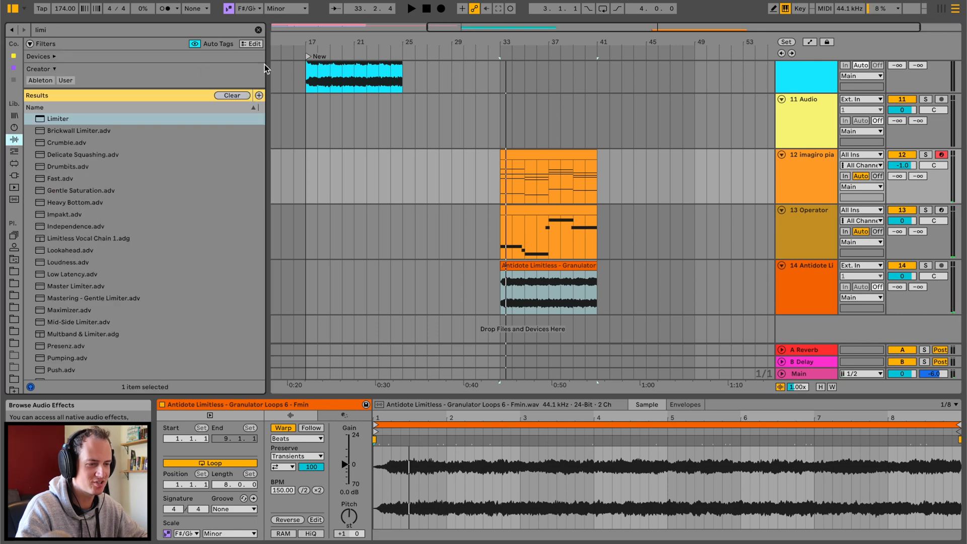
pyautogui.click(258, 30)
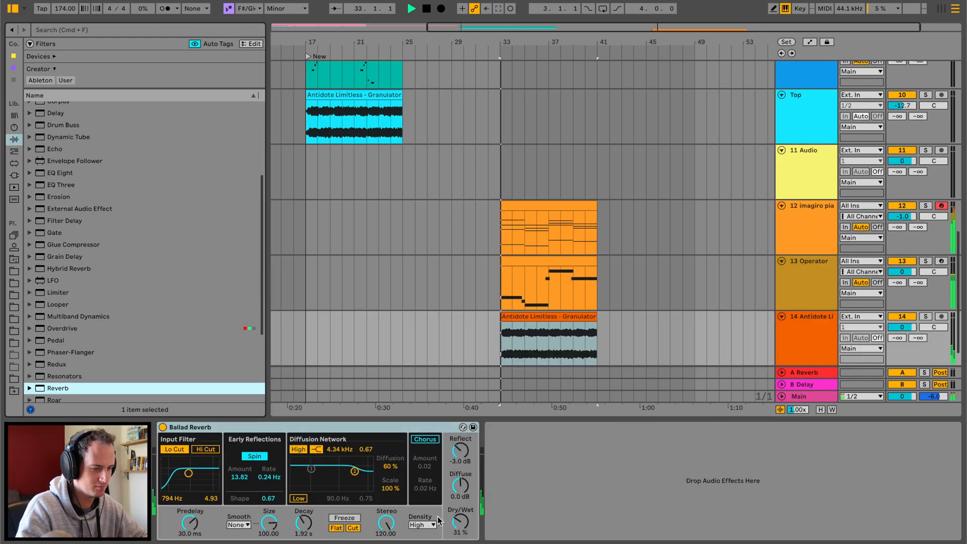
pyautogui.click(464, 524)
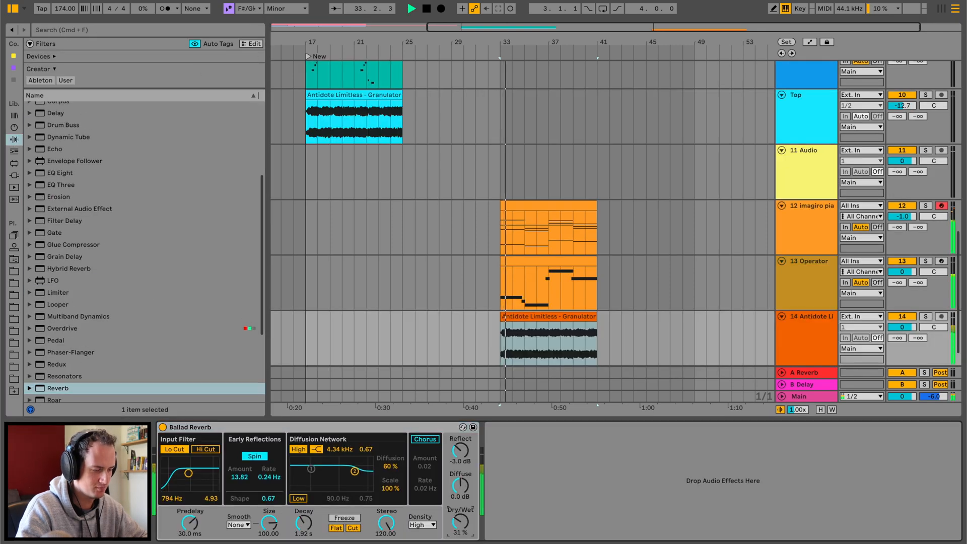
# Split the granulator clip at bar 35, delete the remainder, and duplicate the two-bar piece three times to fill up to bar 41
pyautogui.moveTo(579, 44); pyautogui.dragTo(579, 96)
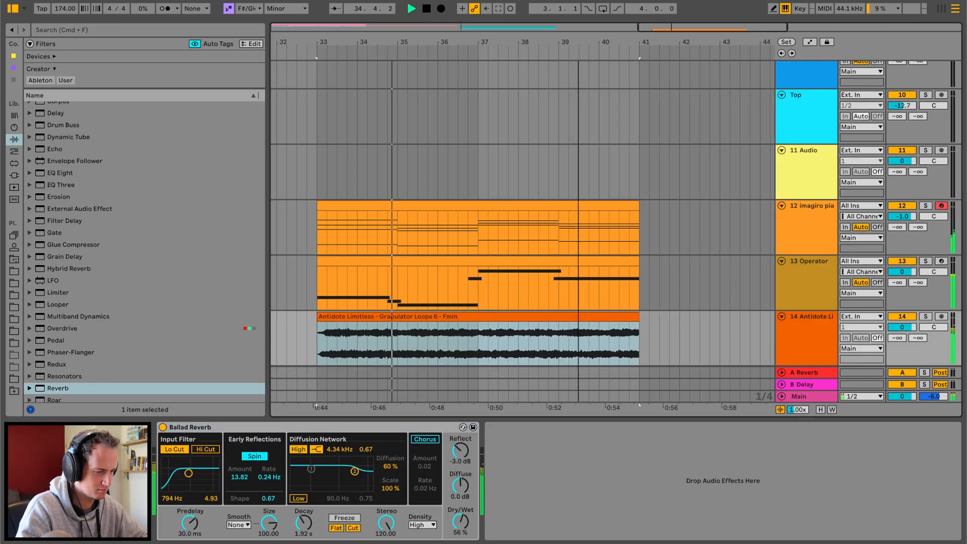
pyautogui.scroll(-2, 504, 287)
pyautogui.press('space')
pyautogui.click(415, 300)
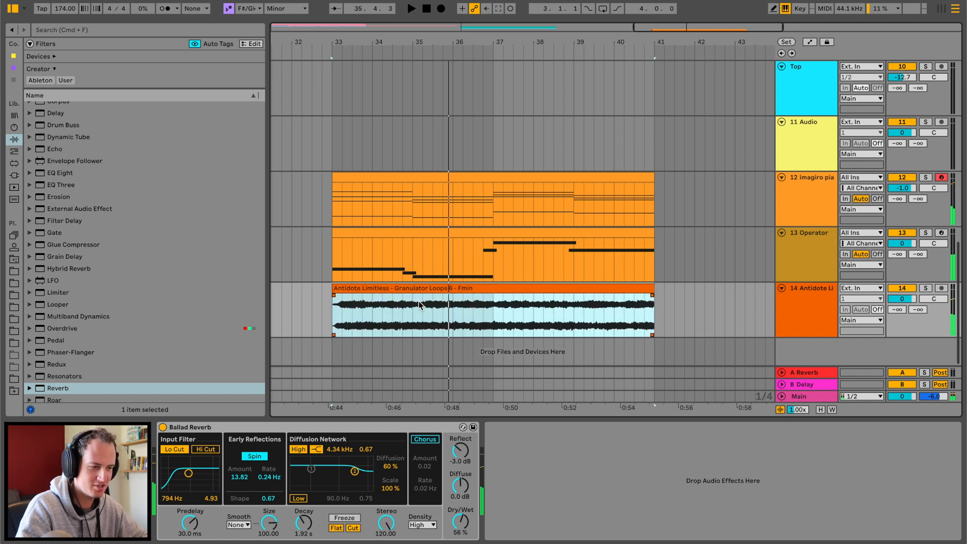
pyautogui.press('super+e')
pyautogui.press('Delete')
pyautogui.click(366, 288)
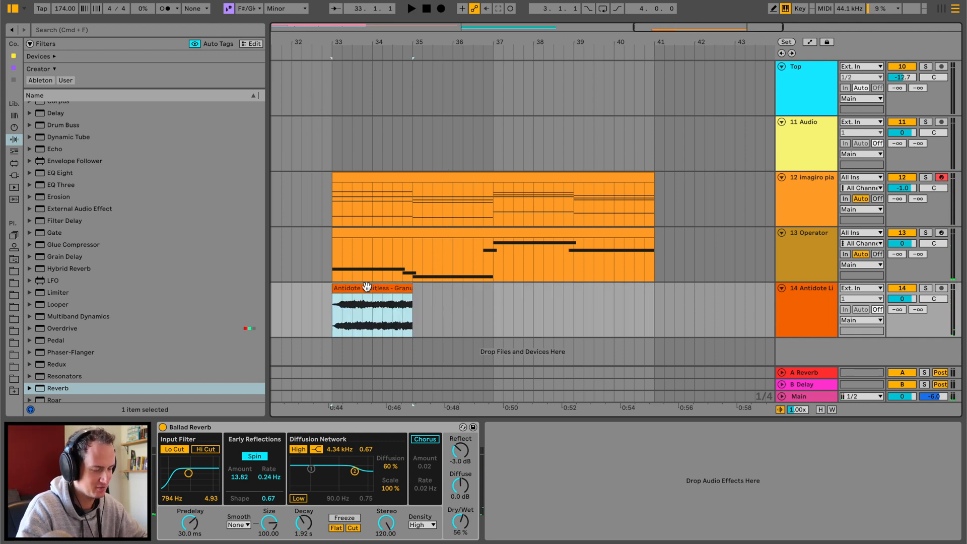
pyautogui.press('super+d')
pyautogui.press('super+d')
pyautogui.press('super+d')
# Play the four granulator clips from bar 33 and set the reverb to 100% Dry/Wet with a 3.02 s decay
pyautogui.click(366, 286)
pyautogui.press('space')
pyautogui.keyDown('shift'); pyautogui.click(641, 289); pyautogui.keyUp('shift')
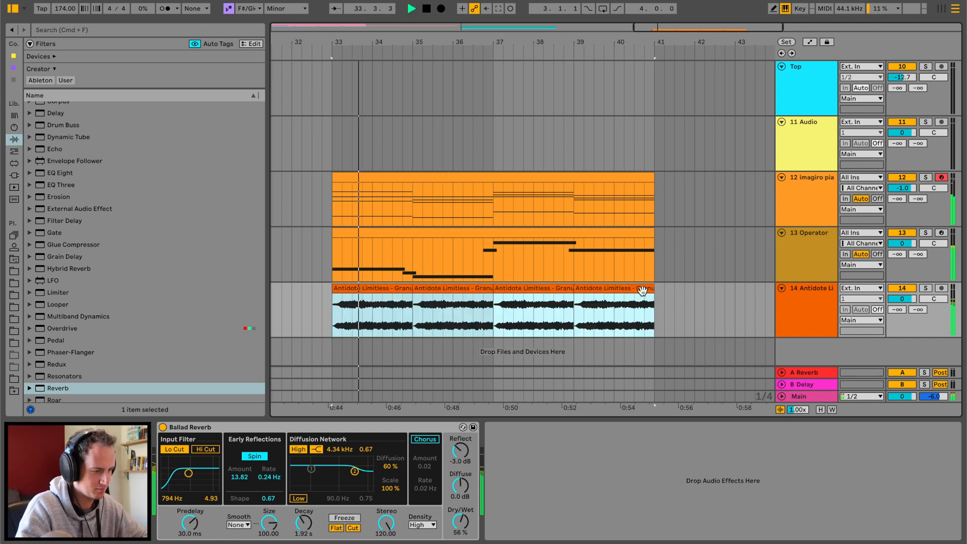
pyautogui.moveTo(470, 531); pyautogui.dragTo(471, 506)
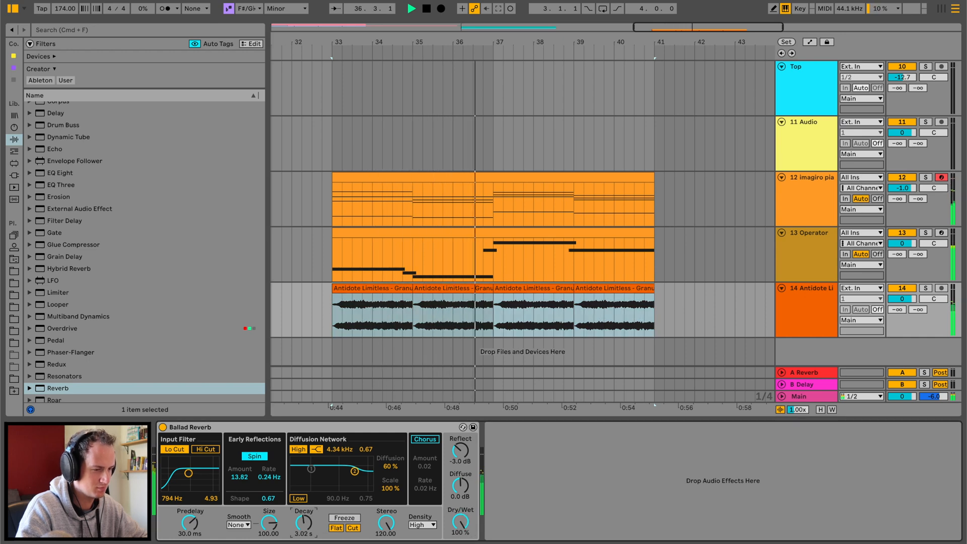
# Add a Delay after the reverb on the granulator track and set its filter to 1.27 kHz with a width of 3.97
pyautogui.scroll(4, 134, 216)
pyautogui.click(53, 169)
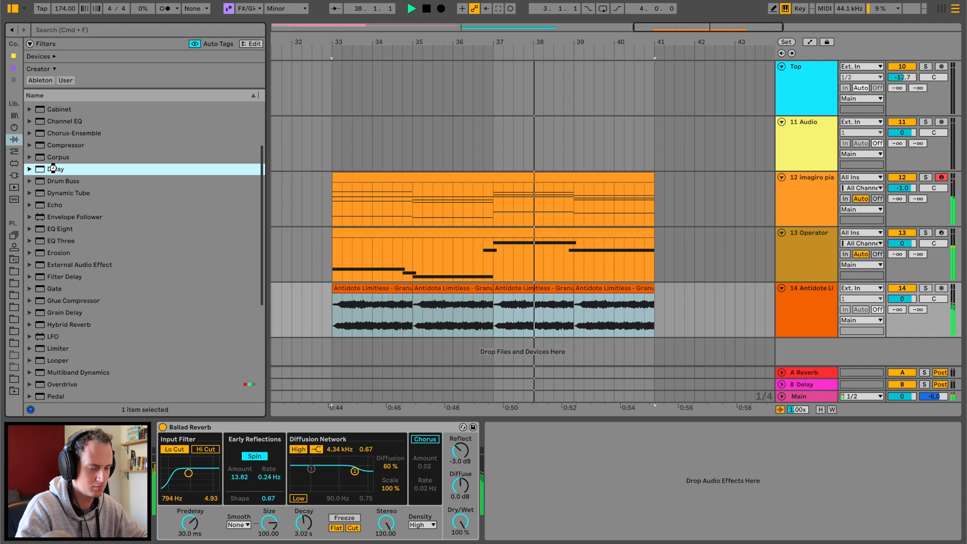
pyautogui.moveTo(621, 445); pyautogui.dragTo(626, 467)
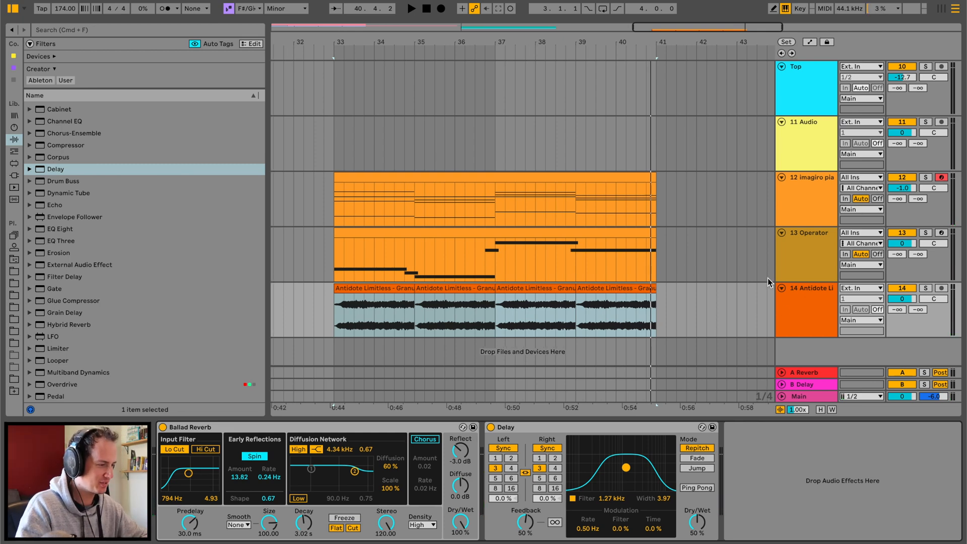
# Insert a new MIDI track below the granulator track
pyautogui.click(813, 336)
pyautogui.press('super+shift+t')
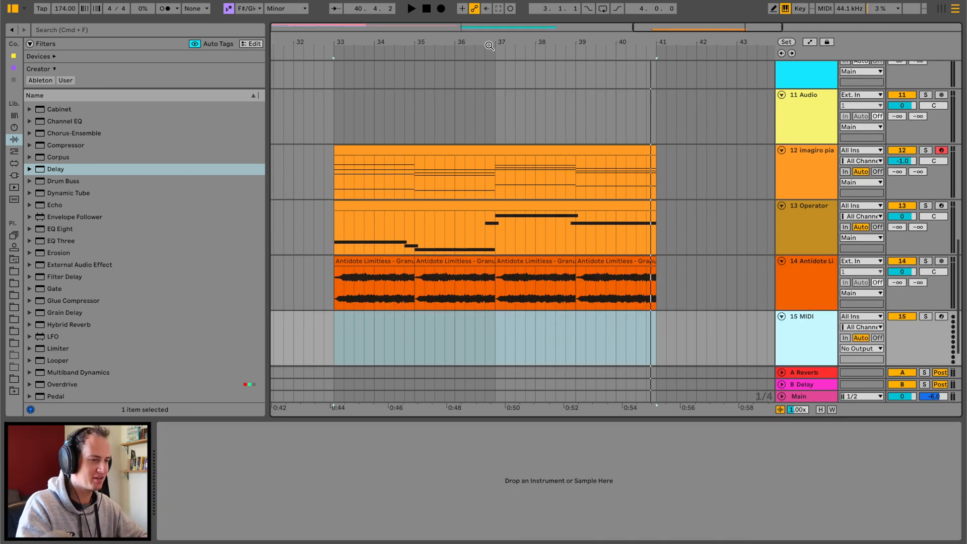
# Load the "[PLUCK] Lowfi 80s" preset from the Antidote Audio - Sunset for Xfer Serum pack into Serum on track 15
pyautogui.moveTo(489, 46); pyautogui.dragTo(583, 46)
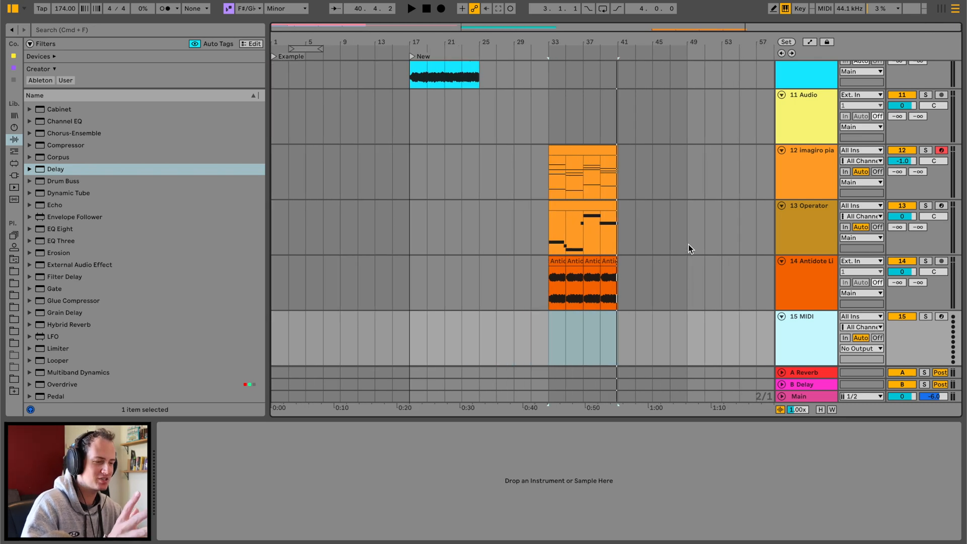
pyautogui.scroll(6, 688, 246)
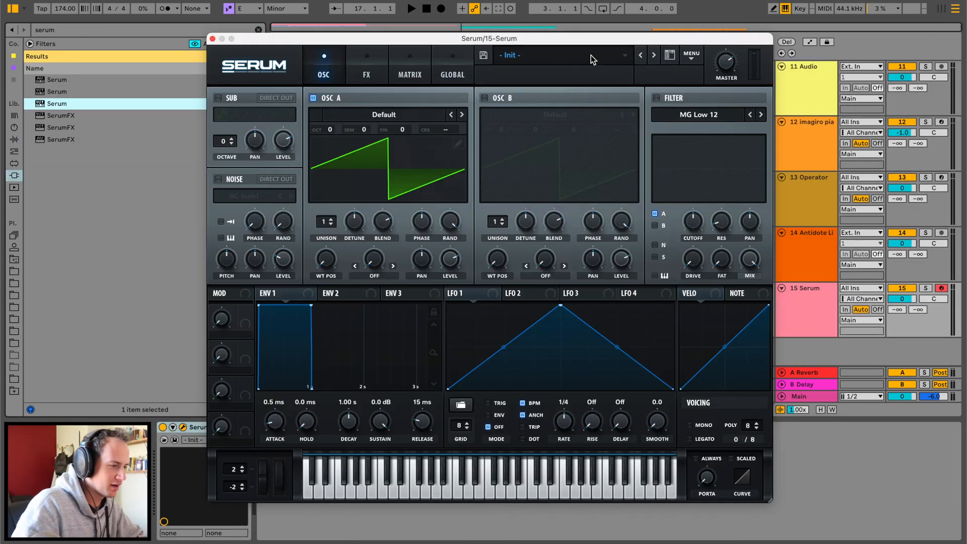
pyautogui.click(591, 55)
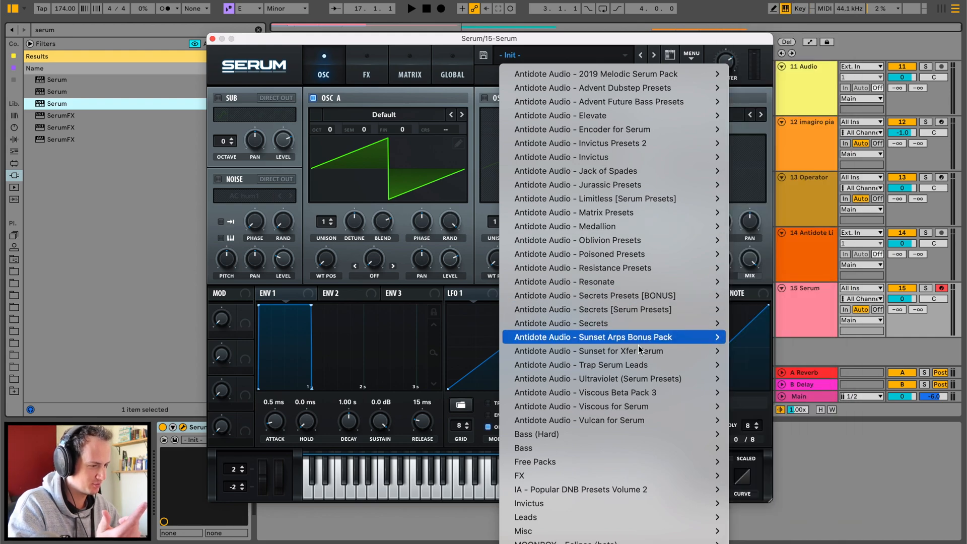
pyautogui.moveTo(620, 351)
pyautogui.scroll(-10, 775, 363)
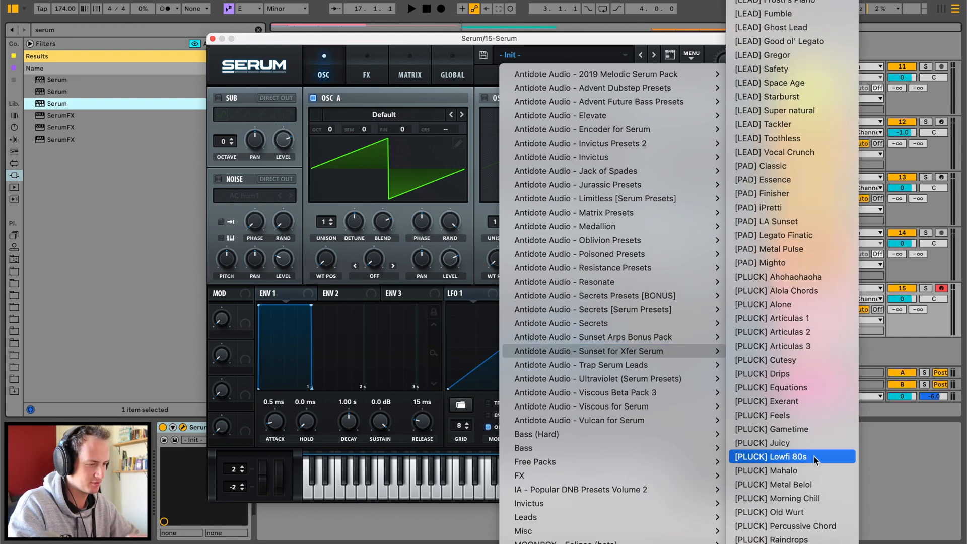
pyautogui.click(770, 453)
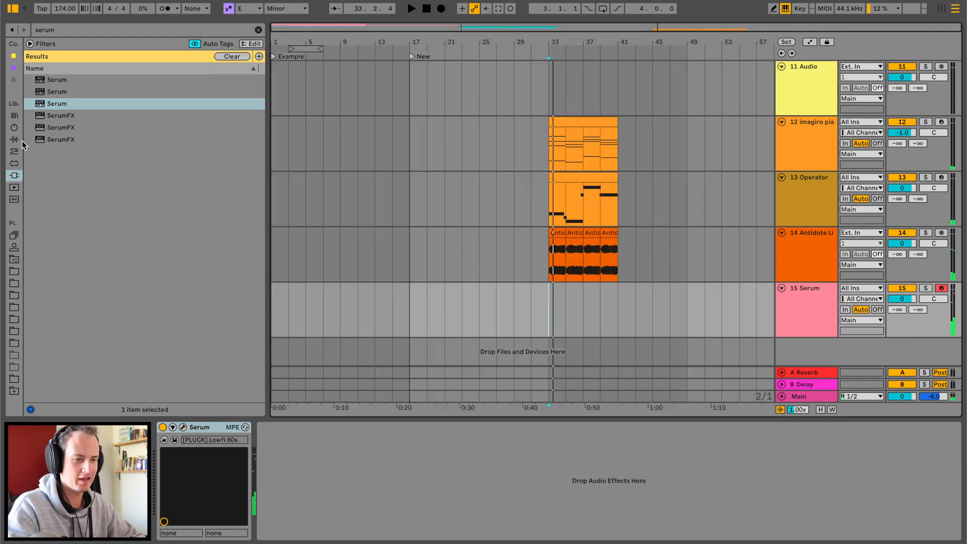
# Clear the browser search, return to the audio effects and add an EQ Eight to the Serum track's device chain
pyautogui.click(20, 140)
pyautogui.click(258, 29)
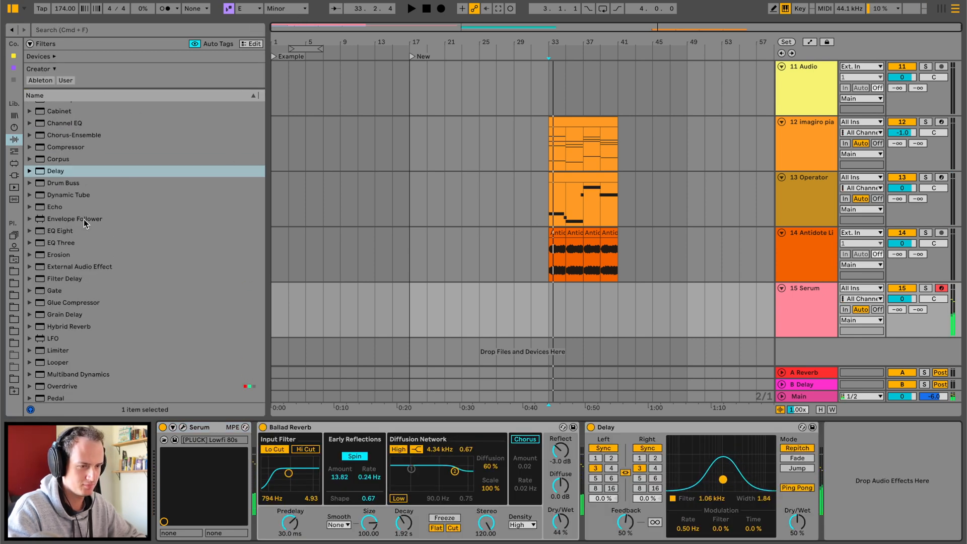
pyautogui.moveTo(70, 230); pyautogui.dragTo(399, 488)
pyautogui.click(307, 541)
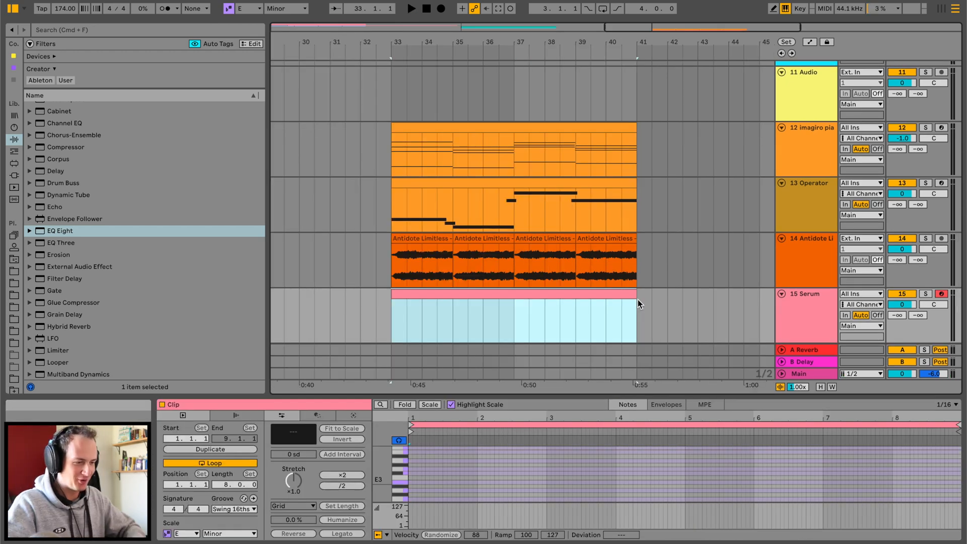
# Open the piano and Serum MIDI clips together in one enlarged note editor
pyautogui.click(533, 151)
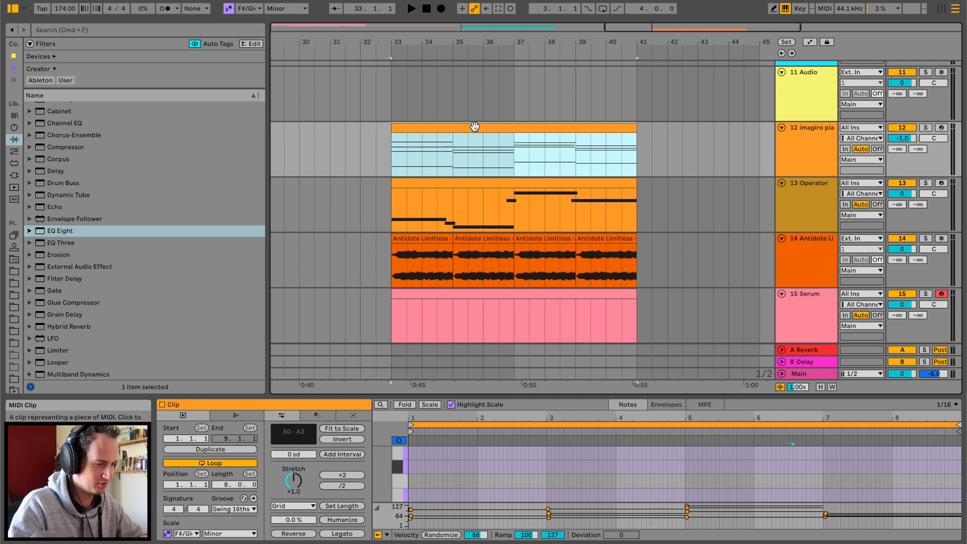
pyautogui.keyDown('super'); pyautogui.click(493, 295); pyautogui.keyUp('super')
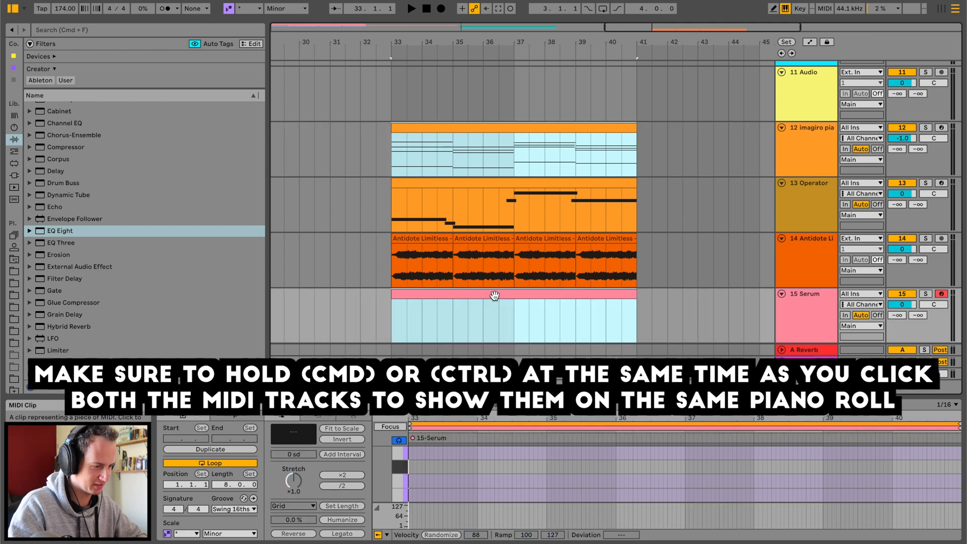
pyautogui.moveTo(544, 396); pyautogui.dragTo(544, 61)
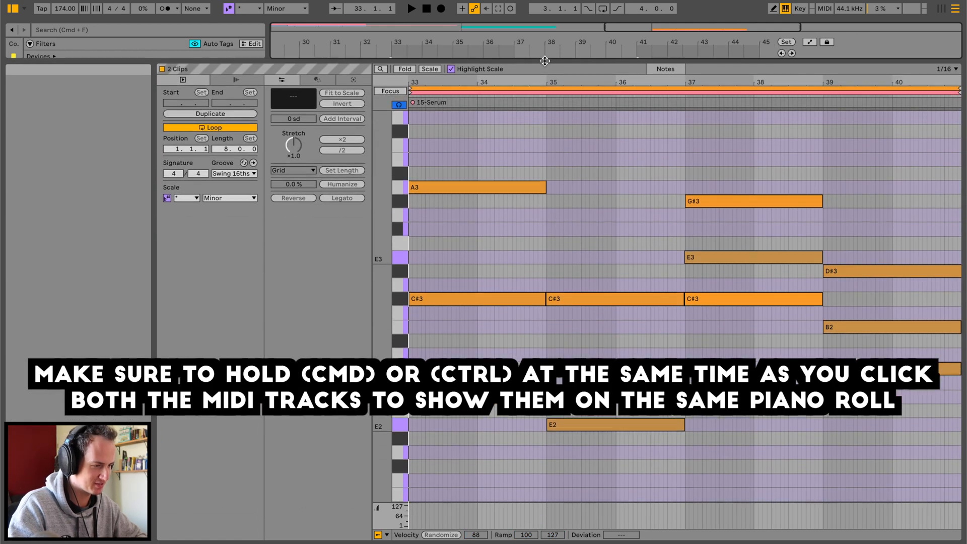
# Draw a Serum note just under one bar long and place it on A3 at the start of bar 33
pyautogui.doubleClick(484, 132)
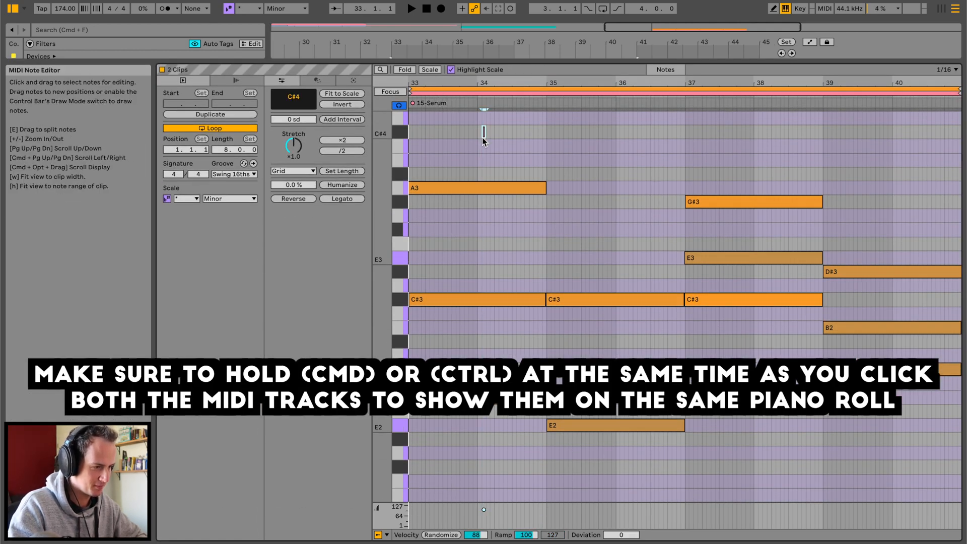
pyautogui.moveTo(484, 132); pyautogui.dragTo(543, 132)
pyautogui.press('Left')
pyautogui.press('Left')
pyautogui.press('Left')
pyautogui.press('Left')
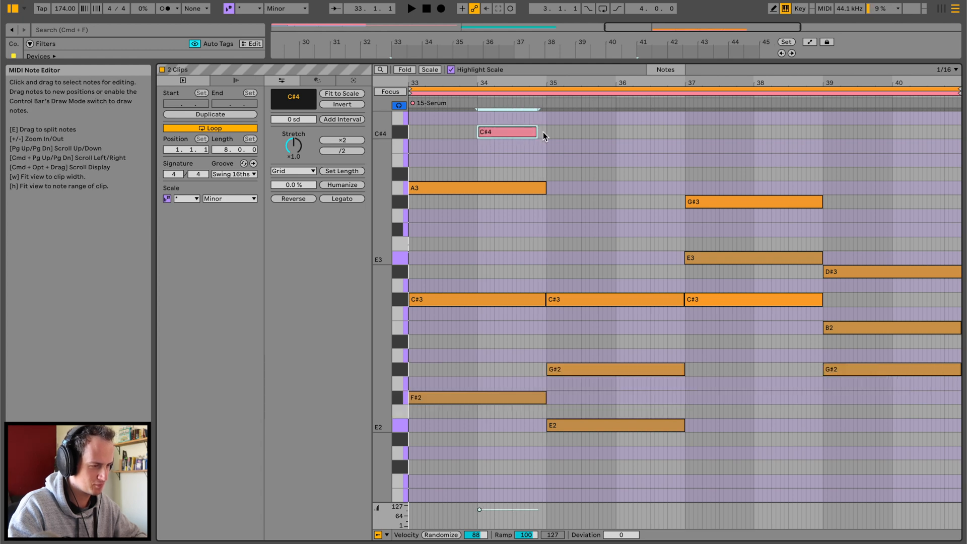
pyautogui.press('Down')
pyautogui.press('Down')
pyautogui.press('Down')
pyautogui.press('Down')
pyautogui.press('Left')
pyautogui.press('Left')
pyautogui.press('Left')
pyautogui.press('Left')
pyautogui.press('Left')
pyautogui.press('Left')
pyautogui.press('Left')
pyautogui.press('Left')
pyautogui.press('Left')
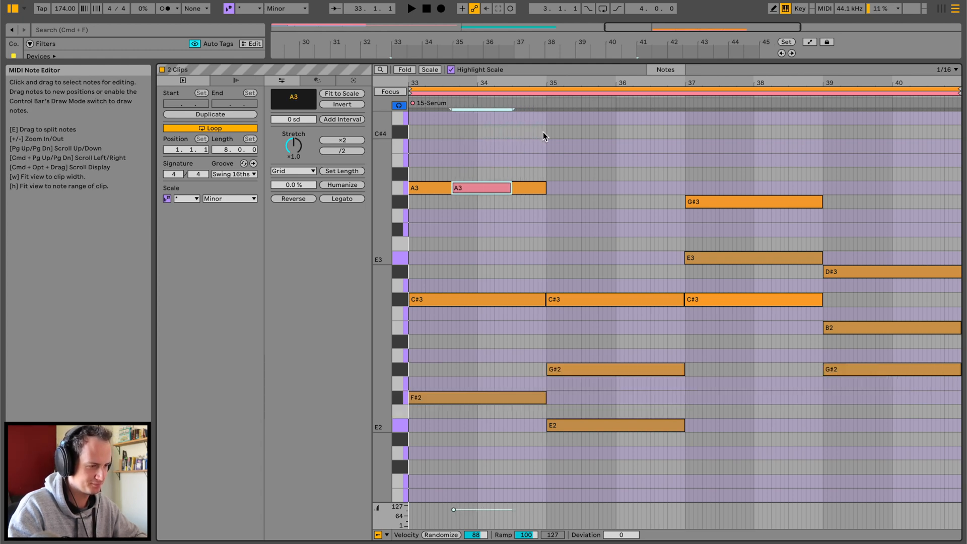
pyautogui.press('Left')
pyautogui.press('Left')
pyautogui.press('Left')
pyautogui.press('Left')
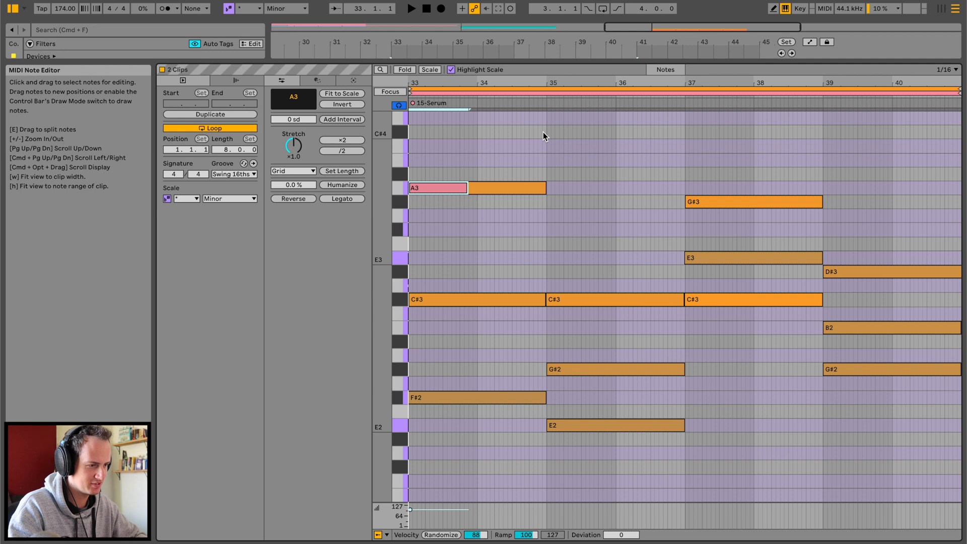
# Shorten the Serum note to about half a bar and lower it to F#3
pyautogui.moveTo(467, 187); pyautogui.dragTo(445, 189)
pyautogui.press('Down')
pyautogui.press('Down')
pyautogui.press('Down')
pyautogui.press('Down')
pyautogui.press('Down')
pyautogui.press('Down')
pyautogui.press('Down')
pyautogui.press('Down')
pyautogui.press('Down')
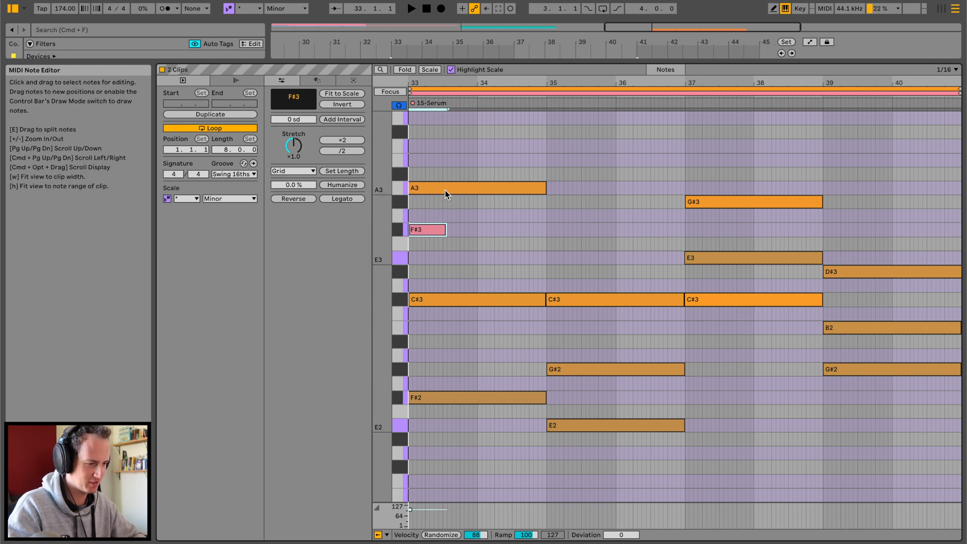
pyautogui.press('Up')
pyautogui.press('Up')
pyautogui.press('Up')
pyautogui.press('Up')
pyautogui.press('Up')
pyautogui.press('Up')
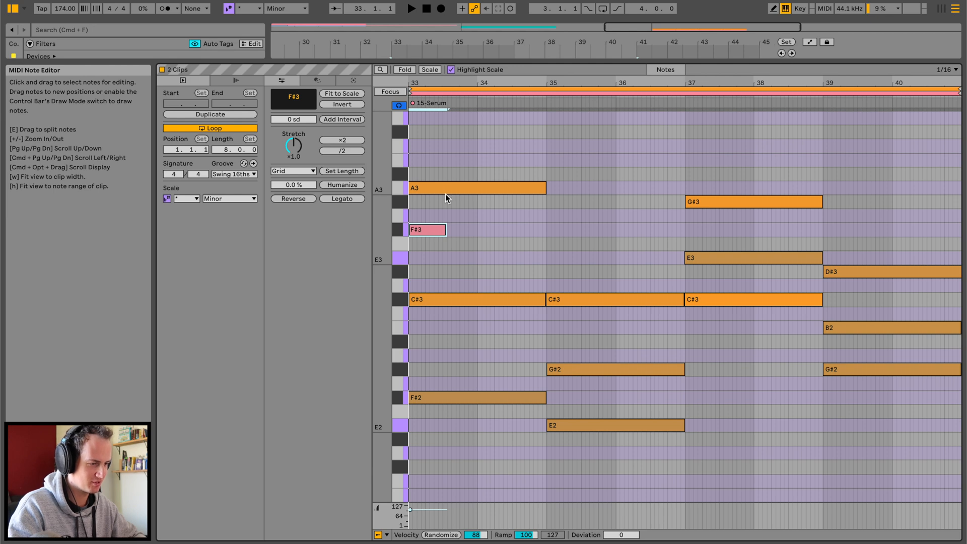
# Shorten the first F#3 to one beat and add an eighth-note F#3 on the second half of beat 33.2
pyautogui.press('space')
pyautogui.moveTo(445, 229); pyautogui.dragTo(436, 230)
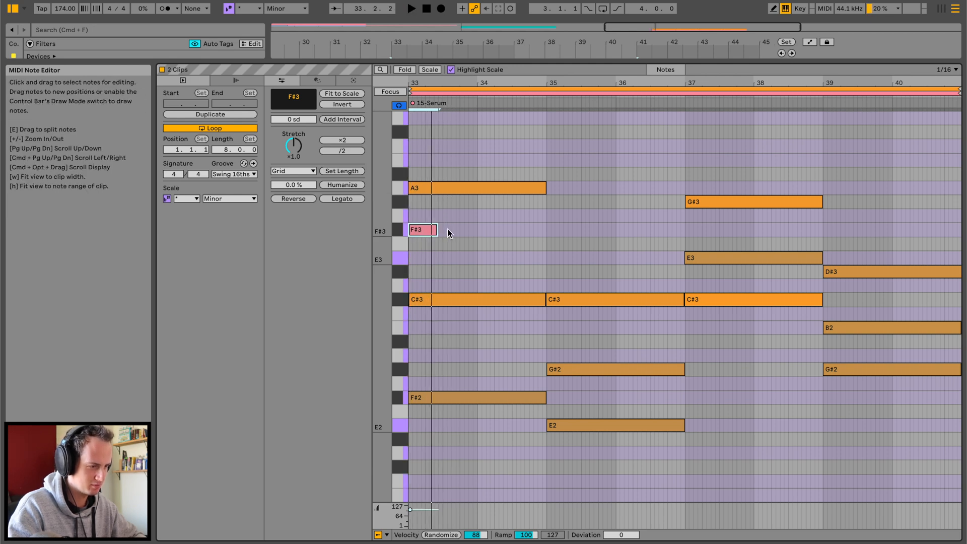
pyautogui.press('space')
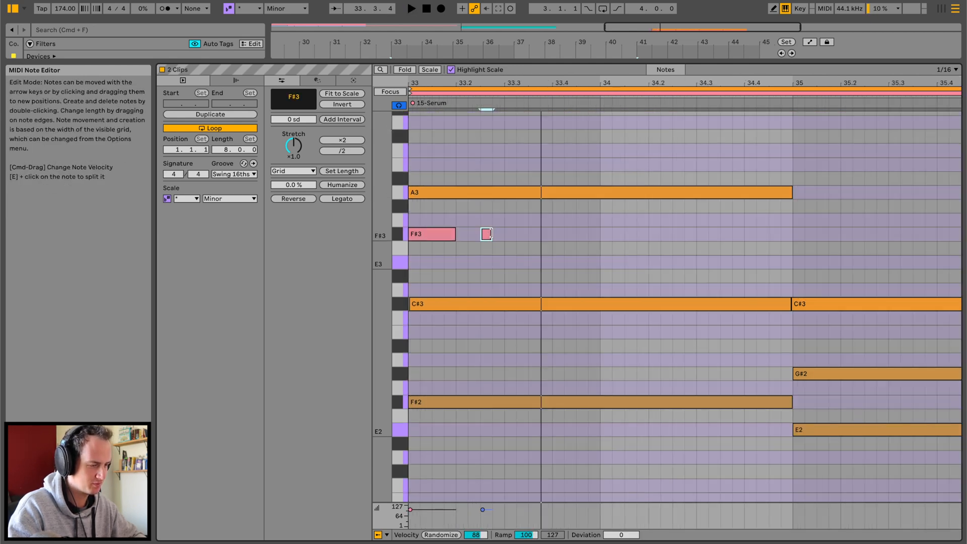
pyautogui.moveTo(491, 233); pyautogui.dragTo(501, 233)
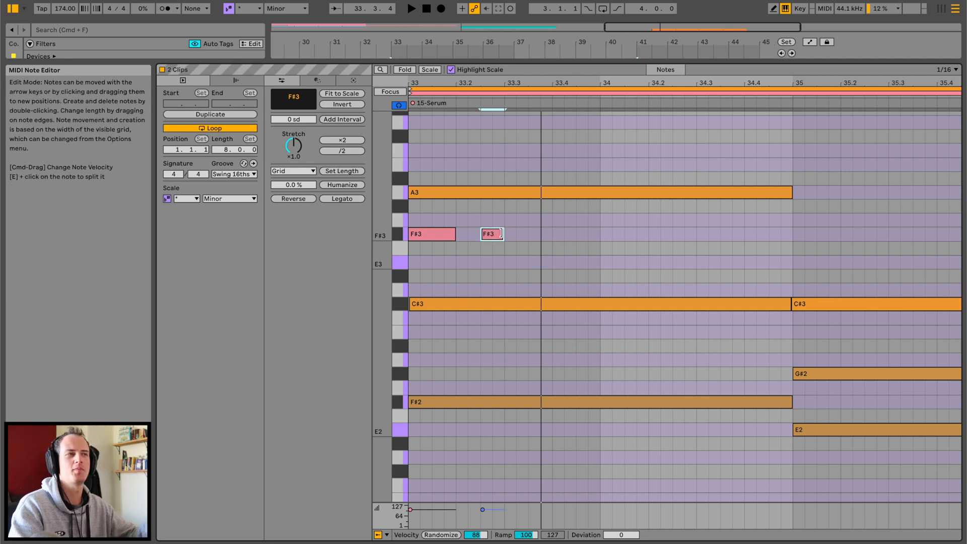
# Play the pattern and set the granulator track volume to -6.6 dB and the Serum track volume to 3.1 dB
pyautogui.press('space')
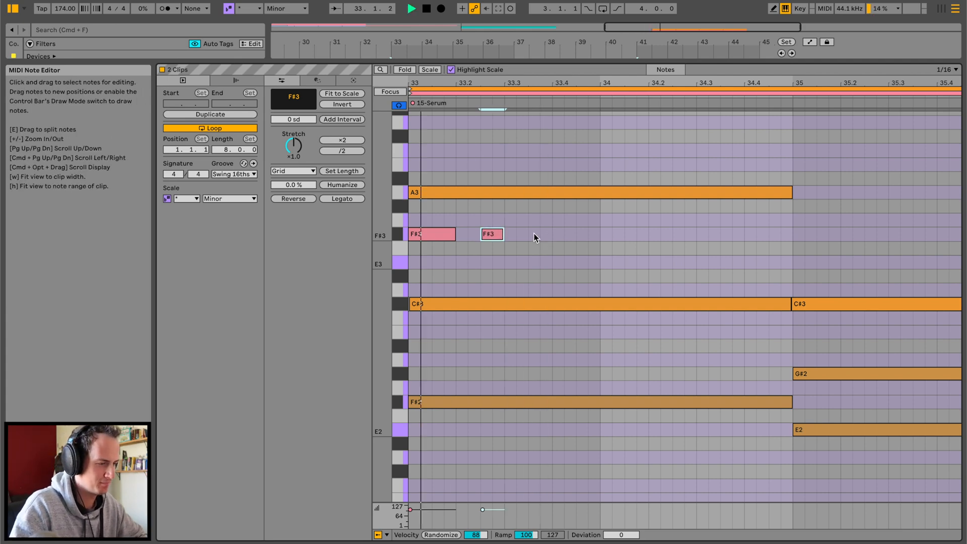
pyautogui.moveTo(560, 62); pyautogui.dragTo(549, 330)
pyautogui.scroll(-4, 685, 198)
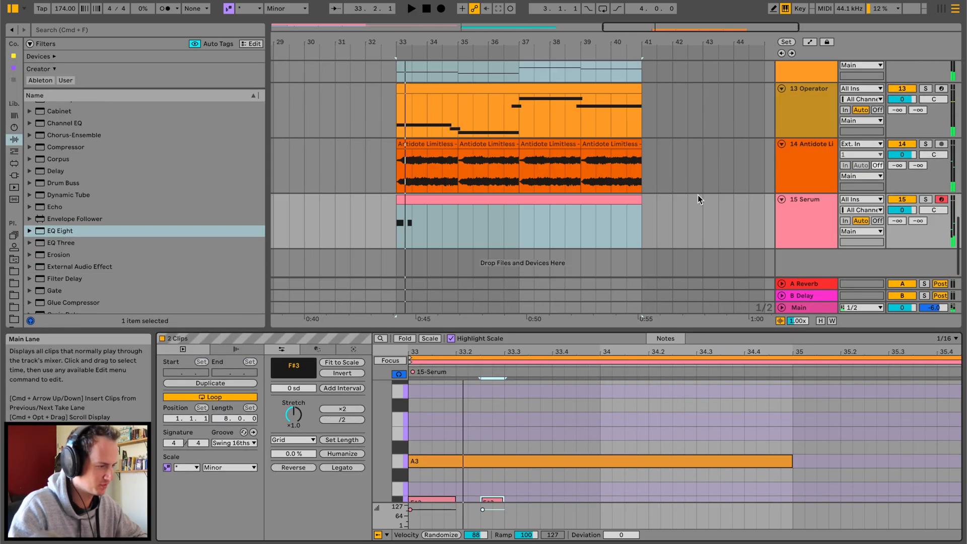
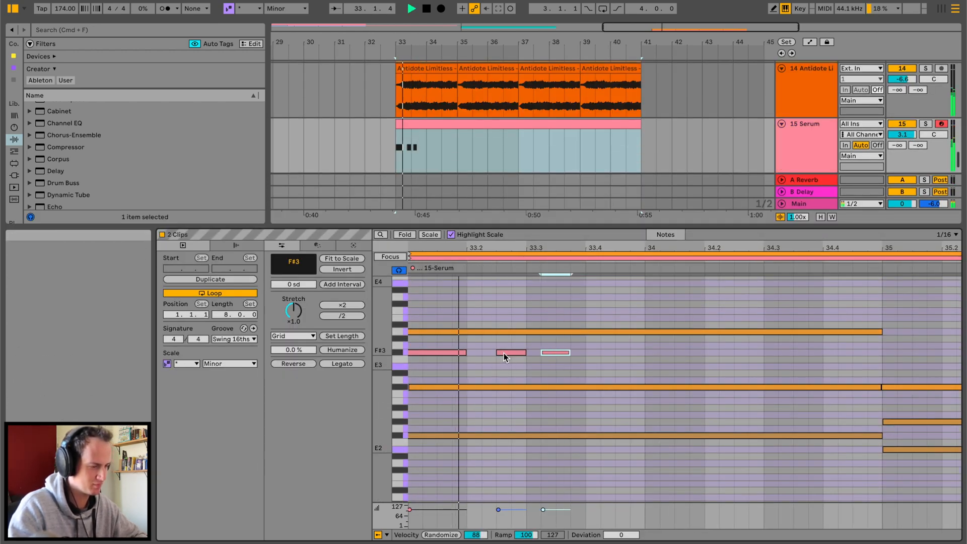
# Move the third F#3 to 33.4 and extend the pattern through bar 34, adding an eighth-note F#3 on the second half of beat 34.1
pyautogui.moveTo(644, 361); pyautogui.dragTo(412, 355)
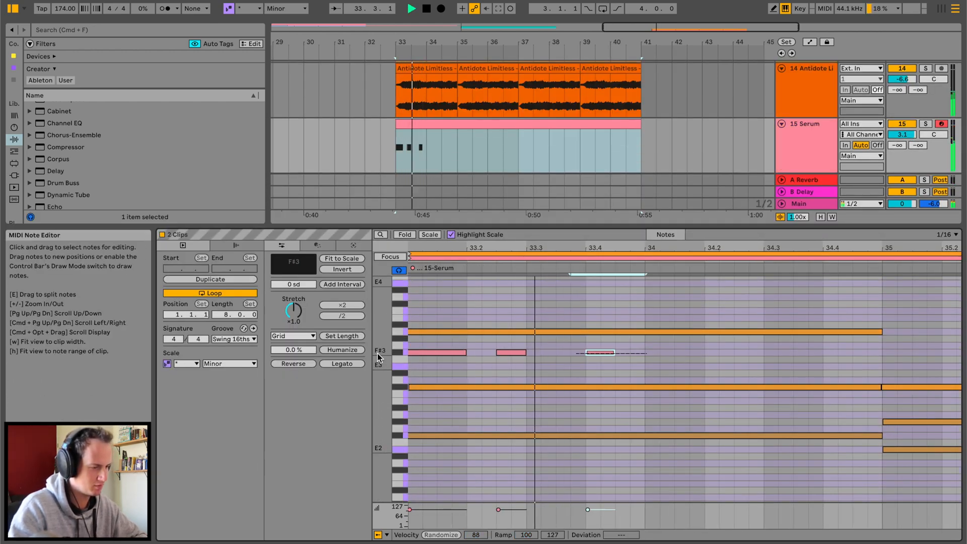
pyautogui.press('super+d')
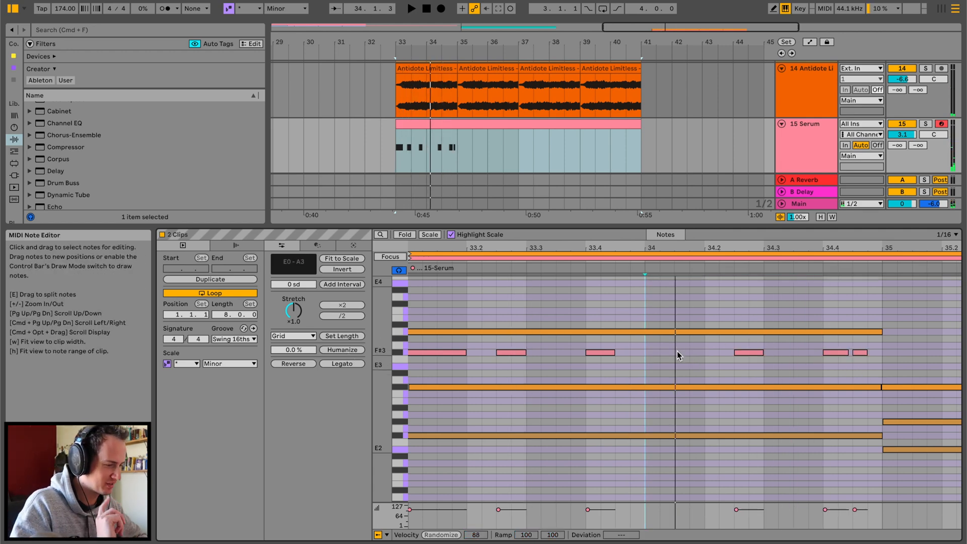
pyautogui.doubleClick(677, 351)
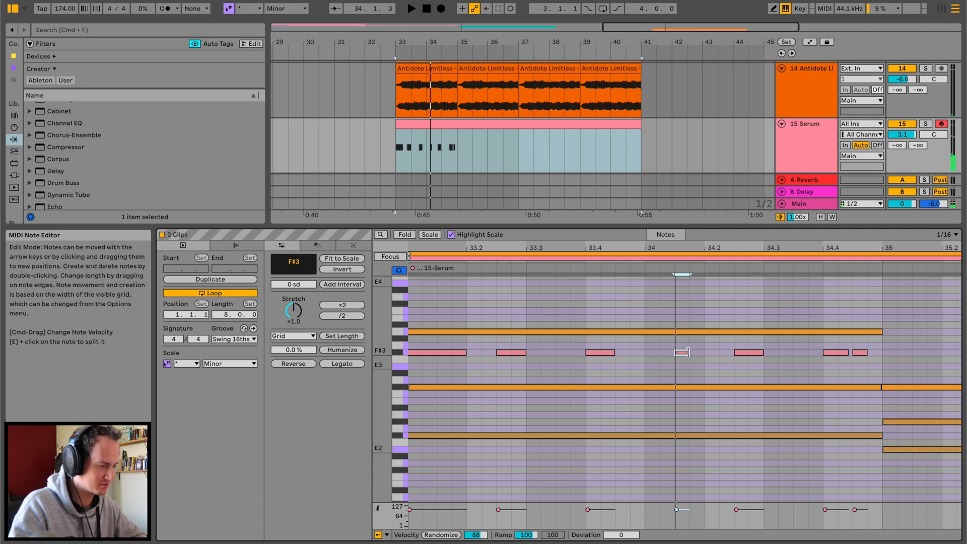
pyautogui.moveTo(688, 353); pyautogui.dragTo(700, 352)
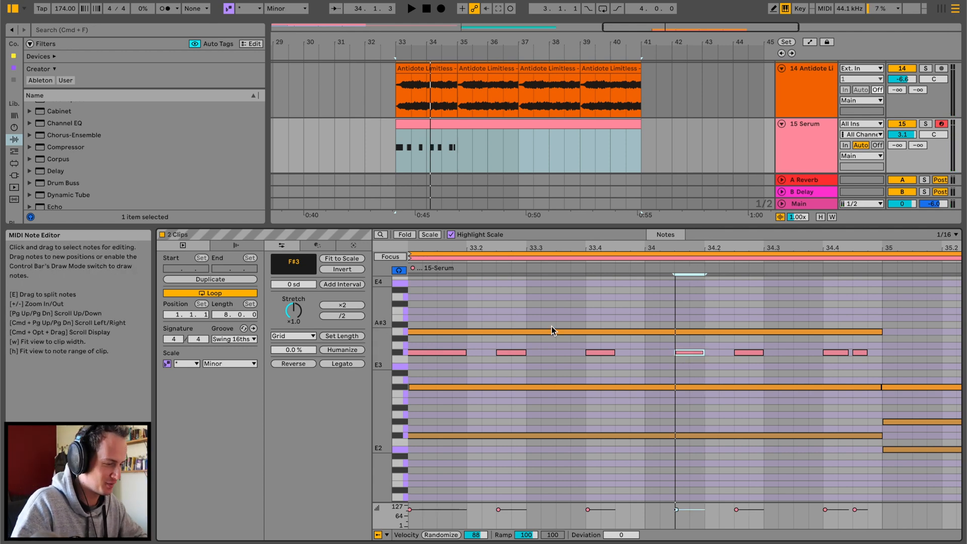
# Play the pattern, place the bar 34 F#3 notes on beats 34.2 and 34.3, and delete the one at 34.4
pyautogui.press('space')
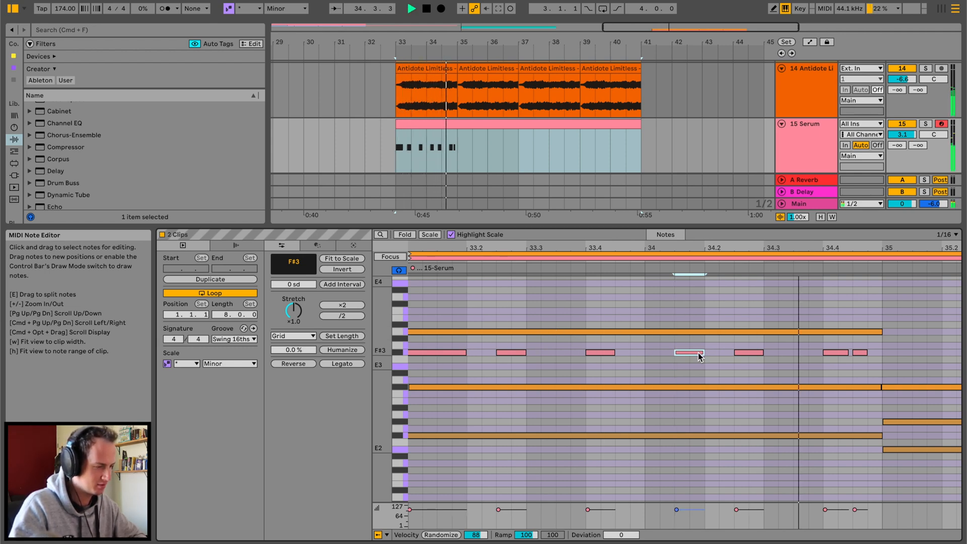
pyautogui.moveTo(690, 353); pyautogui.dragTo(778, 351)
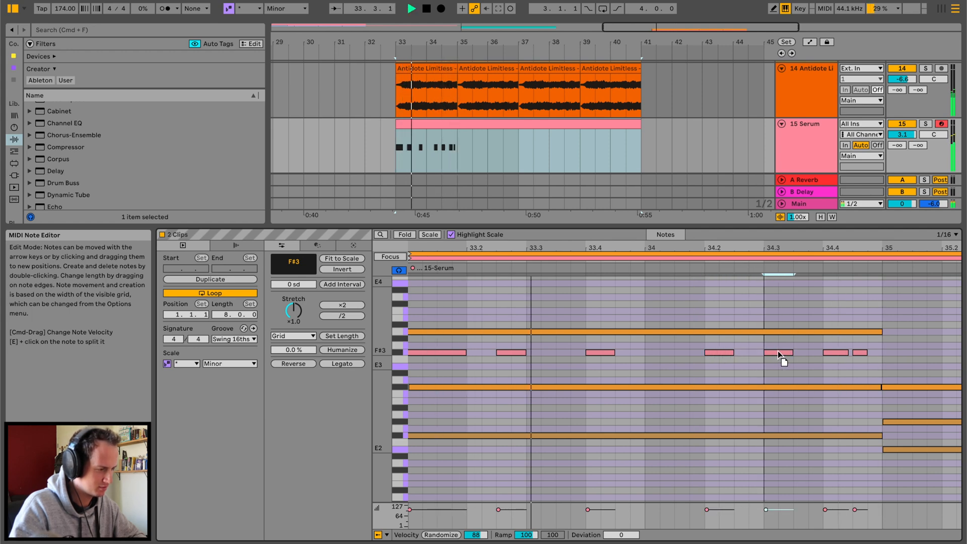
pyautogui.doubleClick(836, 351)
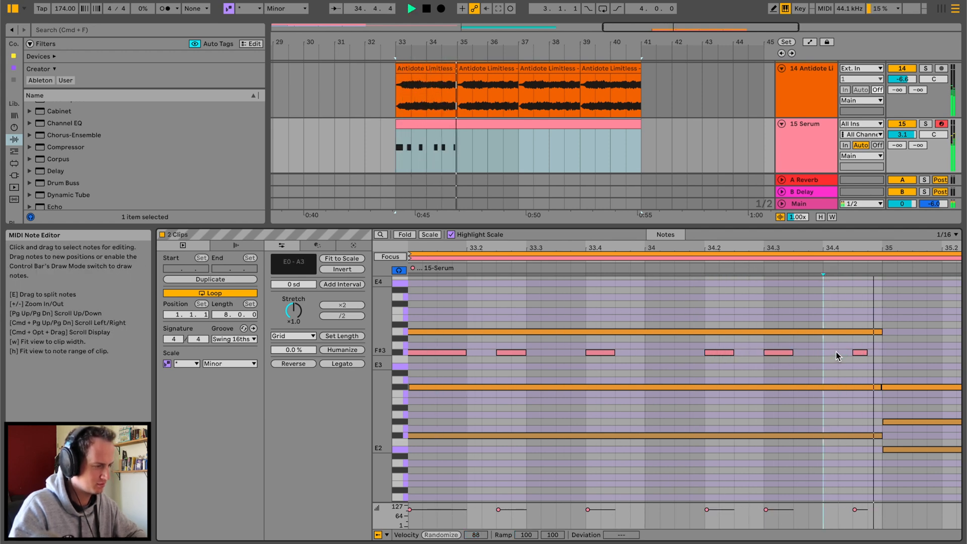
# Solo the Serum track and play it with the metronome turned on
pyautogui.click(926, 124)
pyautogui.press('space')
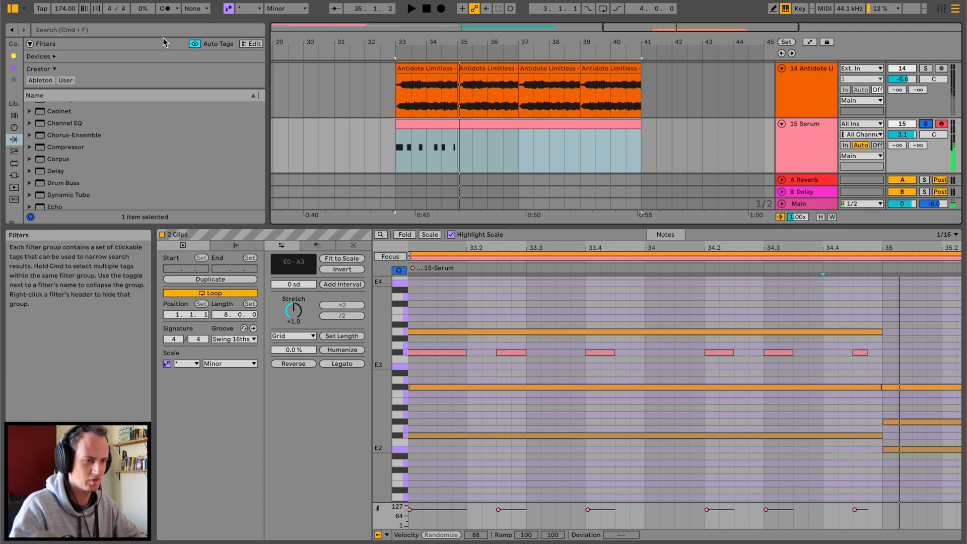
pyautogui.click(165, 9)
pyautogui.press('space')
# Open the Serum clip on its own and duplicate its two-bar F#3 pattern into the clip's third and fourth bars
pyautogui.click(431, 132)
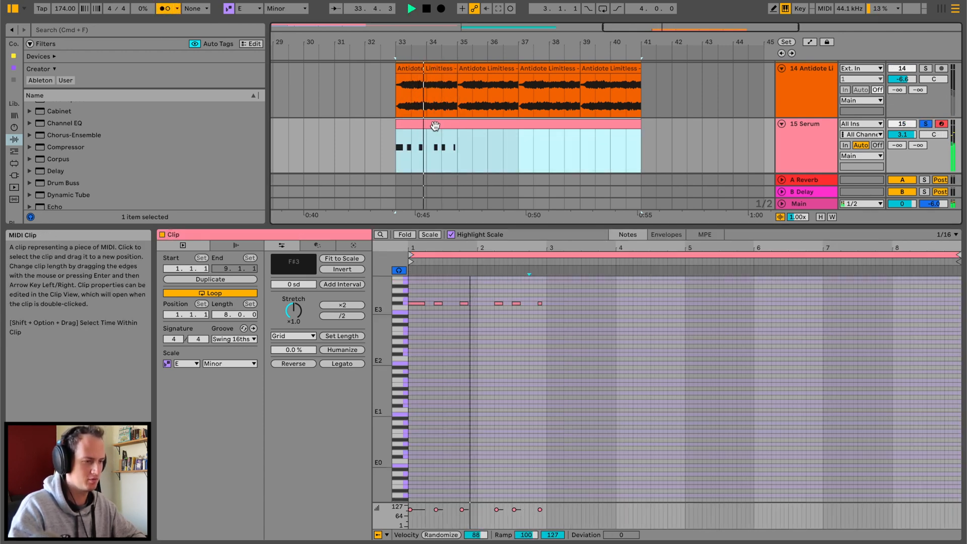
pyautogui.scroll(3, 459, 345)
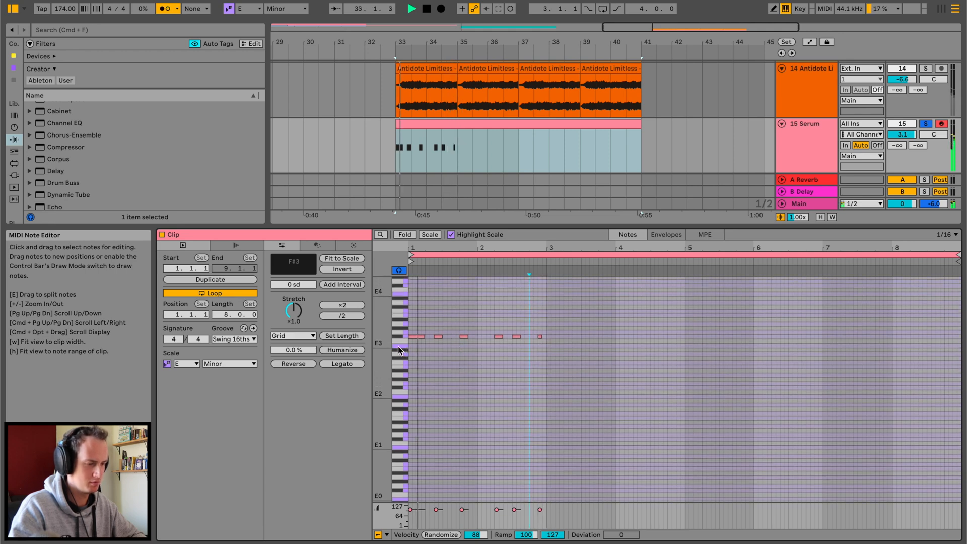
pyautogui.moveTo(387, 346); pyautogui.dragTo(385, 347)
pyautogui.scroll(4, 463, 373)
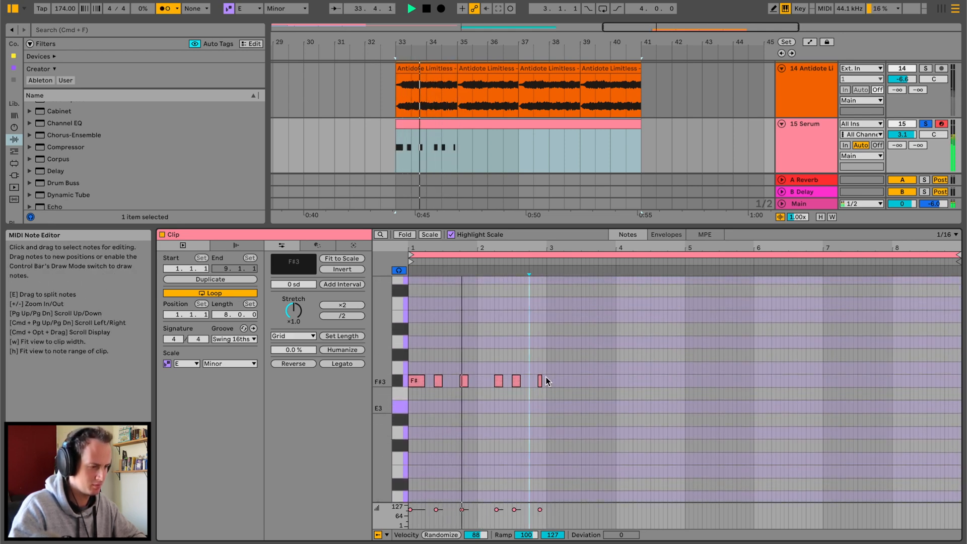
pyautogui.doubleClick(498, 381)
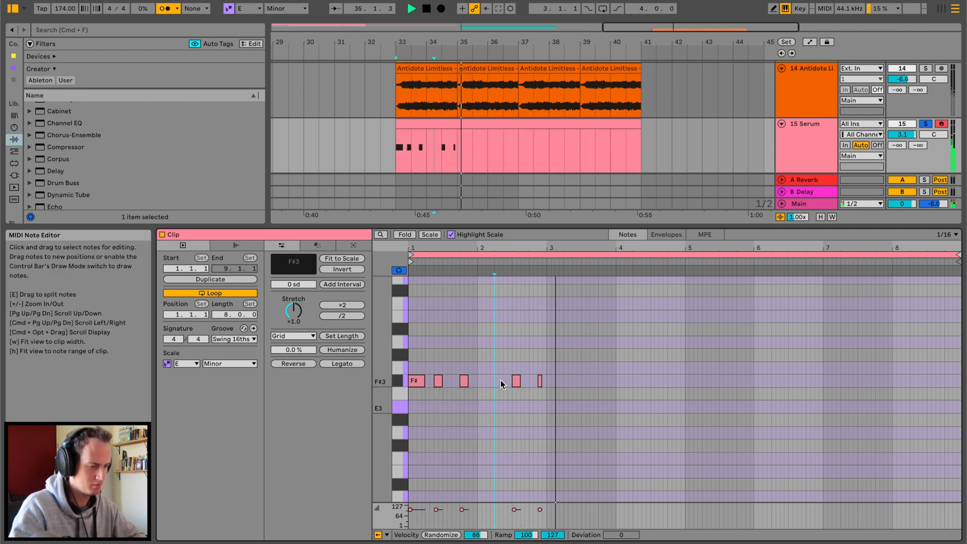
pyautogui.doubleClick(499, 381)
pyautogui.press('super+a')
pyautogui.press('super+d')
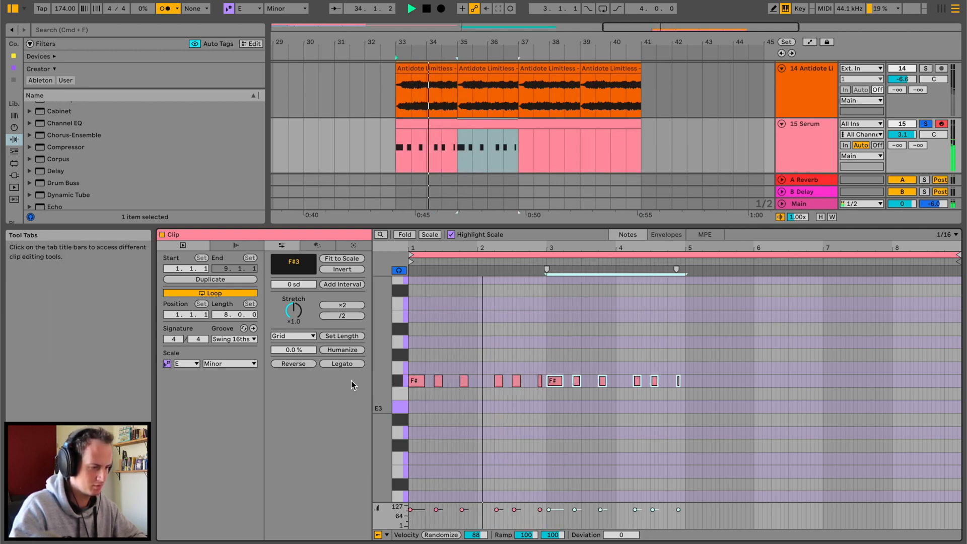
# Duplicate the two-bar F#3 pattern into bars 5–6 and 7–8 of the Serum clip, keeping every copy on F#3
pyautogui.press('Down')
pyautogui.press('Up')
pyautogui.press('Up')
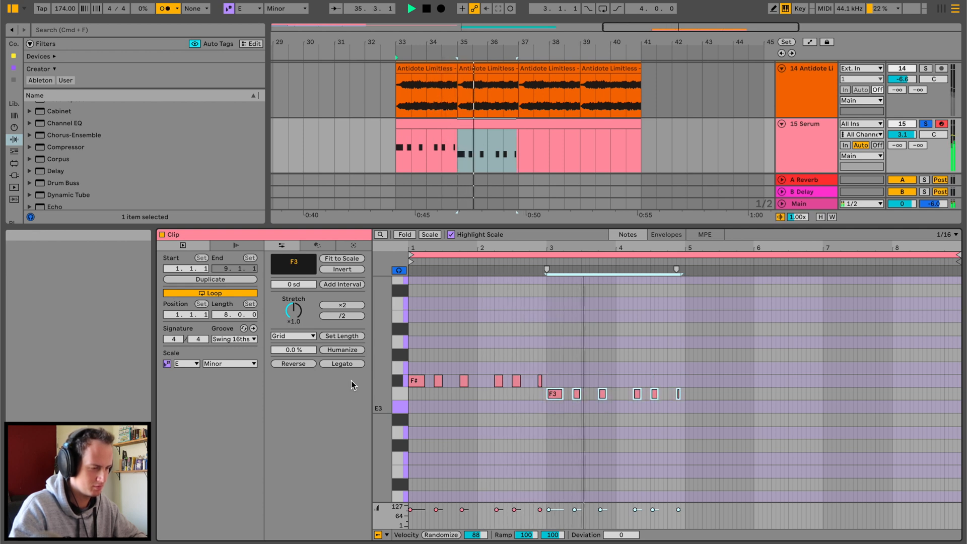
pyautogui.press('super+d')
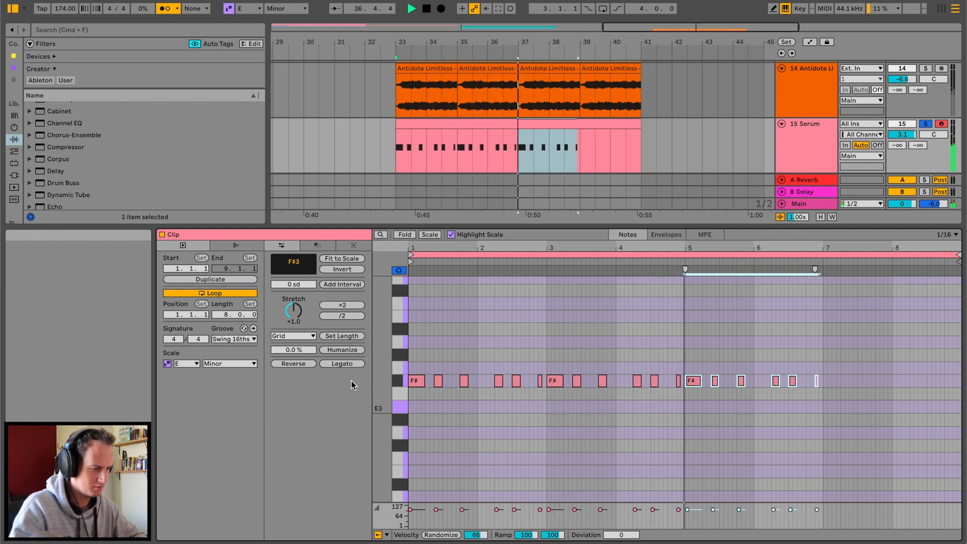
pyautogui.press('super+d')
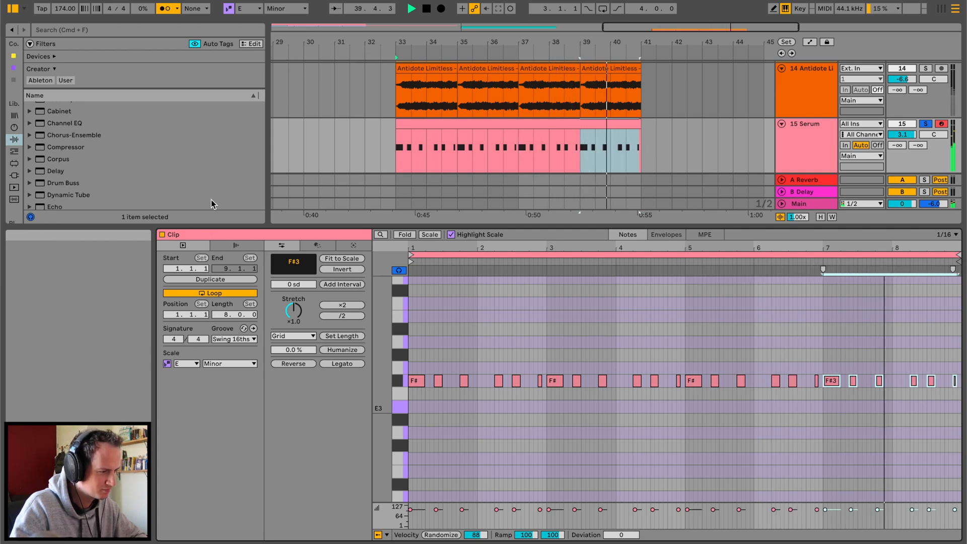
# Delete the F#3 notes in bars 3 and 4 of the Serum clip, except the last short one before bar 5
pyautogui.moveTo(367, 257); pyautogui.dragTo(365, 414)
pyautogui.moveTo(557, 298); pyautogui.dragTo(588, 337)
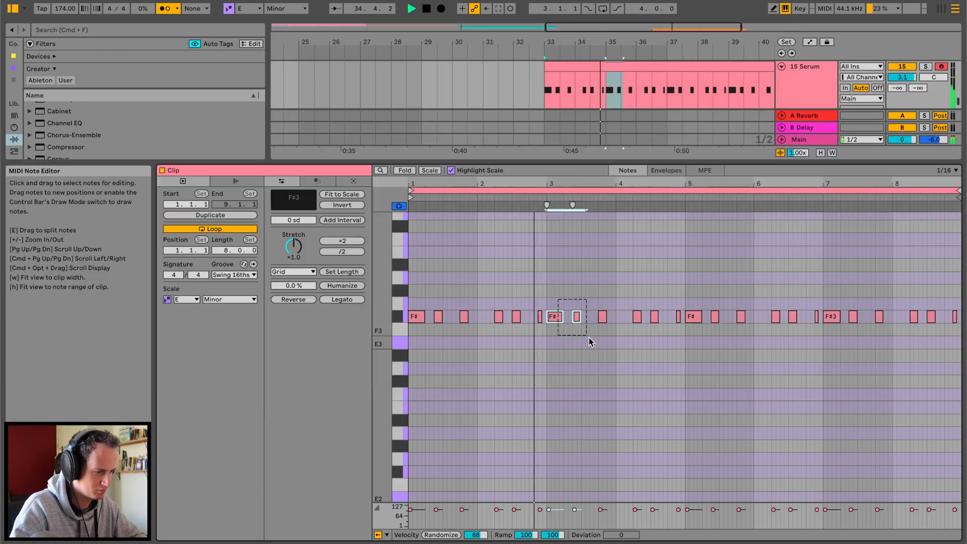
pyautogui.press('Delete')
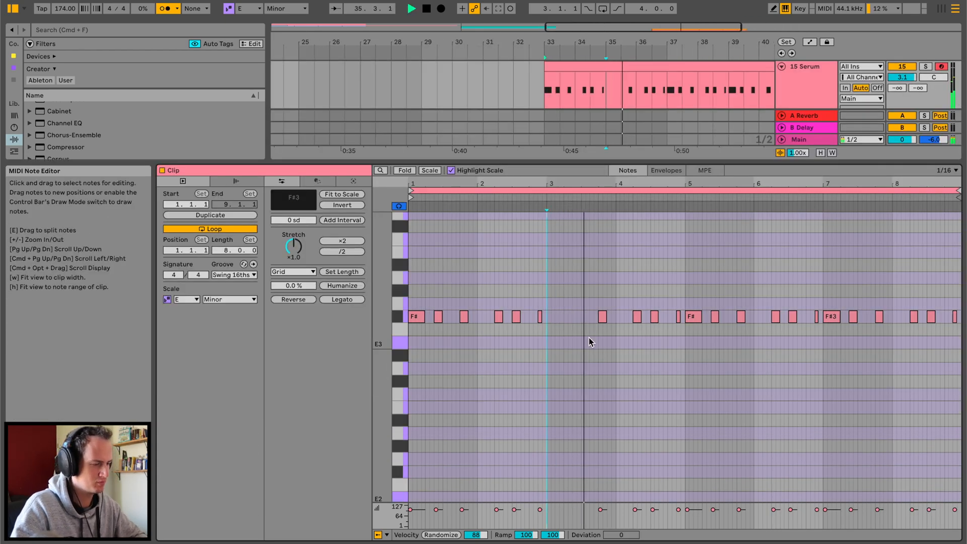
pyautogui.click(602, 316)
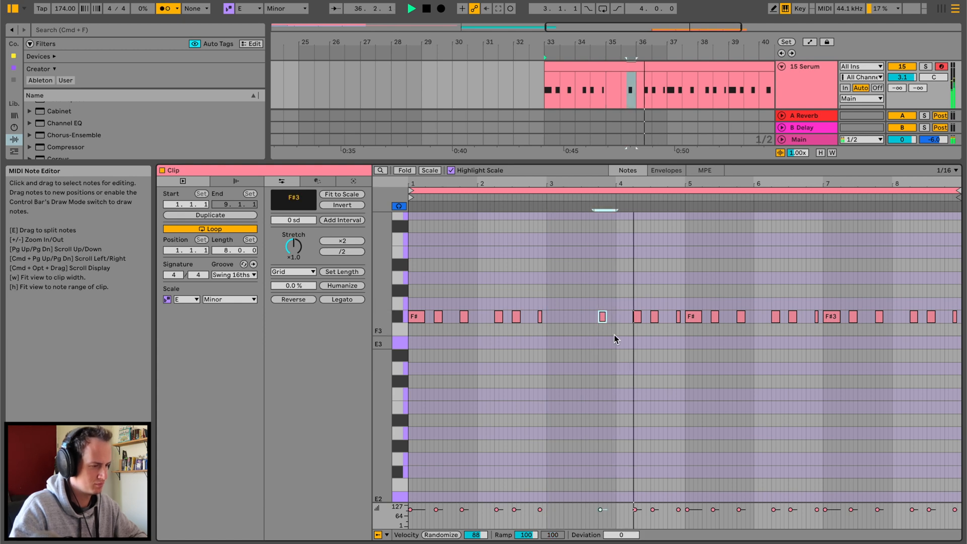
pyautogui.press('Delete')
pyautogui.moveTo(660, 303); pyautogui.dragTo(621, 333)
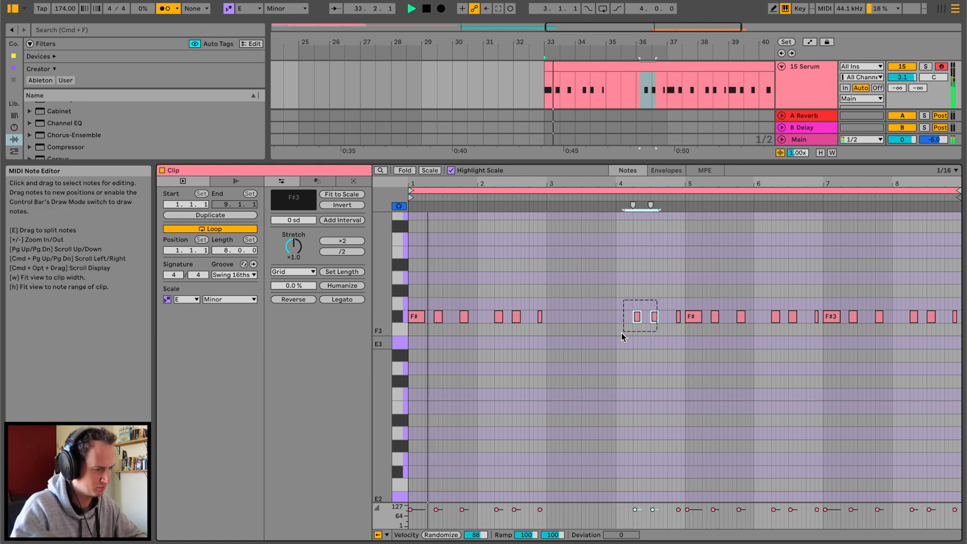
pyautogui.press('Delete')
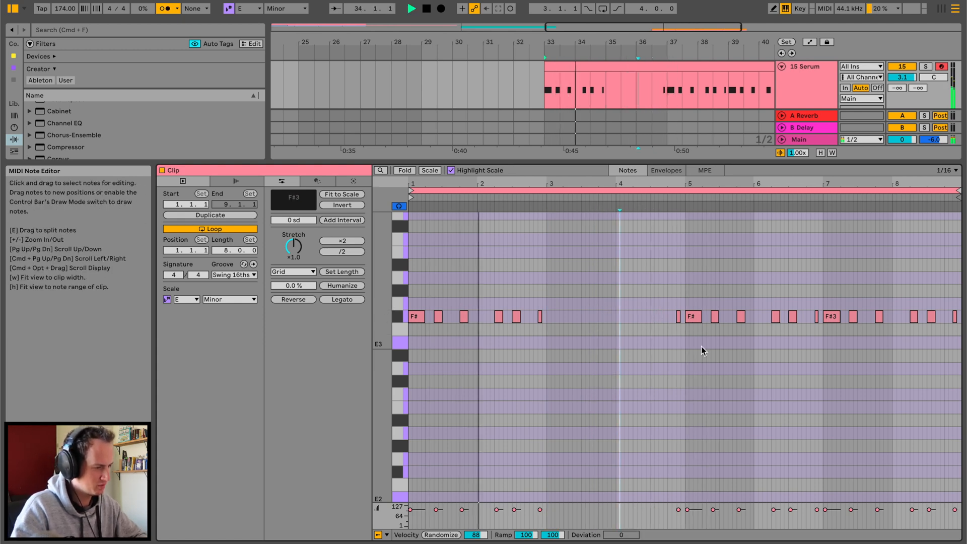
# Split the Serum clip at bar 37 and duplicate its first four bars over bars 37 to 40
pyautogui.click(668, 91)
pyautogui.press('super+e')
pyautogui.click(656, 67)
pyautogui.press('super+d')
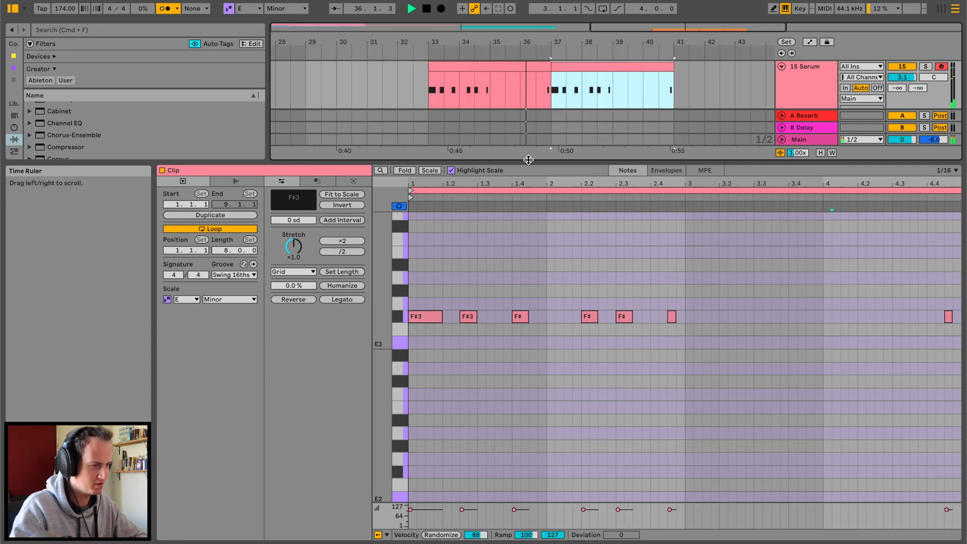
pyautogui.moveTo(530, 162); pyautogui.dragTo(524, 304)
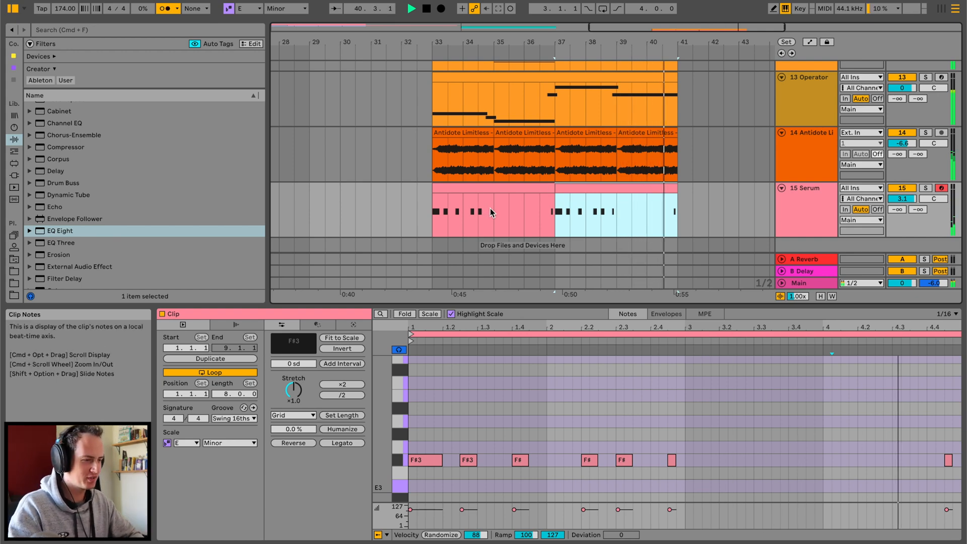
# Join the two Serum clips into one across bars 33 to 40 and open it together with the piano clip's notes
pyautogui.moveTo(491, 208); pyautogui.dragTo(553, 211)
pyautogui.press('space')
pyautogui.click(470, 190)
pyautogui.scroll(3, 506, 167)
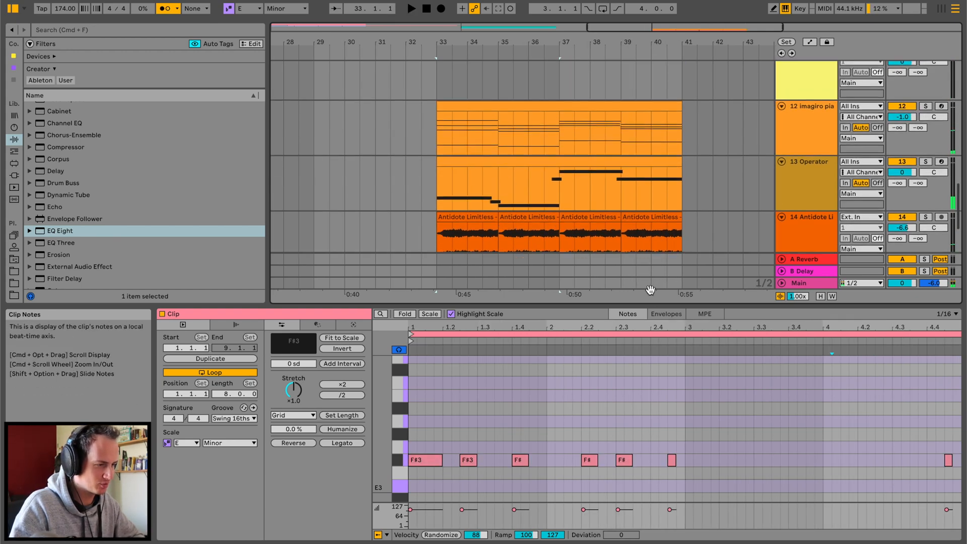
pyautogui.moveTo(655, 301); pyautogui.dragTo(652, 394)
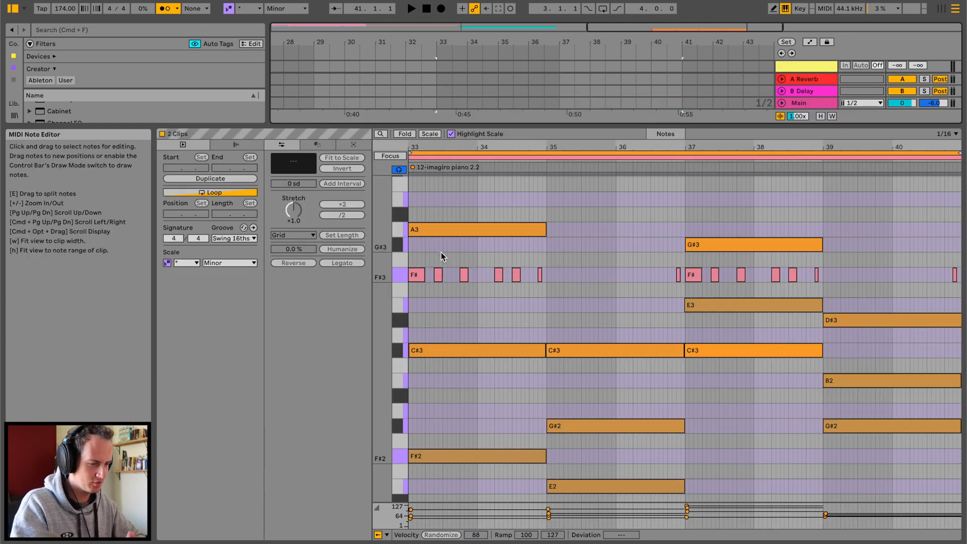
pyautogui.scroll(-1, 449, 288)
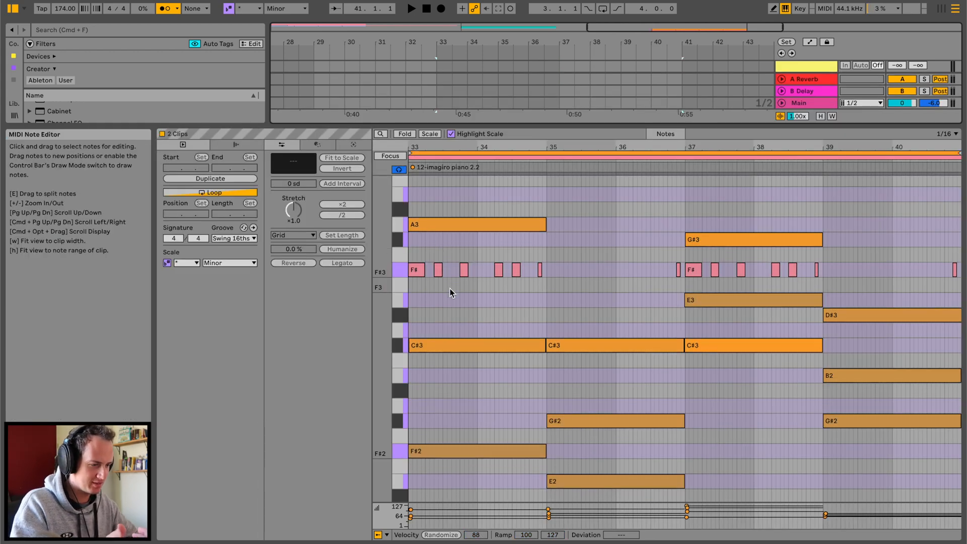
# Raise the second Serum note in bar 33 to A3 and try the third note at G#3 while auditioning the phrase
pyautogui.click(439, 252)
pyautogui.press('Up')
pyautogui.press('Up')
pyautogui.press('Up')
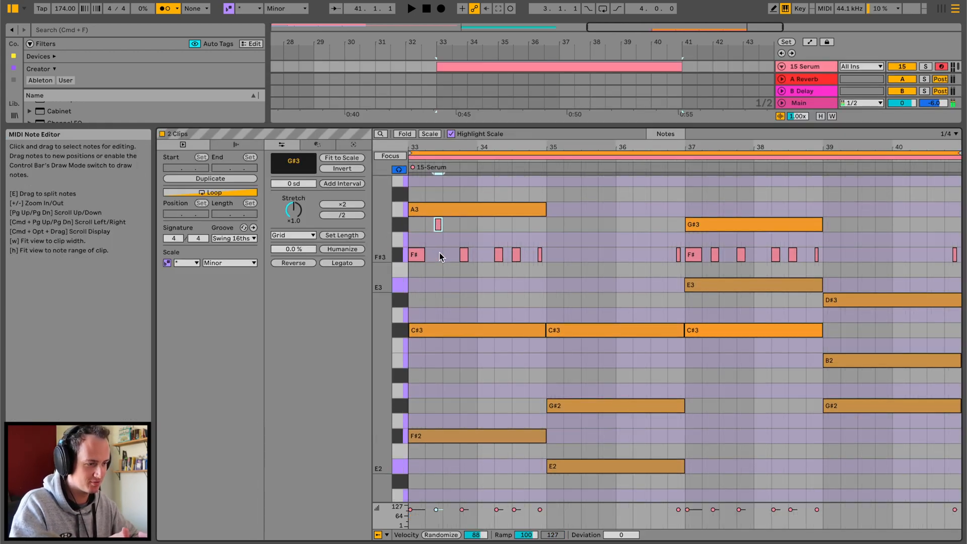
pyautogui.press('space')
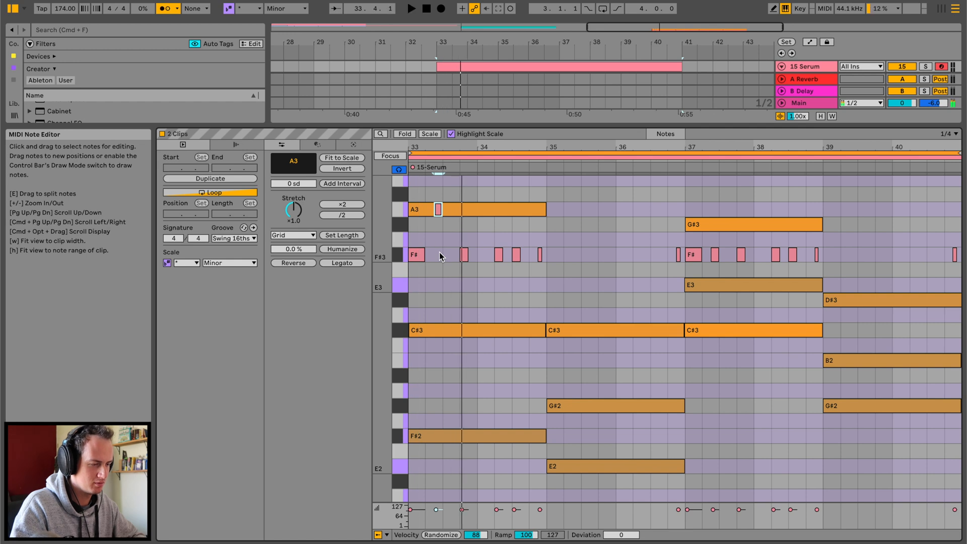
pyautogui.press('space')
pyautogui.press('space')
pyautogui.press('space')
pyautogui.click(464, 254)
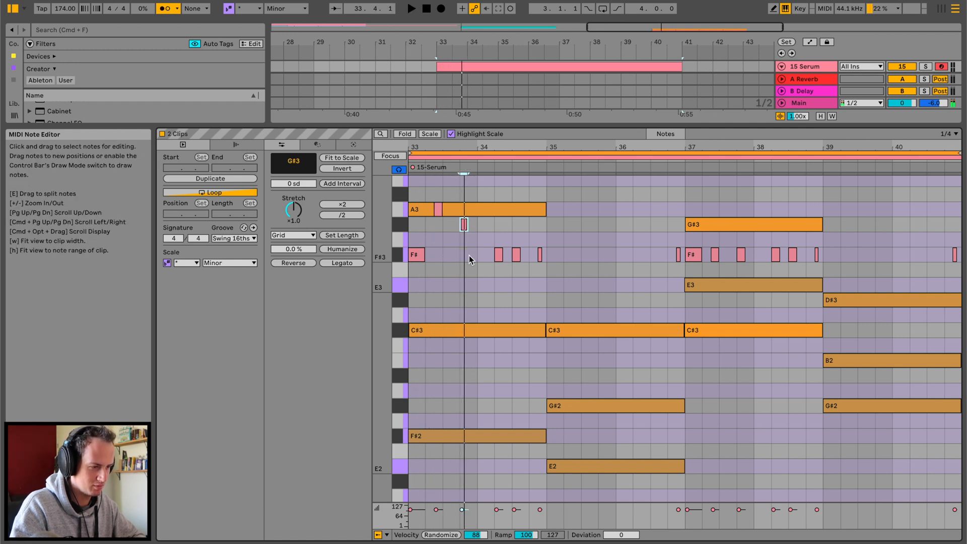
pyautogui.press('space')
# Raise the first Serum note in bar 34, trying it at C#4 and C4 during playback
pyautogui.click(499, 254)
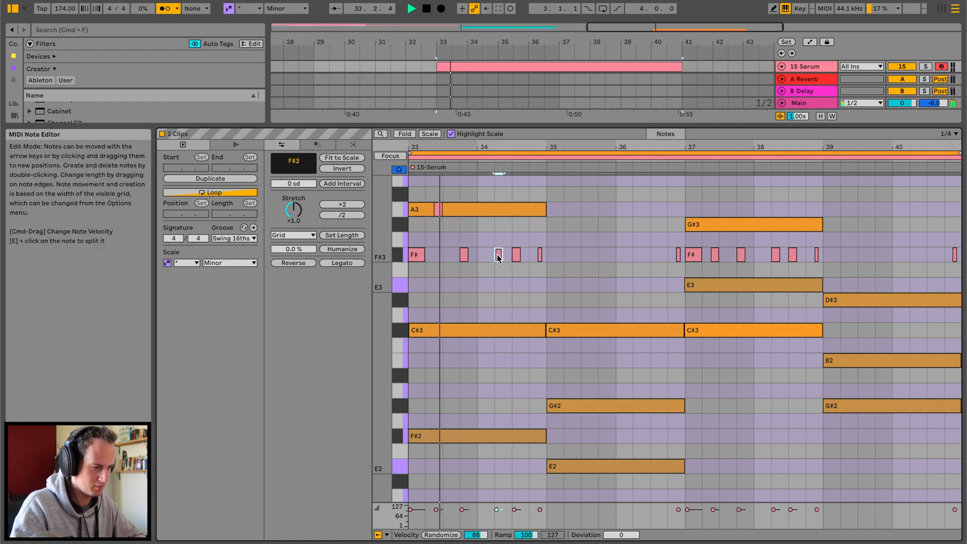
pyautogui.press('Up')
pyautogui.press('Up')
pyautogui.press('Up')
pyautogui.press('Up')
pyautogui.press('Up')
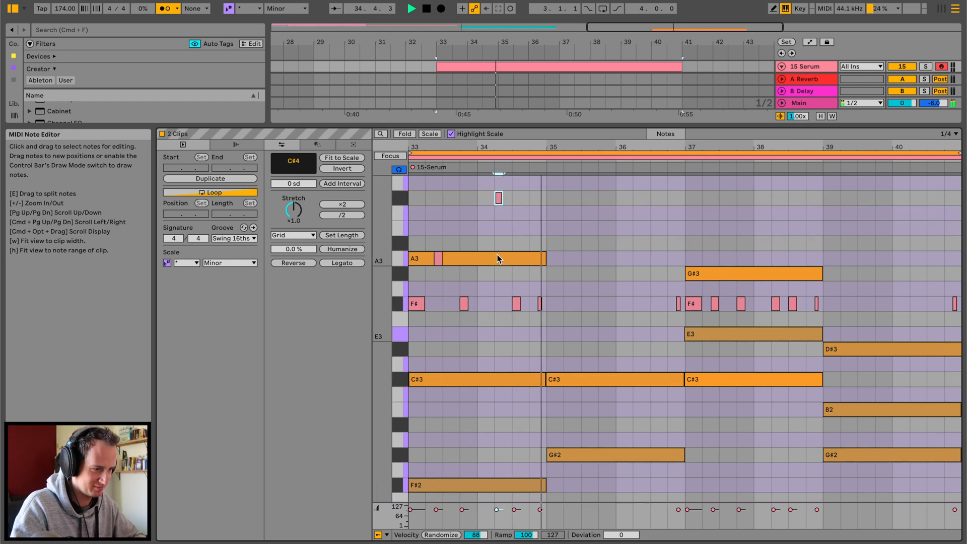
pyautogui.press('Down')
pyautogui.press('Down')
pyautogui.press('space')
# Set the scale root of both clips to F#/Gb and raise the first bar 34 Serum note to C#4
pyautogui.click(186, 262)
pyautogui.click(187, 329)
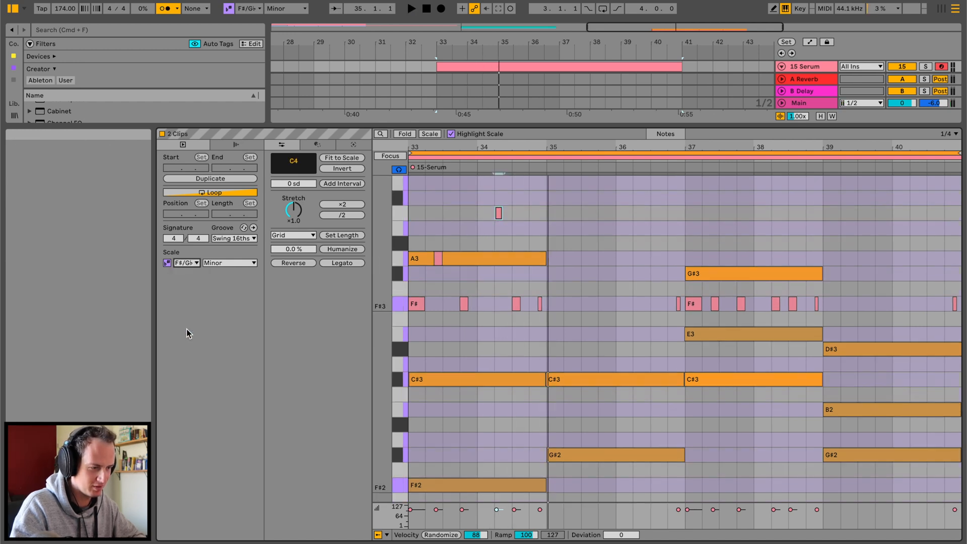
pyautogui.click(499, 214)
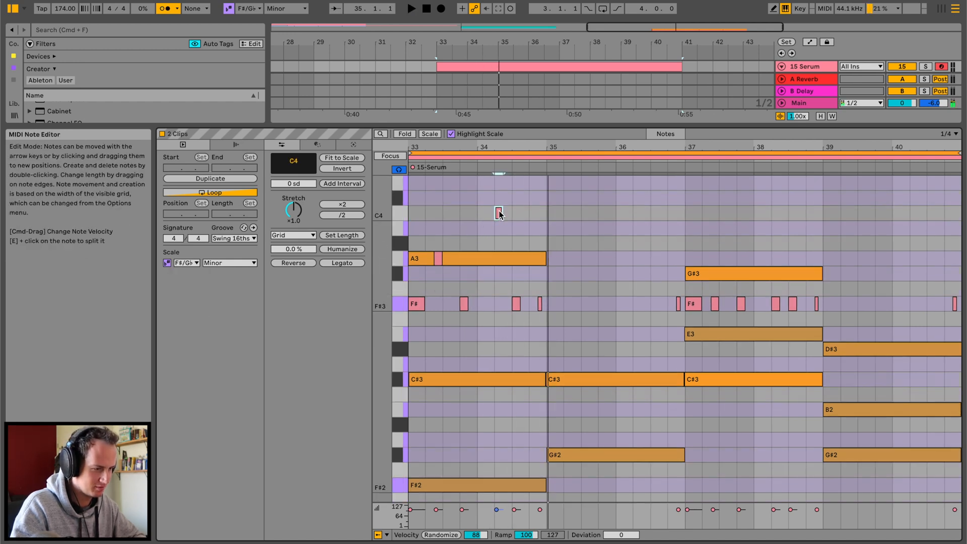
pyautogui.press('Up')
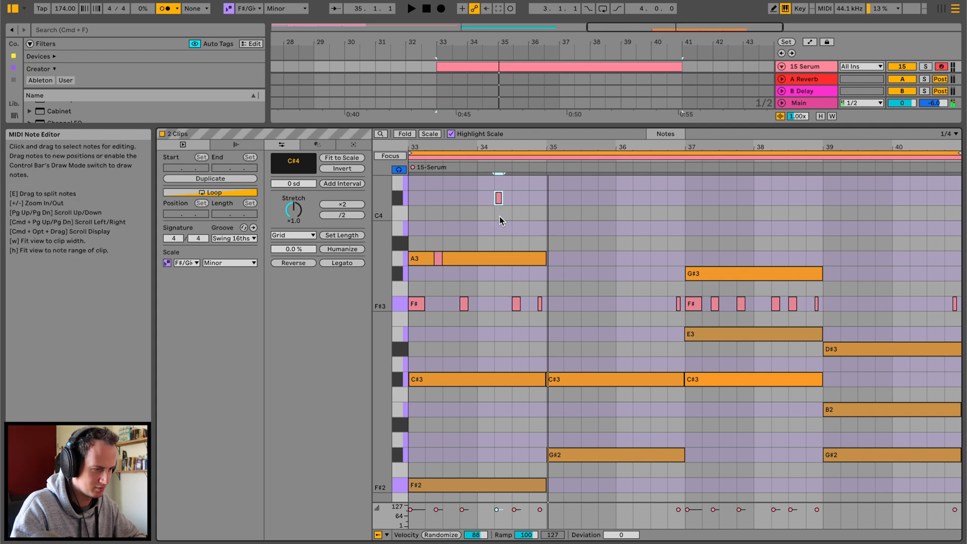
pyautogui.press('space')
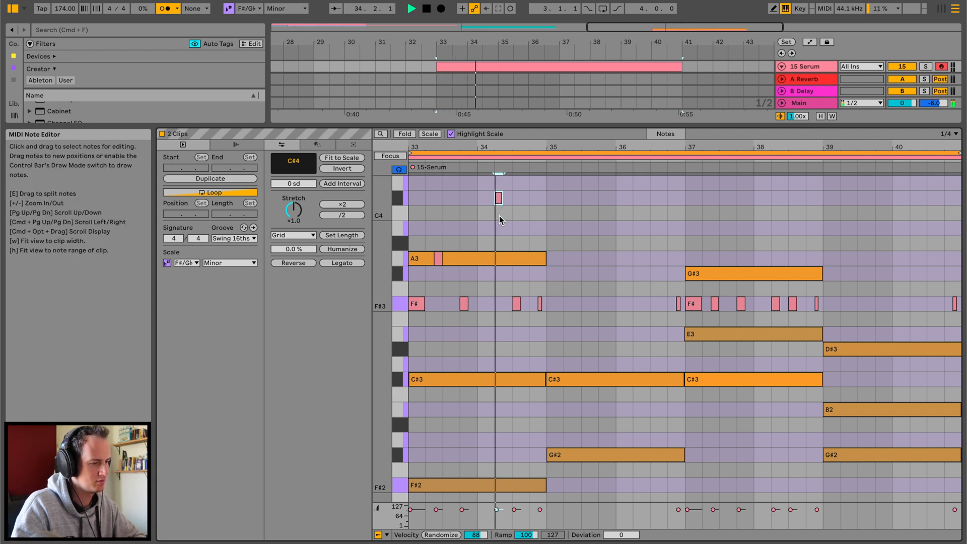
# Try the second Serum note in bar 34 at B3 during playback and settle it on C#3
pyautogui.moveTo(518, 305); pyautogui.dragTo(518, 261)
pyautogui.press('Up')
pyautogui.press('Up')
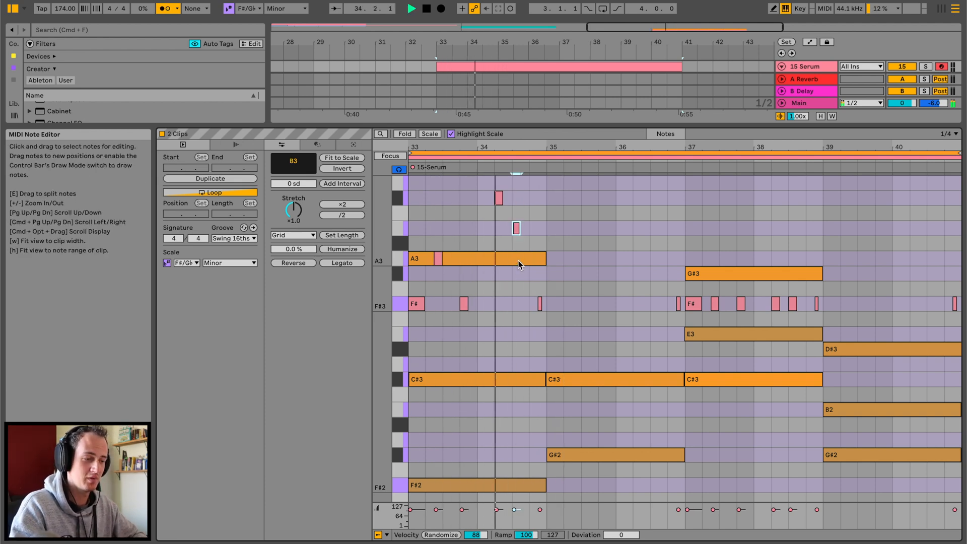
pyautogui.press('Down')
pyautogui.press('Down')
pyautogui.press('Down')
pyautogui.press('Down')
pyautogui.press('Down')
pyautogui.press('Down')
pyautogui.press('Down')
pyautogui.press('Down')
pyautogui.press('Down')
pyautogui.press('Down')
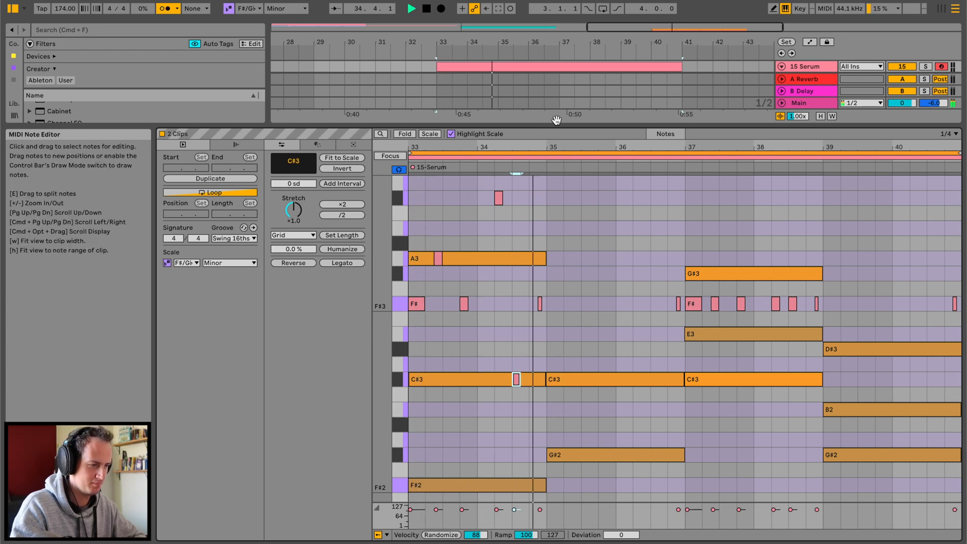
# Open the Serum clip on its own, solo the Serum track and play it
pyautogui.moveTo(557, 125); pyautogui.dragTo(556, 248)
pyautogui.press('space')
pyautogui.click(506, 118)
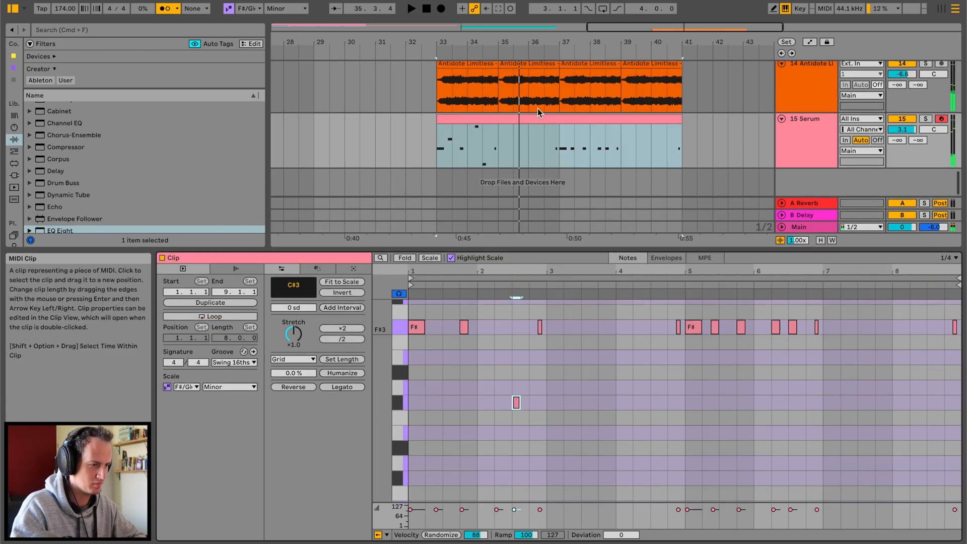
pyautogui.click(925, 119)
pyautogui.press('space')
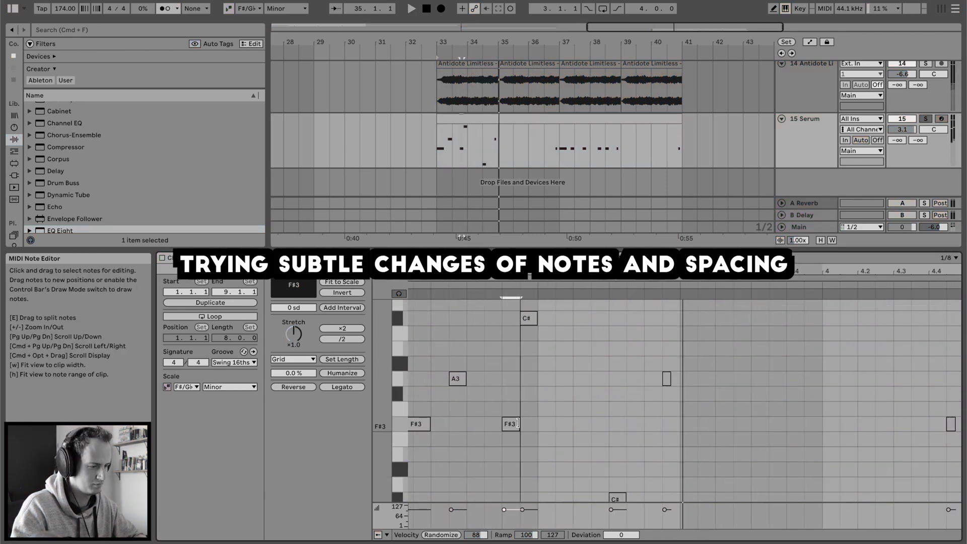
# In bar 2 of the Serum clip, move the C#3 note to A3, and lengthen the last note and raise it to C#4
pyautogui.moveTo(617, 498); pyautogui.dragTo(618, 318)
pyautogui.moveTo(666, 377)
pyautogui.mouseDown()
pyautogui.moveTo(659, 378)
pyautogui.moveTo(680, 377)
pyautogui.mouseUp()
pyautogui.moveTo(617, 319); pyautogui.dragTo(617, 424)
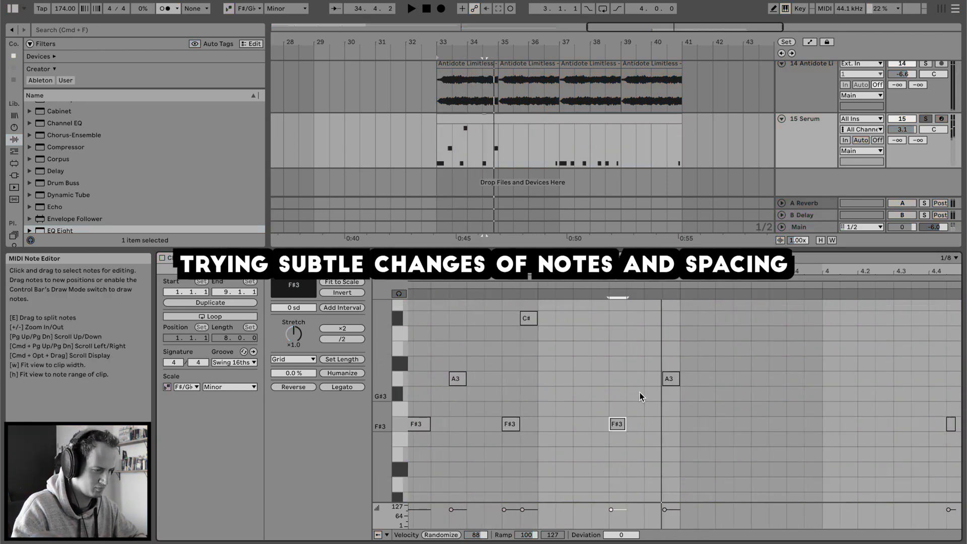
pyautogui.moveTo(671, 379); pyautogui.dragTo(670, 319)
pyautogui.moveTo(621, 423); pyautogui.dragTo(620, 379)
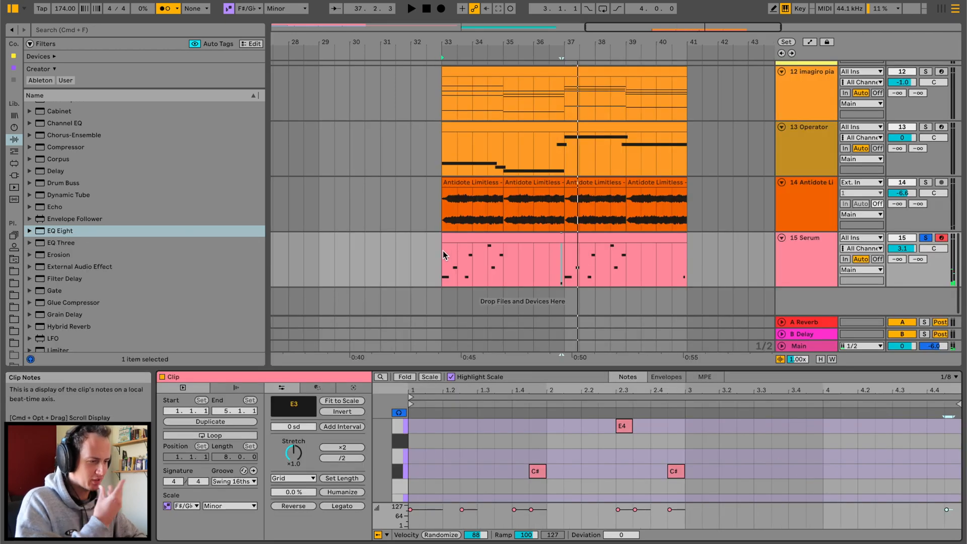
# Compare the notes of the second Serum clip with the piano clip's chords and bass notes
pyautogui.moveTo(443, 253); pyautogui.dragTo(558, 253)
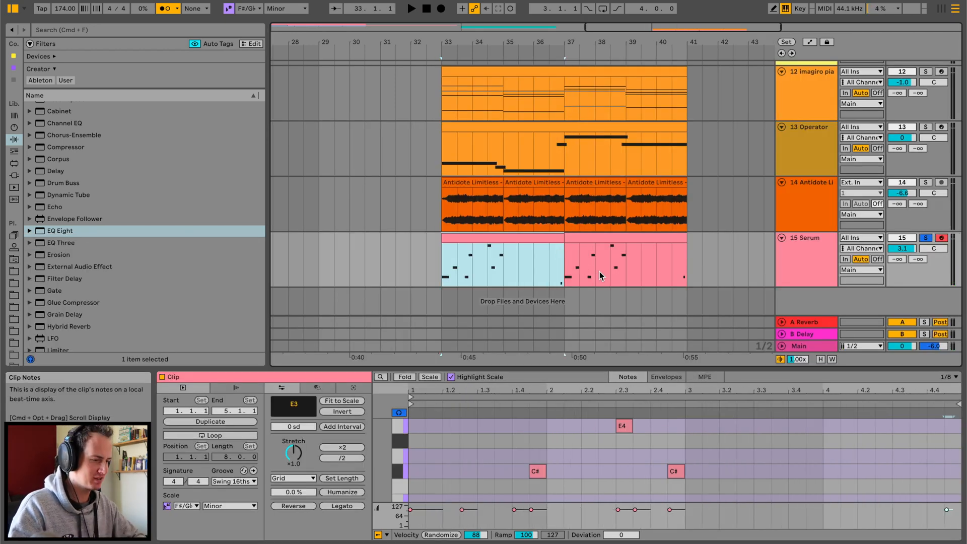
pyautogui.hscroll(2, 599, 270)
pyautogui.scroll(1, 599, 270)
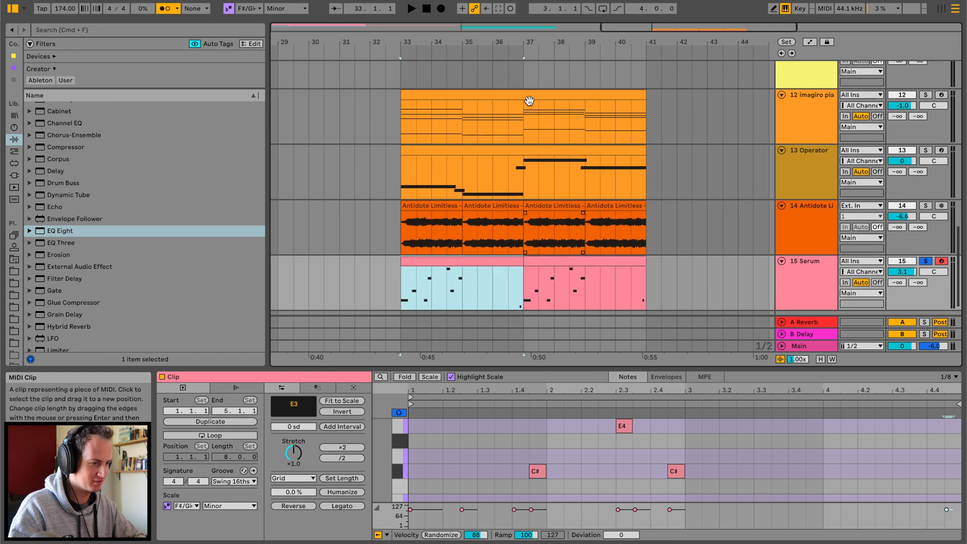
pyautogui.click(544, 260)
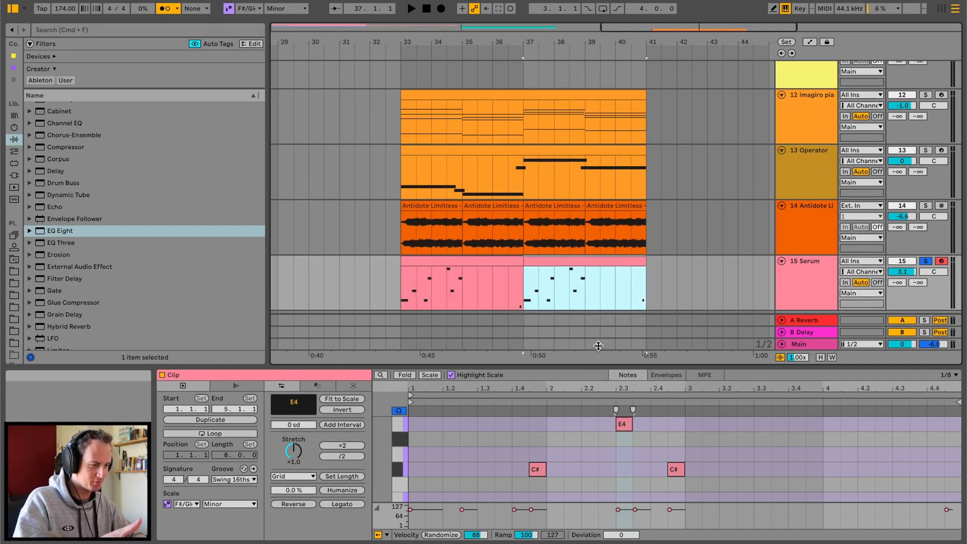
pyautogui.moveTo(600, 364); pyautogui.dragTo(599, 296)
pyautogui.scroll(2, 518, 75)
pyautogui.click(515, 113)
pyautogui.click(477, 90)
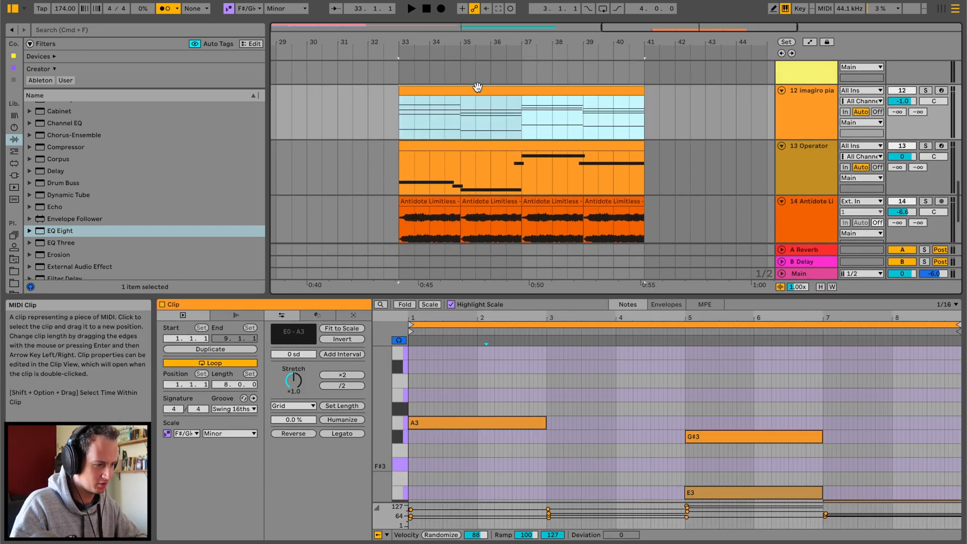
pyautogui.scroll(-5, 508, 473)
pyautogui.scroll(-6, 711, 466)
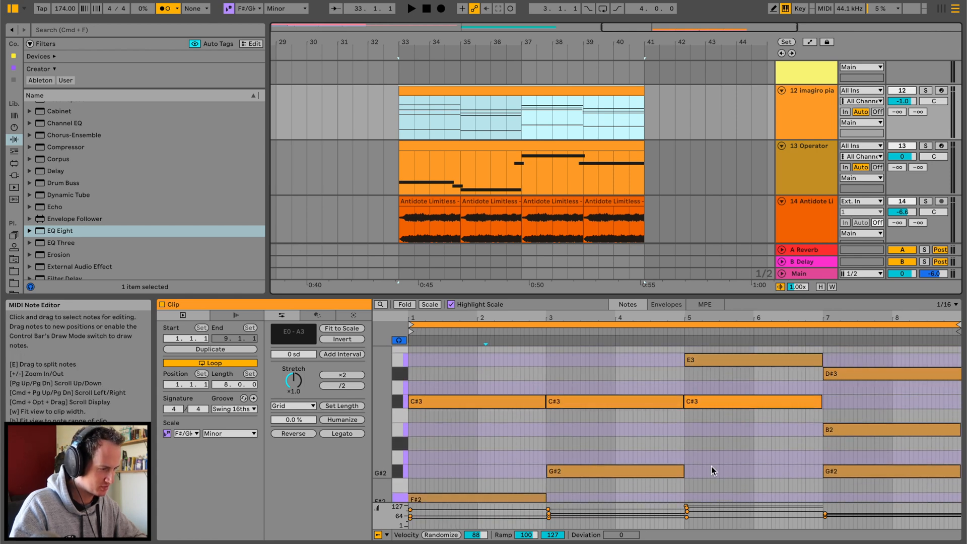
pyautogui.scroll(-2, 558, 156)
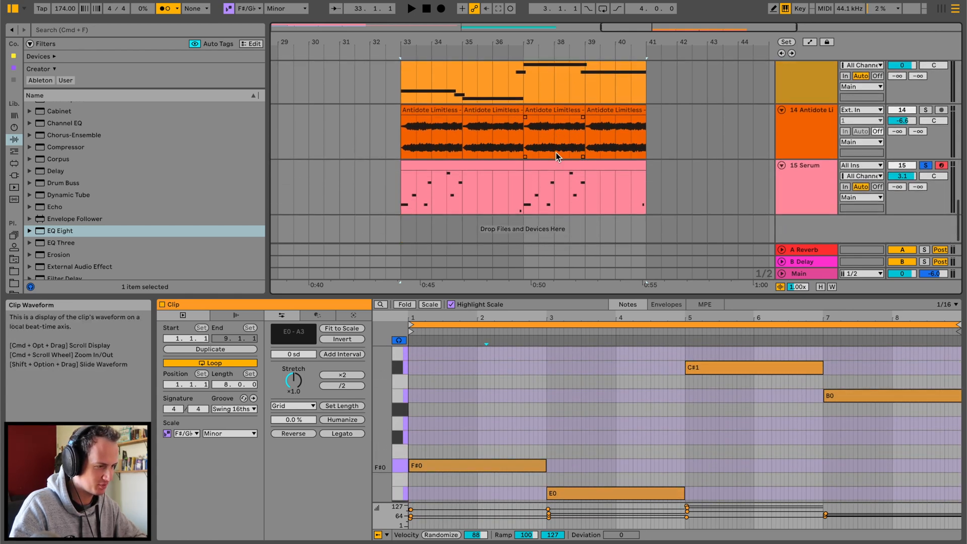
pyautogui.click(544, 164)
pyautogui.scroll(-2, 448, 403)
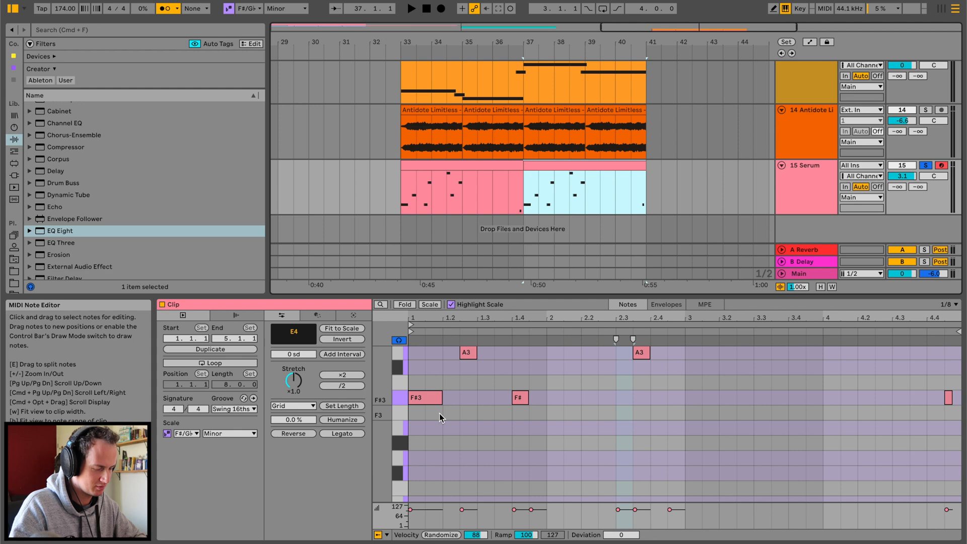
# Transpose every note in the second Serum clip down five semitones so that its opening note is C#3
pyautogui.scroll(2, 437, 395)
pyautogui.press('super+a')
pyautogui.moveTo(469, 295); pyautogui.dragTo(470, 108)
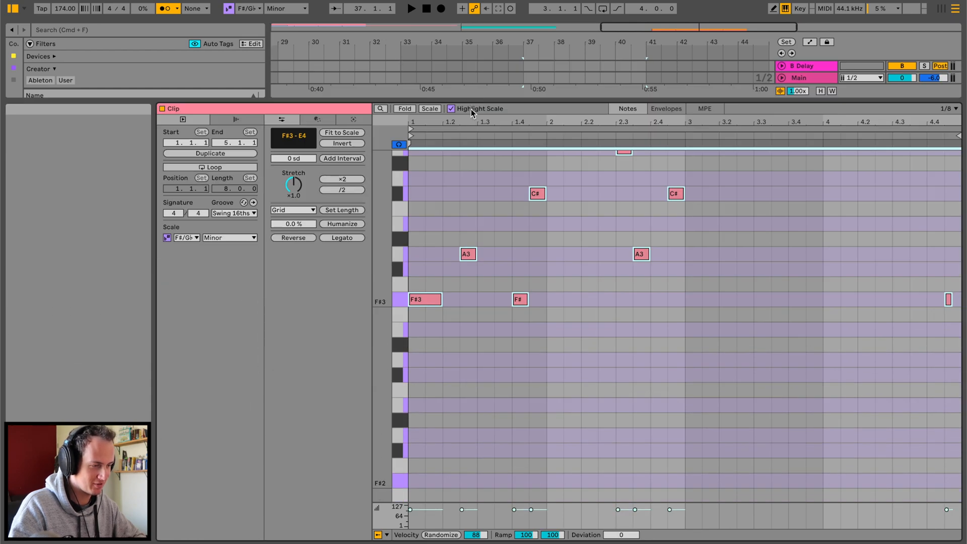
pyautogui.hscroll(5, 469, 364)
pyautogui.press('Down')
pyautogui.press('Down')
pyautogui.press('Down')
pyautogui.press('Down')
pyautogui.press('Down')
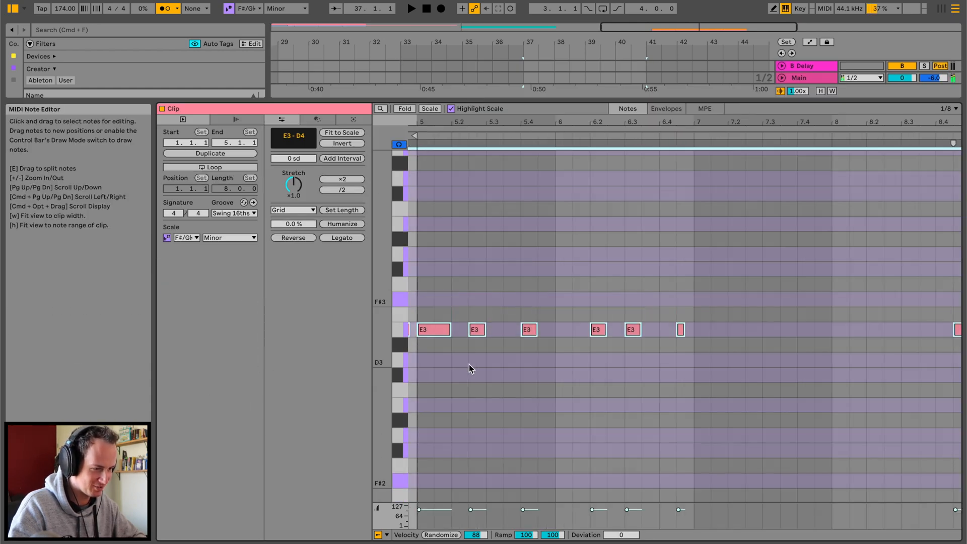
pyautogui.hscroll(-5, 469, 364)
pyautogui.hscroll(-1, 469, 364)
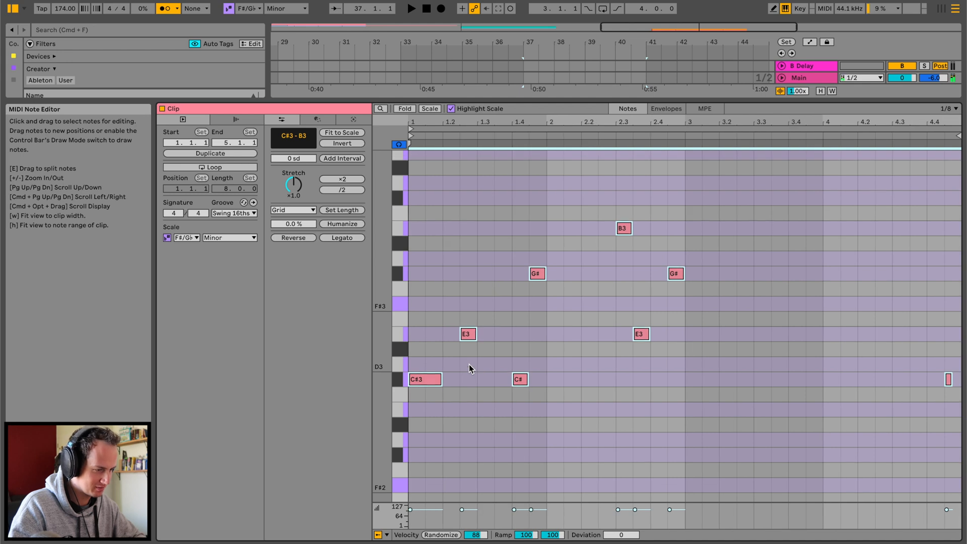
# Audition the transposed Serum clip, then unsolo Serum and play all layers from bar 33 while checking its effects
pyautogui.press('space')
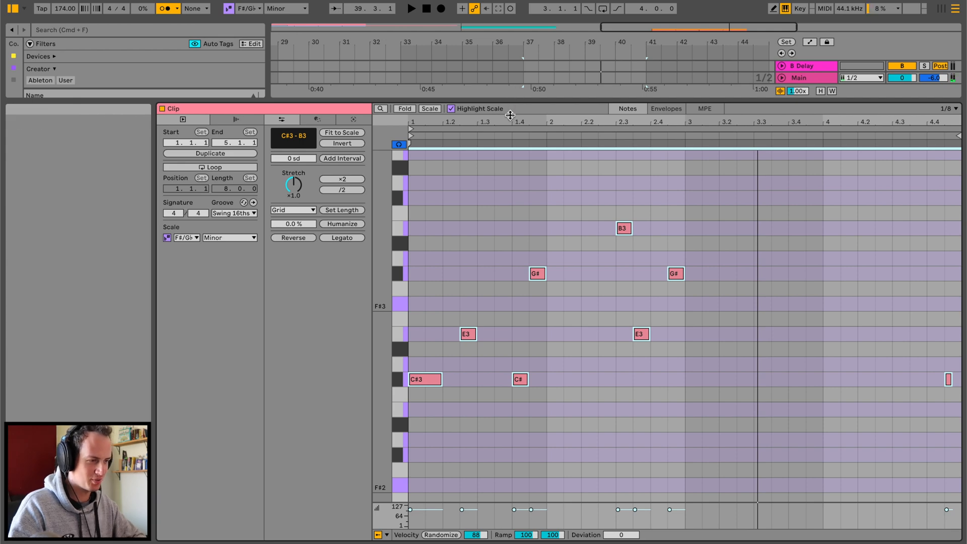
pyautogui.moveTo(510, 114); pyautogui.dragTo(462, 383)
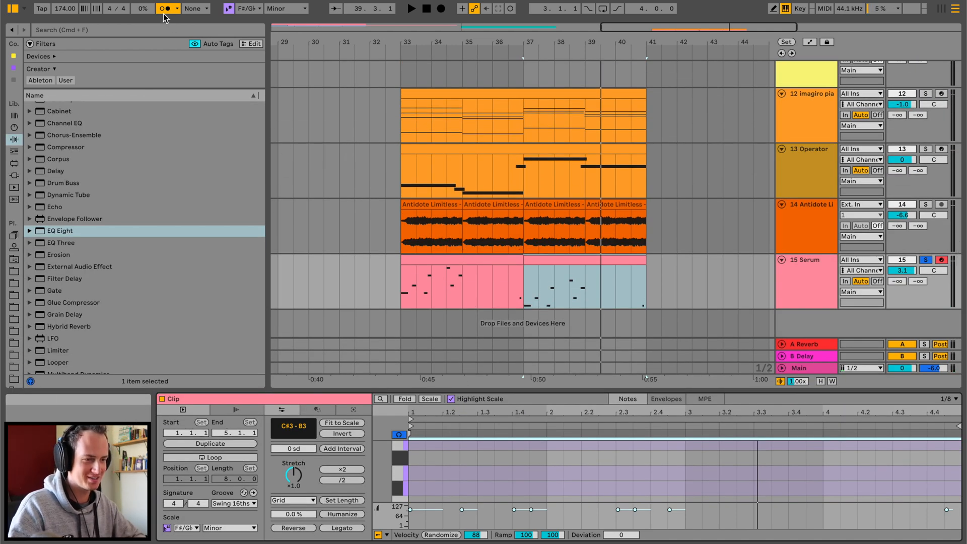
pyautogui.press('space')
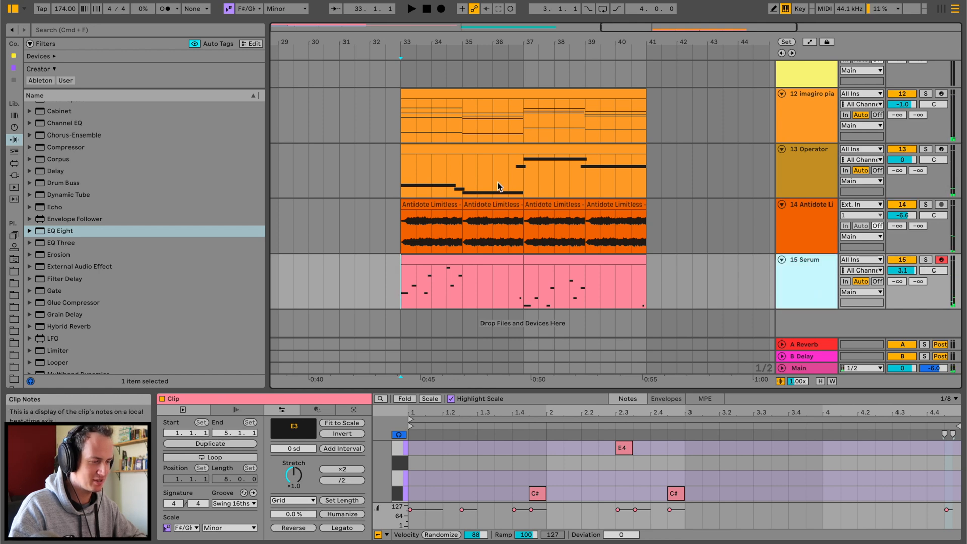
pyautogui.press('space')
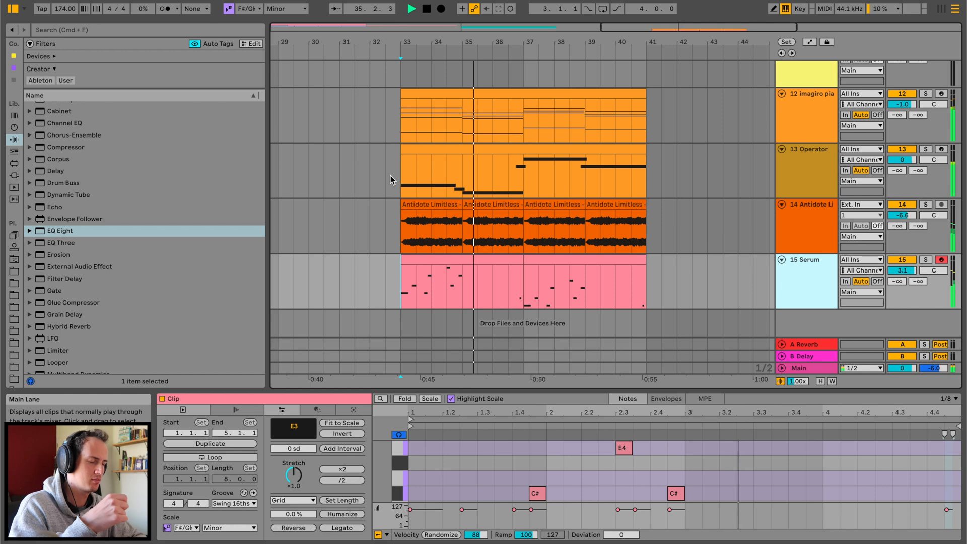
pyautogui.doubleClick(802, 274)
pyautogui.hscroll(5, 754, 496)
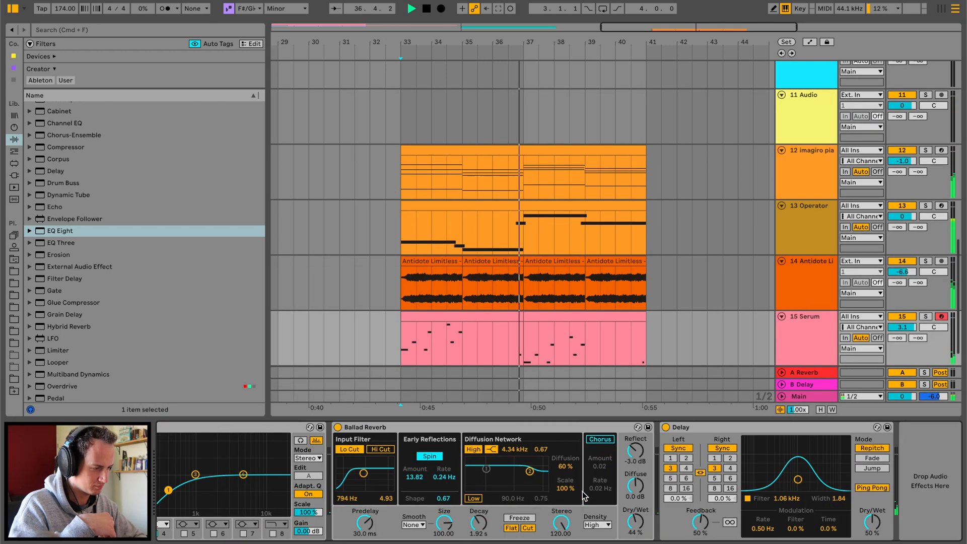
# In the second Serum clip, try C#3 and B2 for the last note of bar 2 during playback and settle it on D#3
pyautogui.click(567, 315)
pyautogui.doubleClick(567, 315)
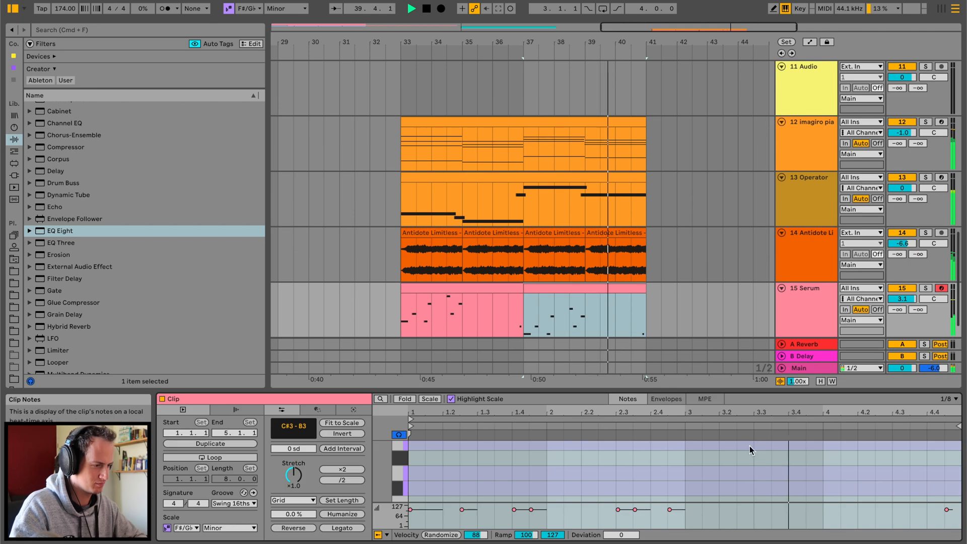
pyautogui.moveTo(768, 389); pyautogui.dragTo(768, 136)
pyautogui.scroll(2, 923, 417)
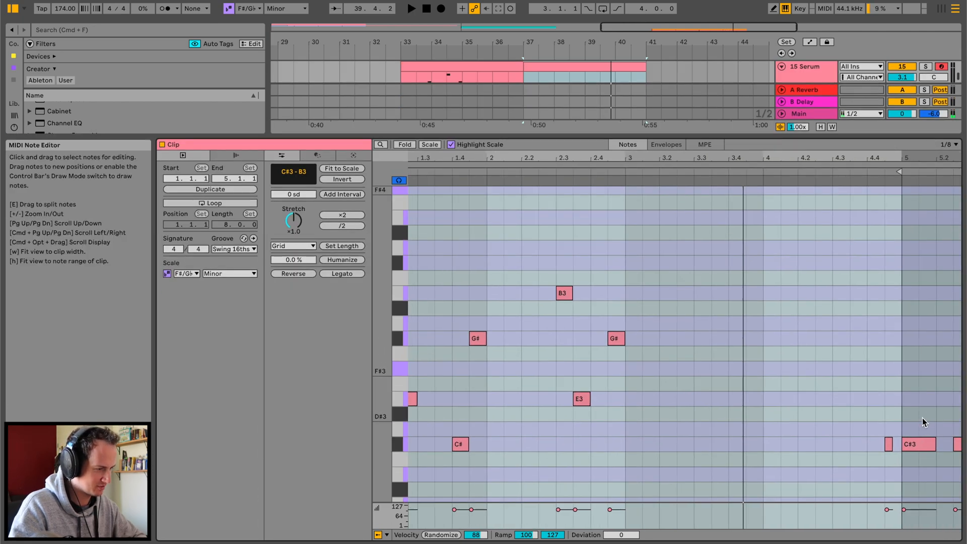
pyautogui.press('space')
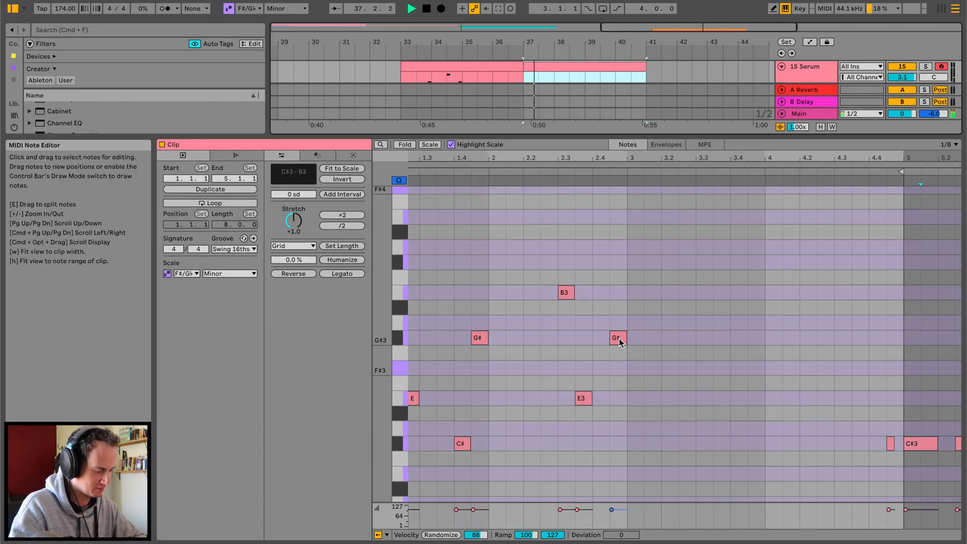
pyautogui.moveTo(619, 338); pyautogui.dragTo(617, 443)
pyautogui.click(549, 169)
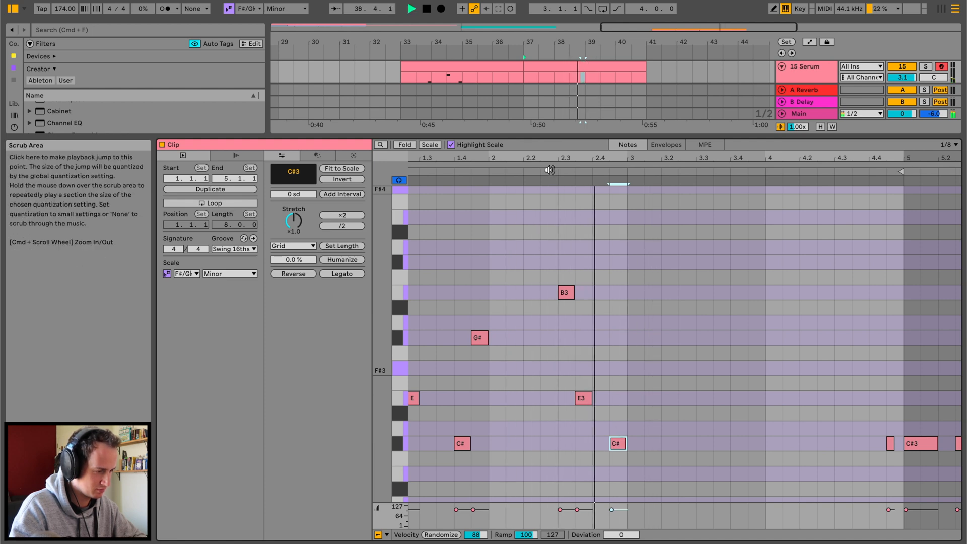
pyautogui.press('Down')
pyautogui.press('Down')
pyautogui.click(550, 170)
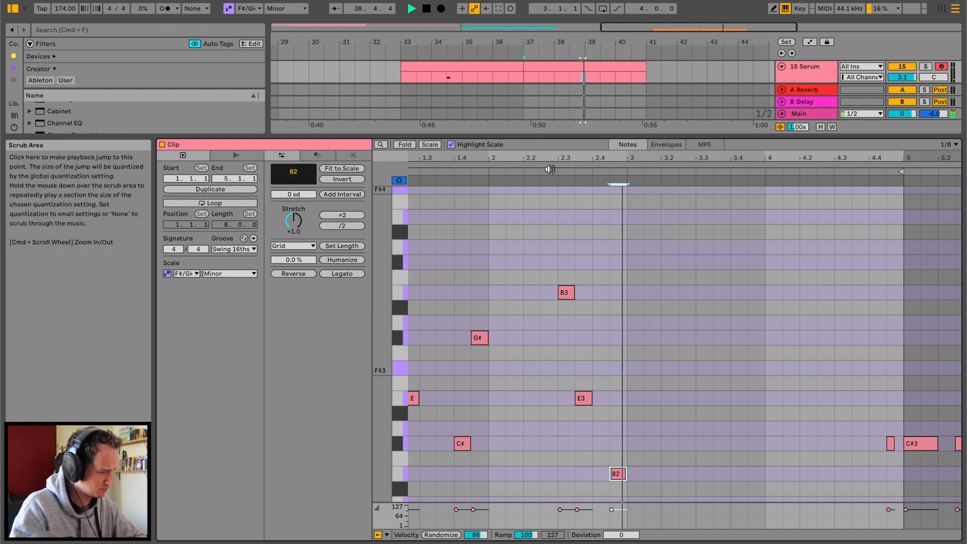
pyautogui.press('Up')
pyautogui.press('Up')
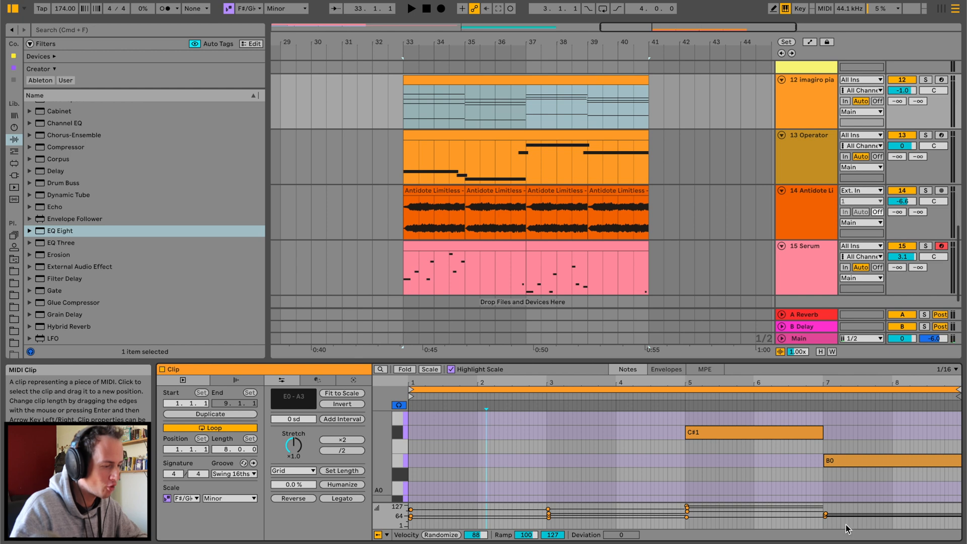
# Examine the piano clip's final chord, compare it with the end of bar 2 in the second Serum clip, and play that passage
pyautogui.scroll(-4, 865, 458)
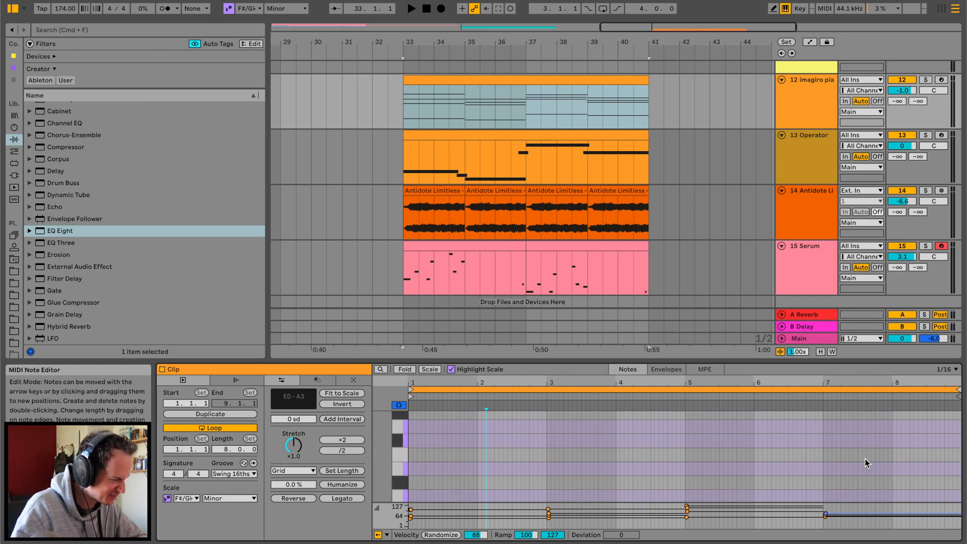
pyautogui.scroll(10, 865, 458)
pyautogui.scroll(-1, 865, 458)
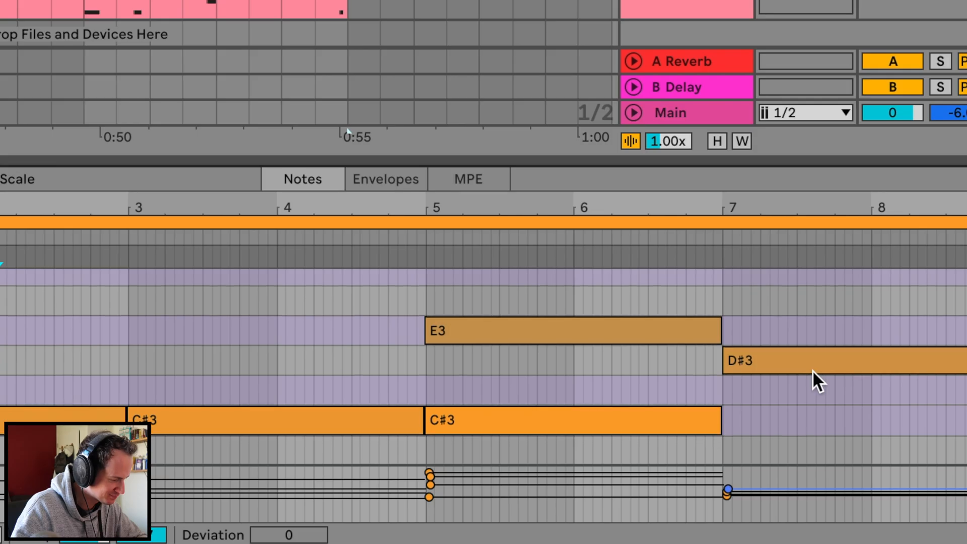
pyautogui.click(832, 457)
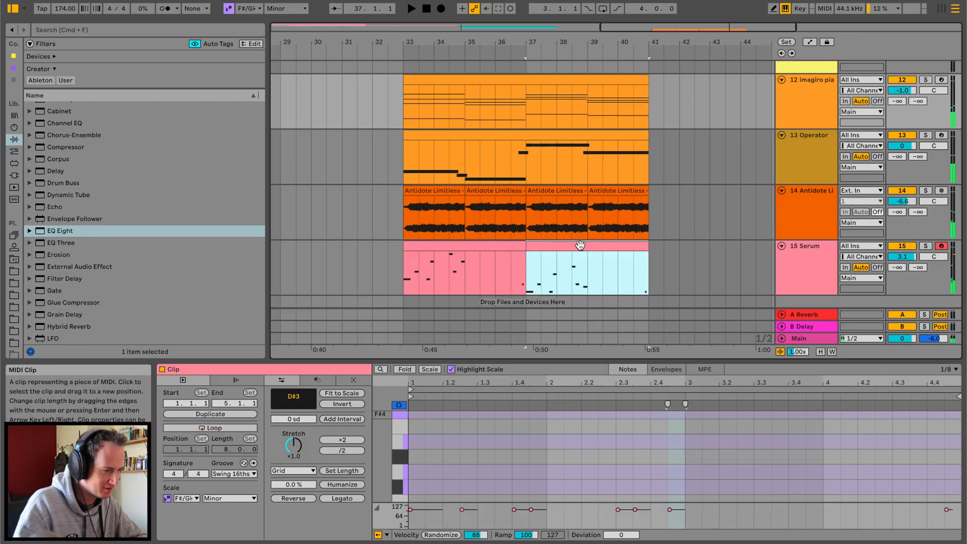
pyautogui.scroll(-4, 872, 418)
pyautogui.scroll(5, 893, 481)
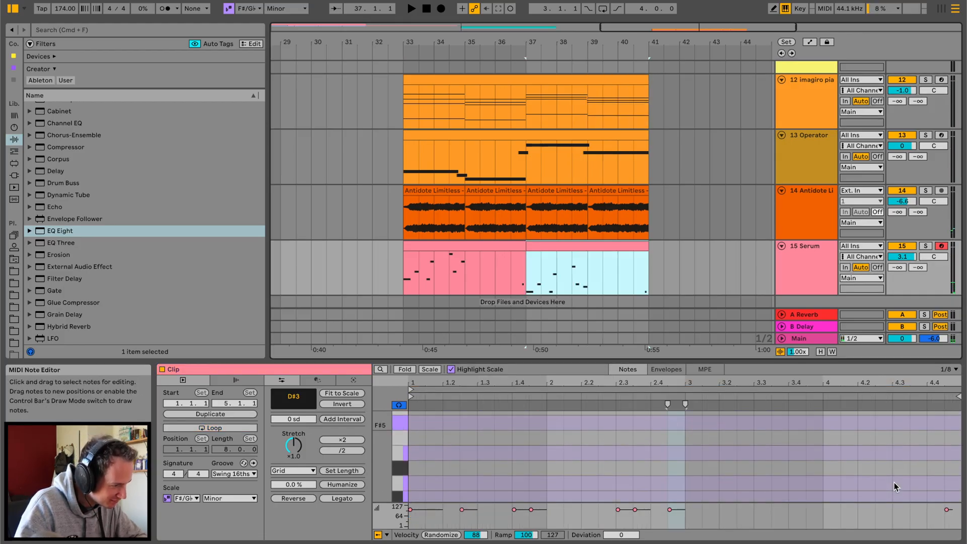
pyautogui.scroll(-2, 685, 447)
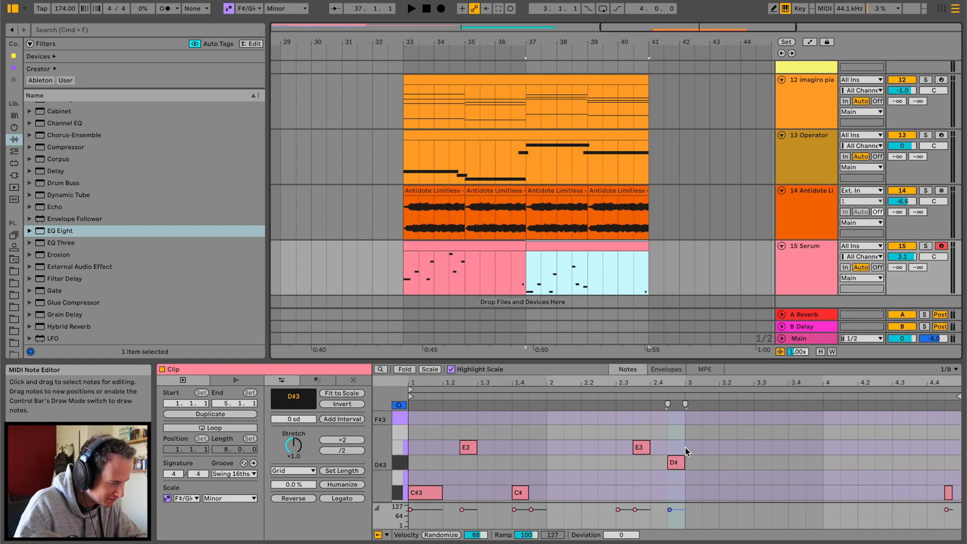
pyautogui.click(630, 398)
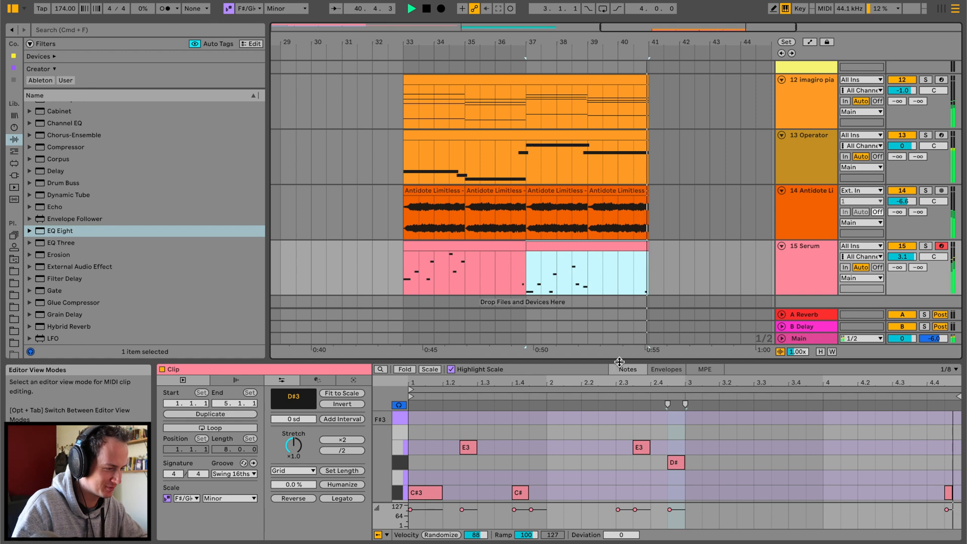
# Copy the last two drum loop clips, covering bars 5 to 9, on the DRUMLOOPS track
pyautogui.moveTo(619, 361); pyautogui.dragTo(618, 453)
pyautogui.scroll(1, 744, 221)
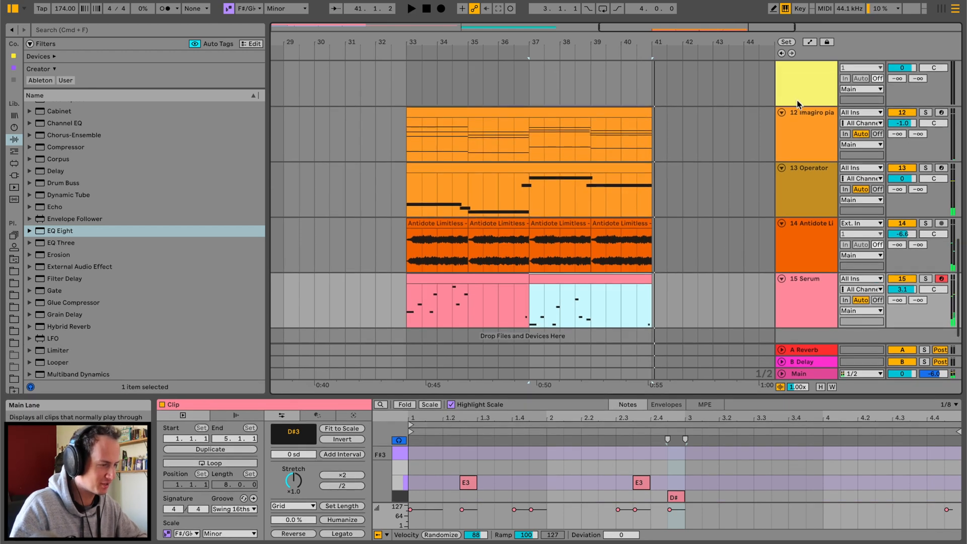
pyautogui.click(797, 112)
pyautogui.press('-')
pyautogui.scroll(5, 473, 221)
pyautogui.hscroll(-6, 473, 221)
pyautogui.scroll(5, 473, 222)
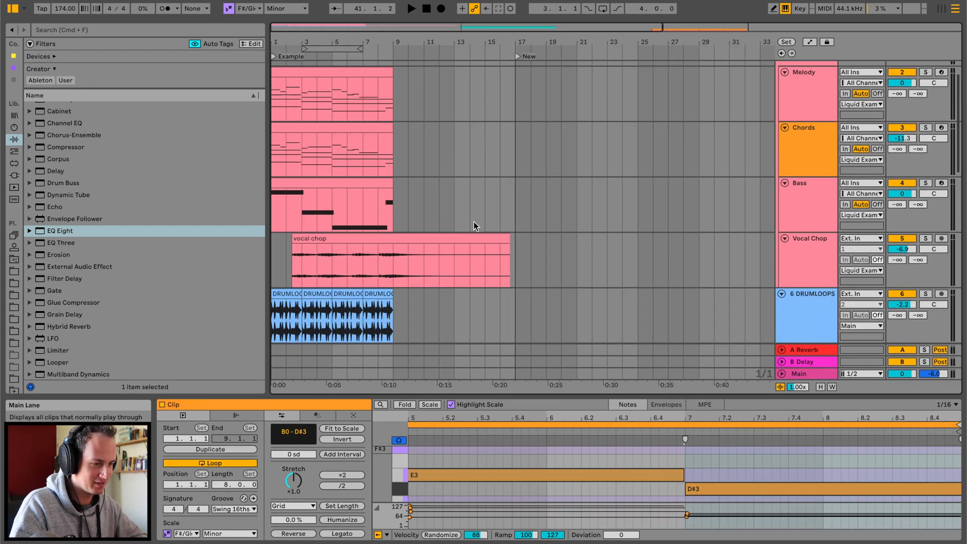
pyautogui.click(368, 176)
pyautogui.keyDown('shift'); pyautogui.click(347, 176); pyautogui.keyUp('shift')
# Paste the two drum loops at bar 33 of the DRUMLOOPS track, duplicate them through to bar 41, and play the arrangement
pyautogui.hscroll(5, 436, 182)
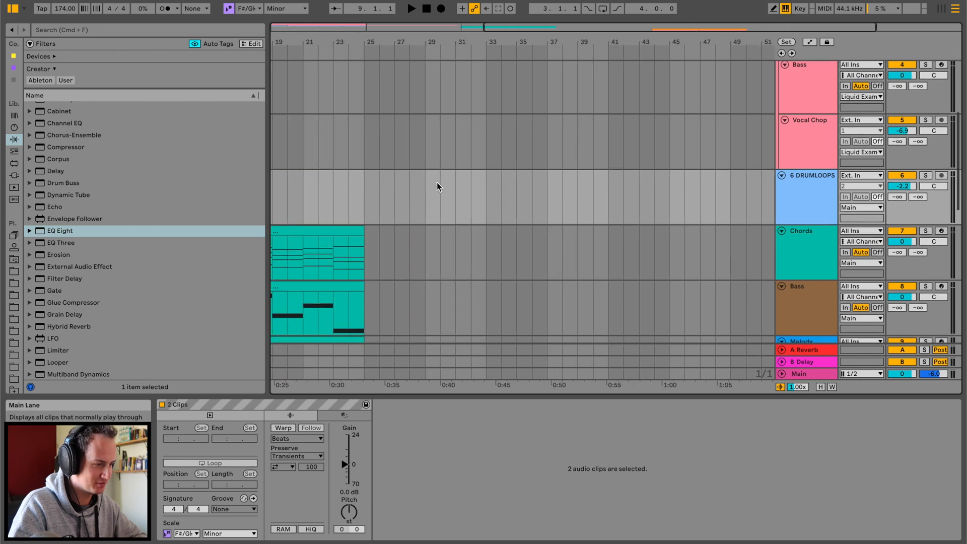
pyautogui.click(462, 195)
pyautogui.press('space')
pyautogui.scroll(-5, 461, 195)
pyautogui.scroll(4, 460, 194)
pyautogui.click(472, 142)
pyautogui.press('super+v')
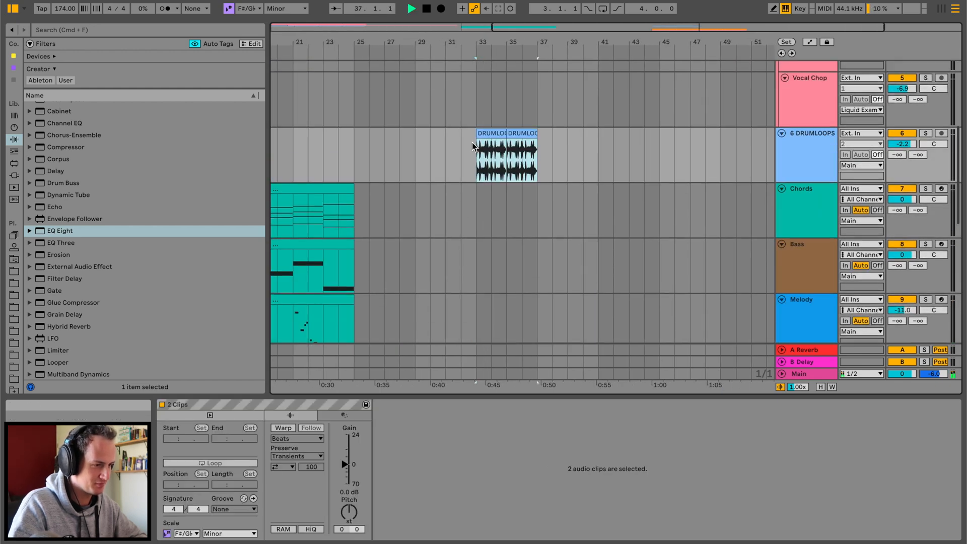
pyautogui.press('super+d')
pyautogui.scroll(-10, 448, 158)
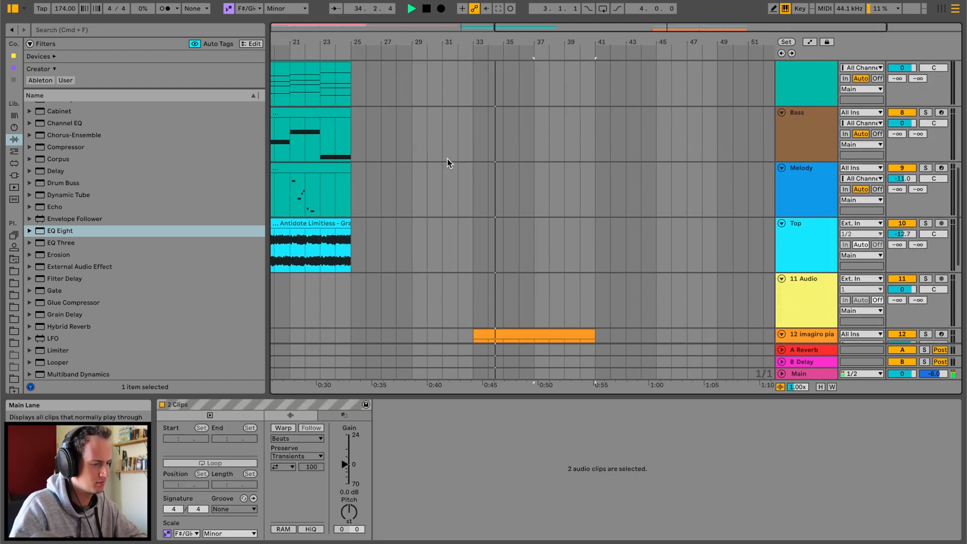
pyautogui.scroll(-3, 448, 159)
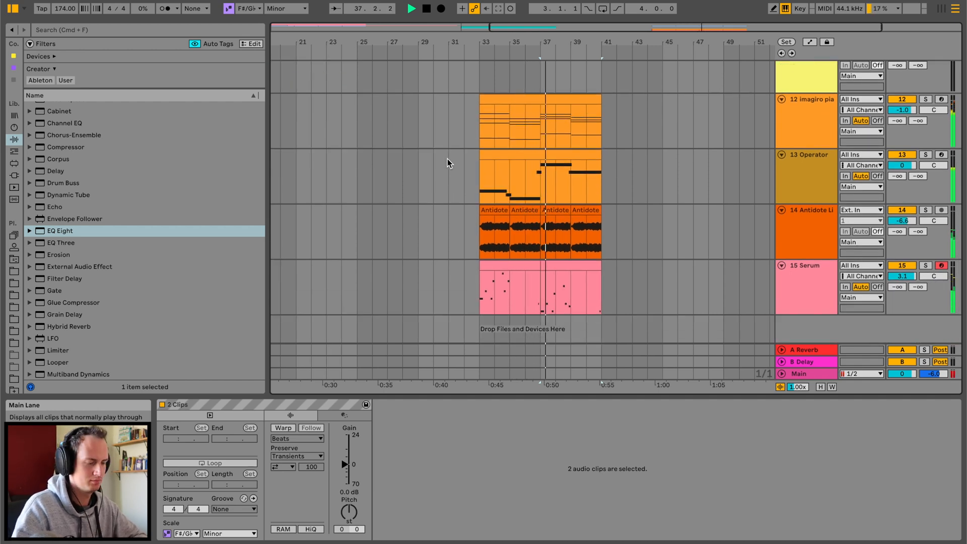
# Automate the Serum Delay's Dry/Wet to stay at about 19% from bar 33 and rise to 50% by bar 35, and repeat the curve from bar 37
pyautogui.click(799, 267)
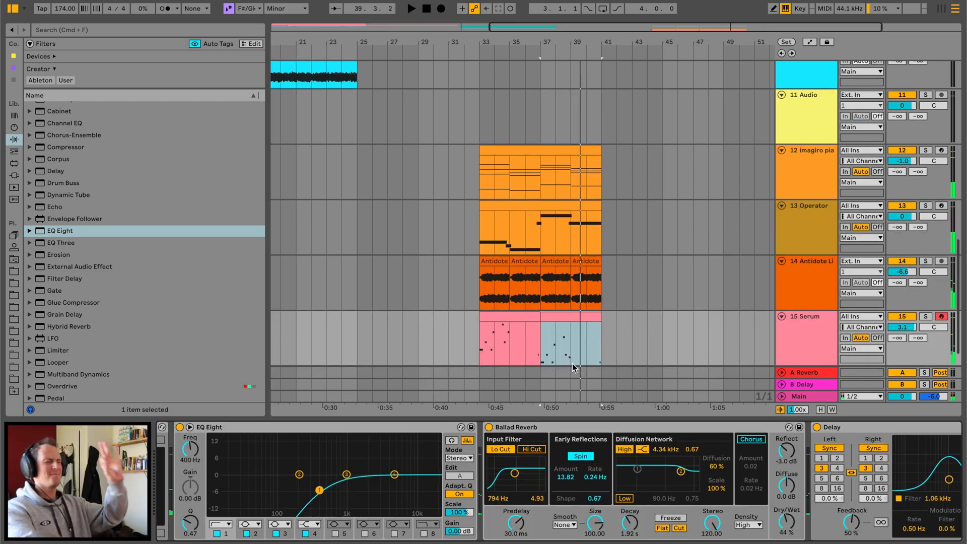
pyautogui.hscroll(5, 823, 493)
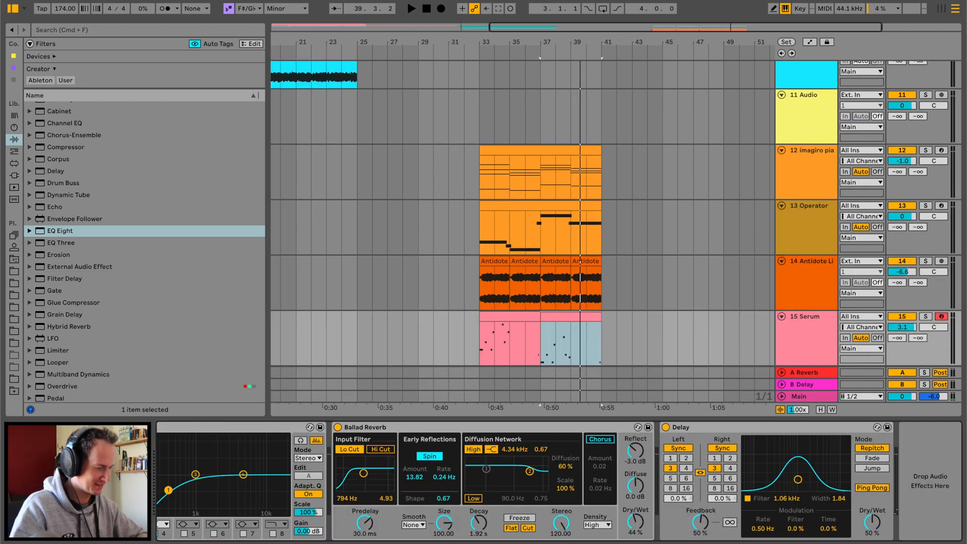
pyautogui.scroll(-2, 560, 338)
pyautogui.press('a')
pyautogui.press('m')
pyautogui.press('a')
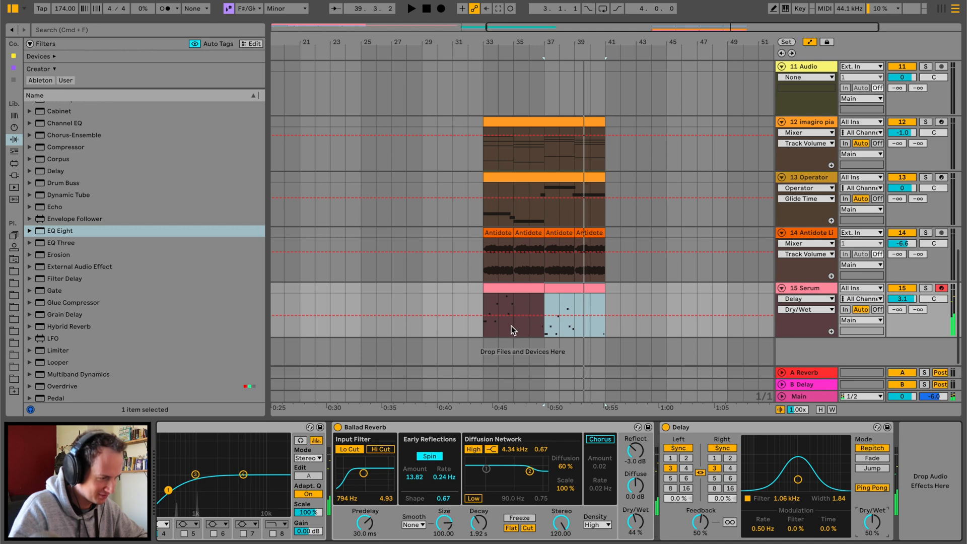
pyautogui.moveTo(503, 313); pyautogui.dragTo(486, 300)
pyautogui.press('super+d')
pyautogui.click(481, 301)
pyautogui.press('space')
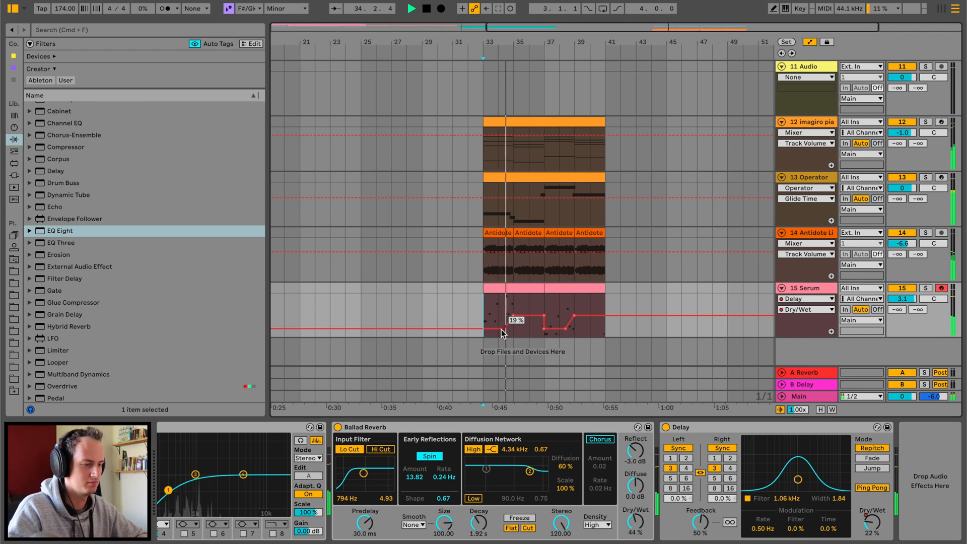
# Raise the low points of the Delay Dry/Wet automation and ramp it from 50% down to 23% going into bar 37
pyautogui.press('space')
pyautogui.moveTo(505, 329); pyautogui.dragTo(505, 324)
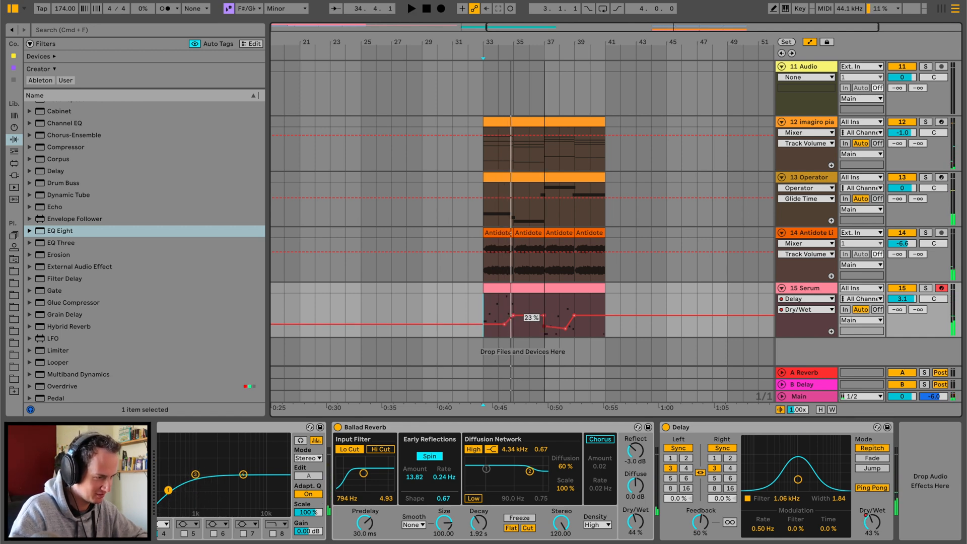
pyautogui.press('space')
pyautogui.moveTo(565, 328); pyautogui.dragTo(564, 322)
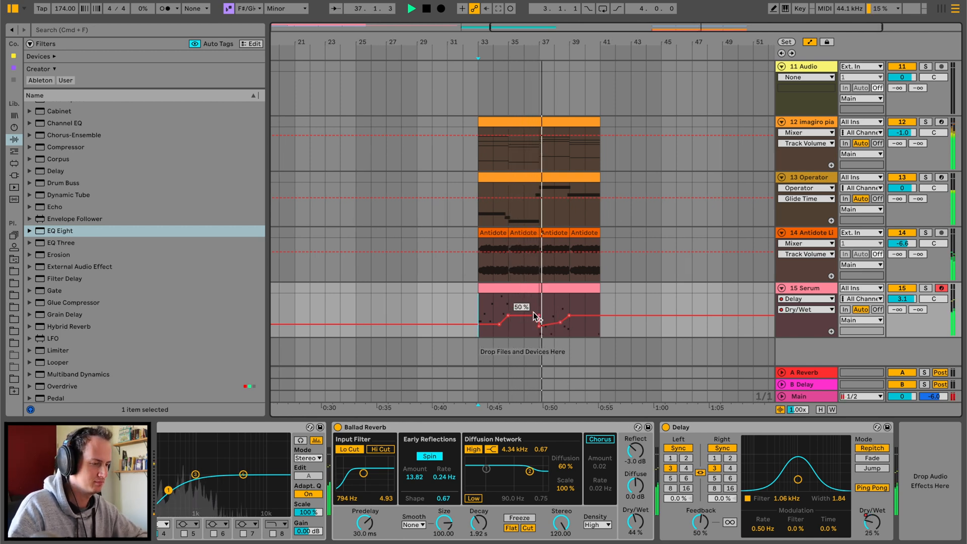
# Open the first Serum clip and add a short F#3 note on beat 4 of bar 4, before the last E3, then play it
pyautogui.click(531, 288)
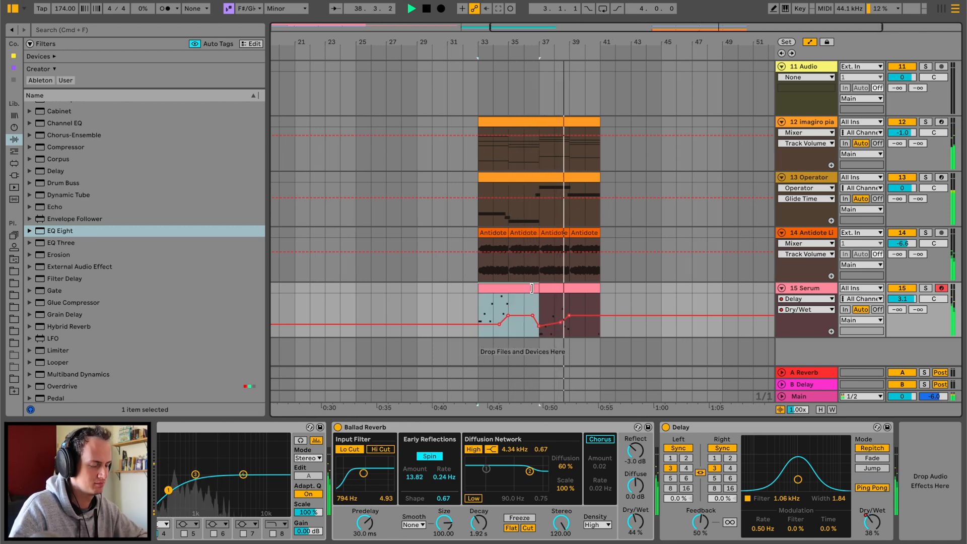
pyautogui.doubleClick(532, 288)
pyautogui.moveTo(888, 399); pyautogui.dragTo(887, 174)
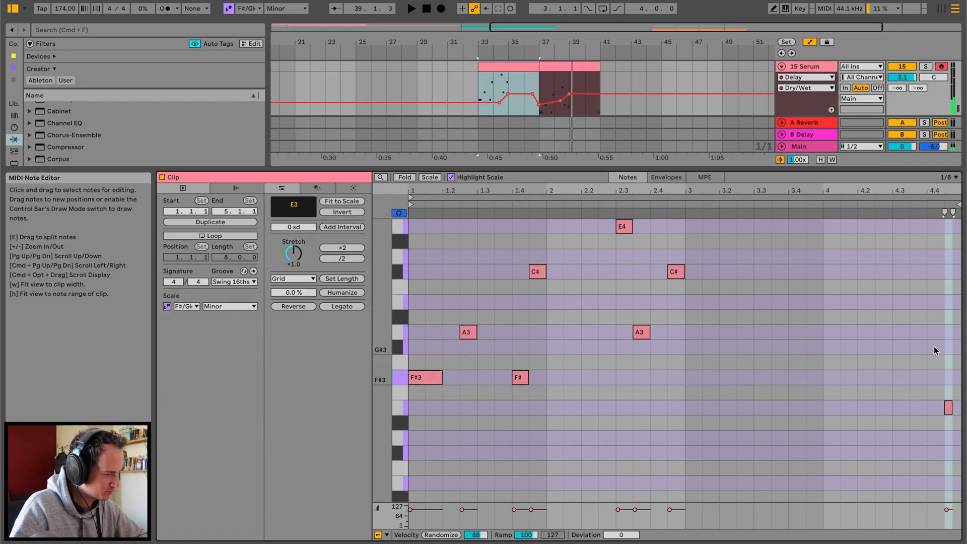
pyautogui.hscroll(1, 933, 346)
pyautogui.doubleClick(908, 374)
pyautogui.press('space')
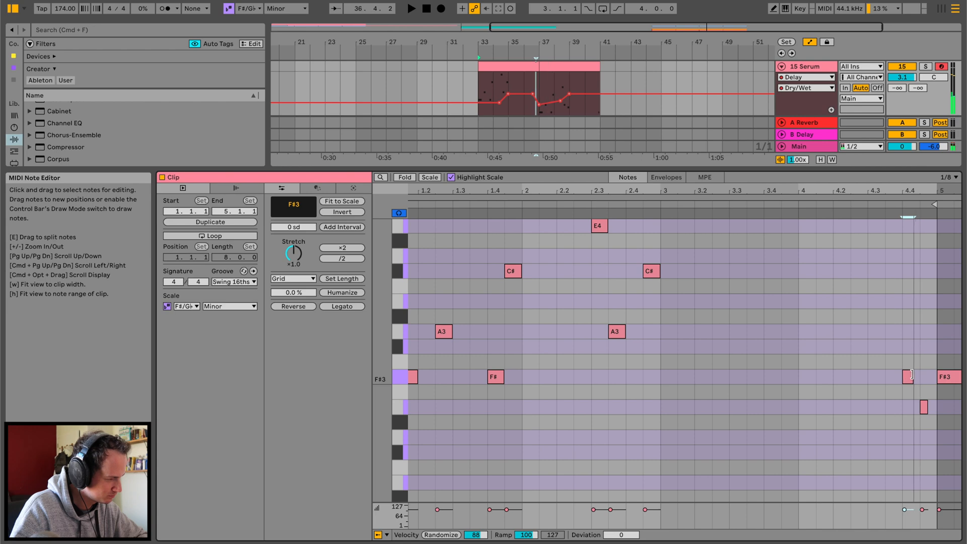
# Shorten the F#3 note on beat 4 of bar 4 in the Serum clip, play it, and close the clip editor
pyautogui.moveTo(911, 375); pyautogui.dragTo(906, 374)
pyautogui.click(881, 207)
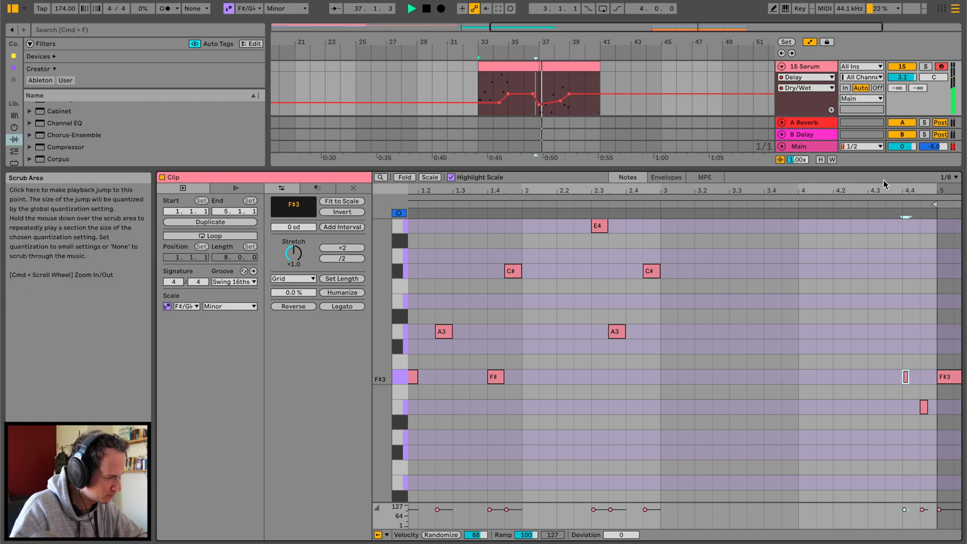
pyautogui.press('super+alt+l')
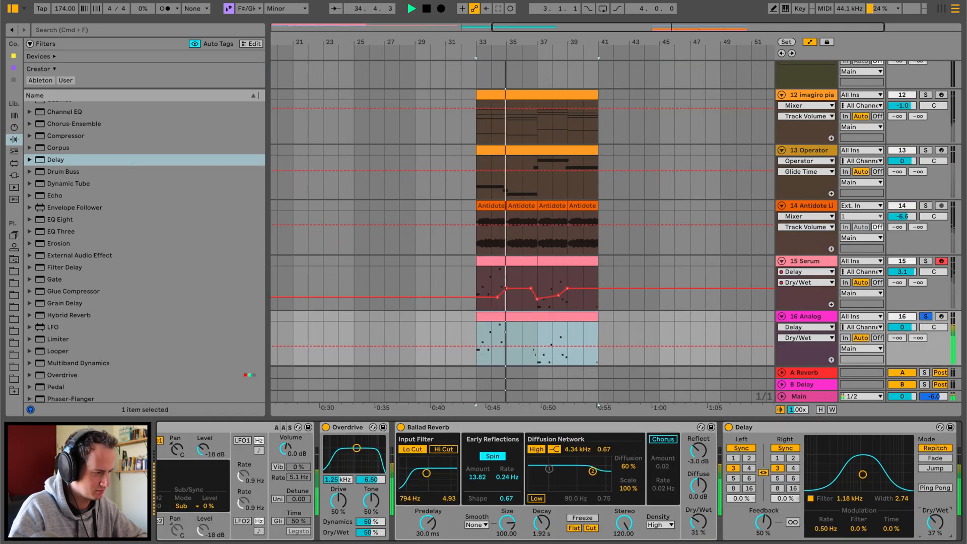
# Unsolo the Analog track and lower its volume to about -7.4 dB during playback
pyautogui.click(925, 317)
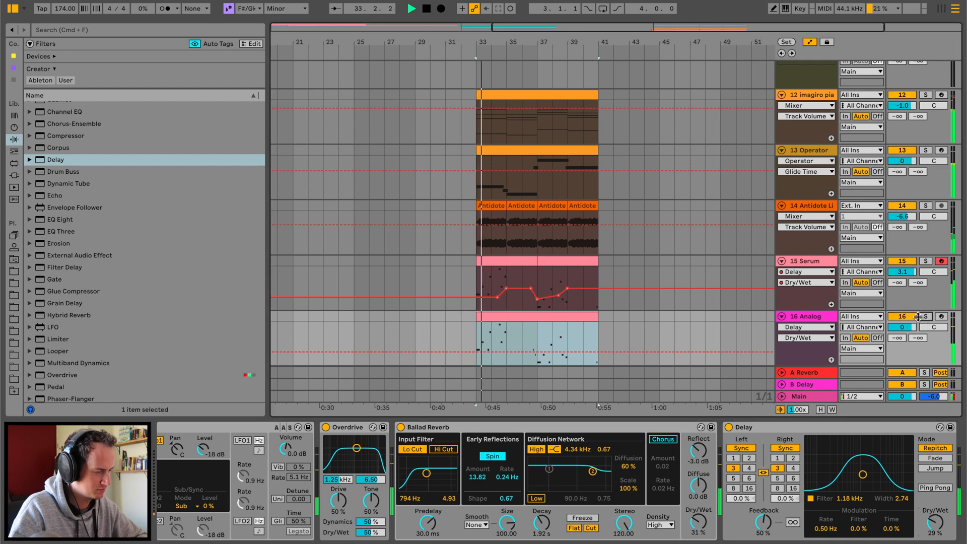
pyautogui.moveTo(903, 327); pyautogui.dragTo(903, 345)
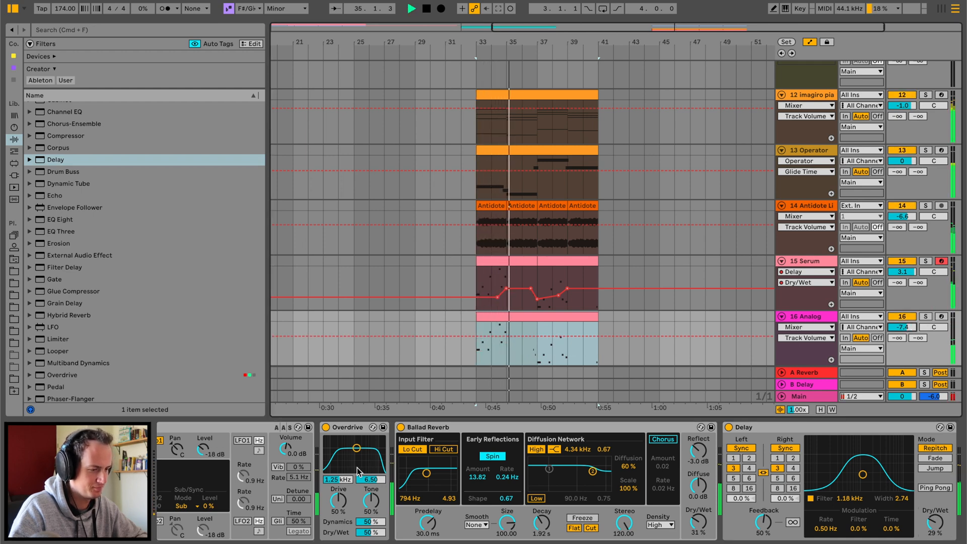
pyautogui.hscroll(-5, 387, 461)
pyautogui.hscroll(5, 387, 461)
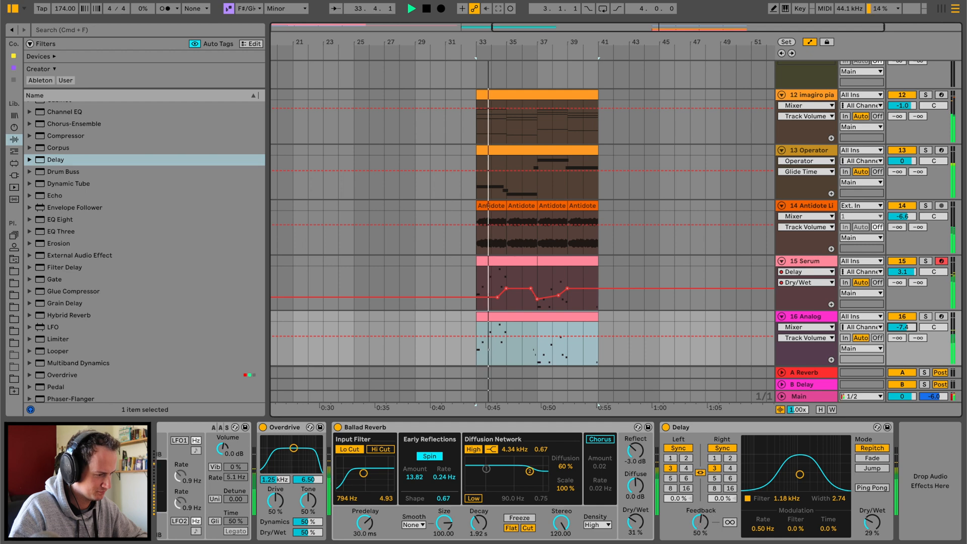
# Set the Analog track's Delay to 74% feedback and 2.4% Dry/Wet, and restart playback
pyautogui.moveTo(700, 523); pyautogui.dragTo(700, 506)
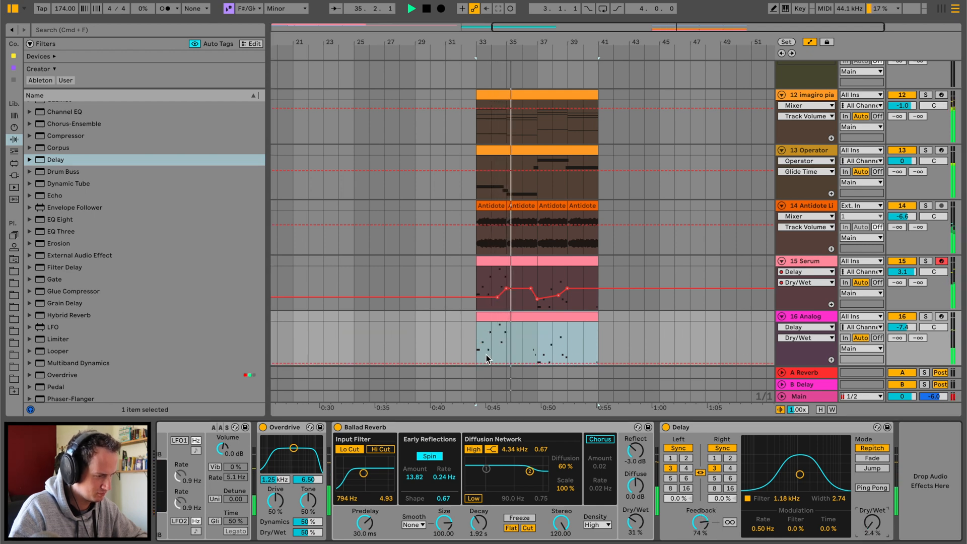
pyautogui.moveTo(491, 352)
pyautogui.mouseDown()
pyautogui.moveTo(491, 363)
pyautogui.moveTo(506, 345)
pyautogui.mouseUp()
pyautogui.press('space')
pyautogui.press('space')
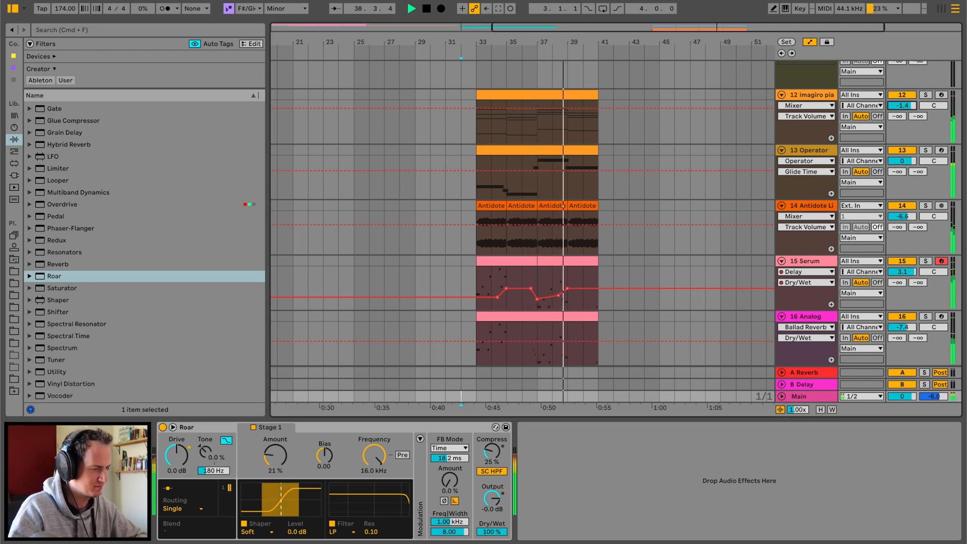
# Select the imagiro piano track and review the stacked piano, bass, texture, Serum and Analog tracks between bars 33 and 41
pyautogui.click(802, 96)
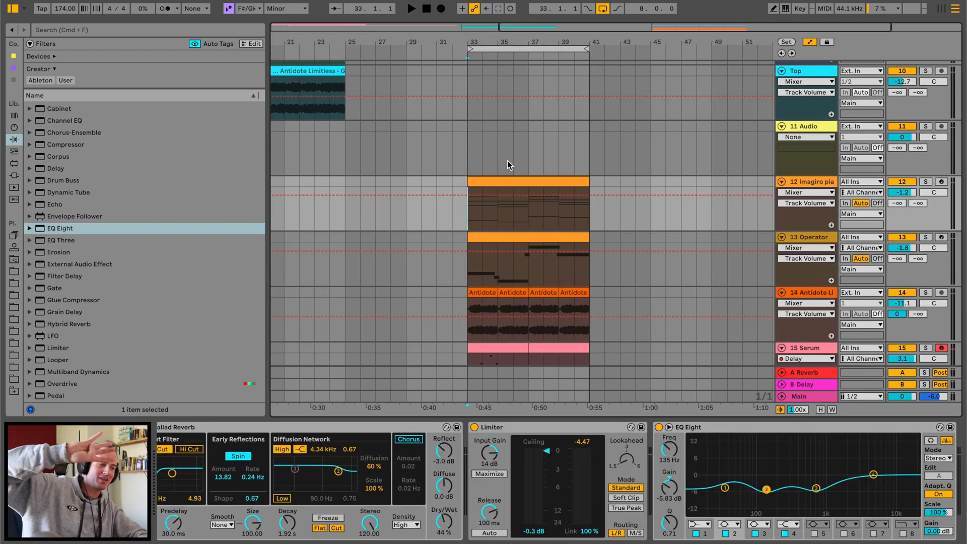
pyautogui.scroll(-5, 529, 188)
pyautogui.scroll(-3, 542, 183)
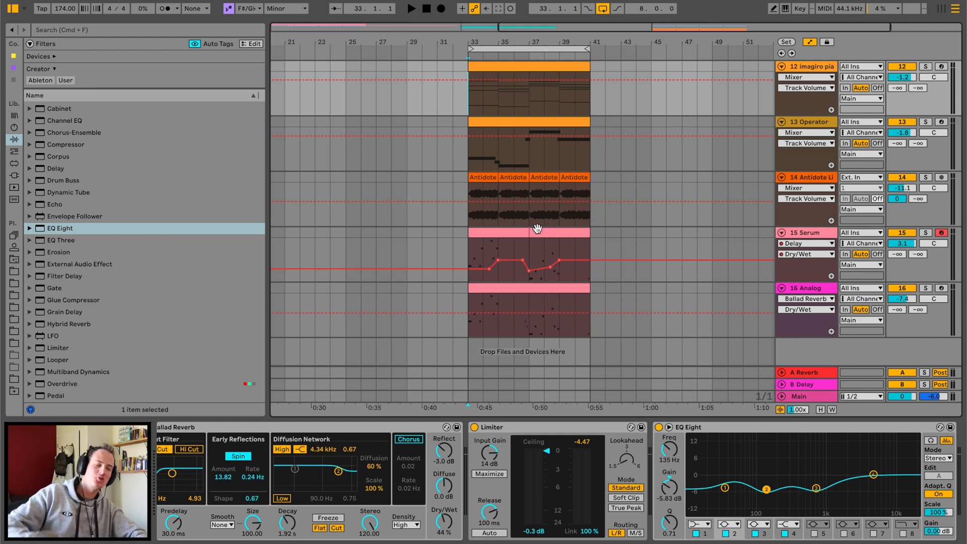
pyautogui.scroll(9, 514, 233)
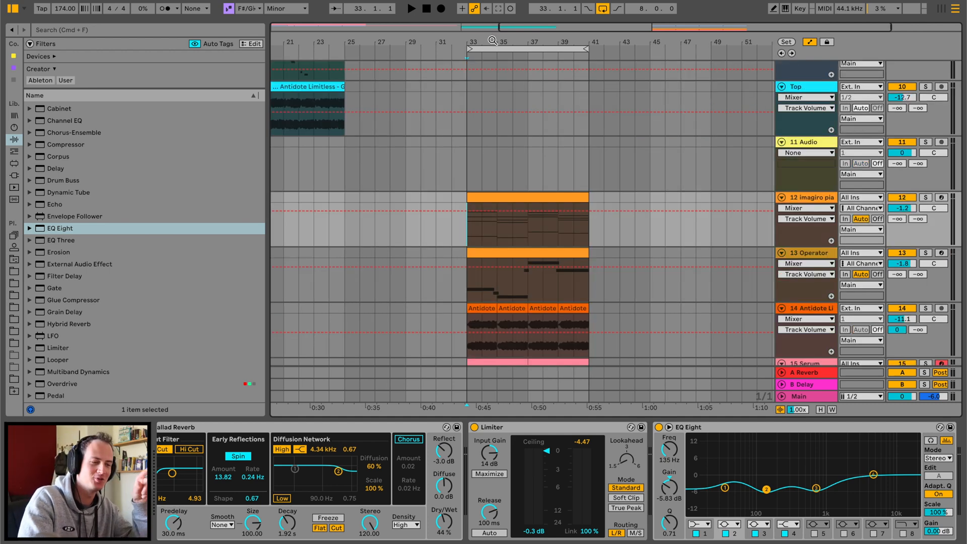
pyautogui.moveTo(492, 41); pyautogui.dragTo(539, 30)
pyautogui.scroll(-9, 539, 245)
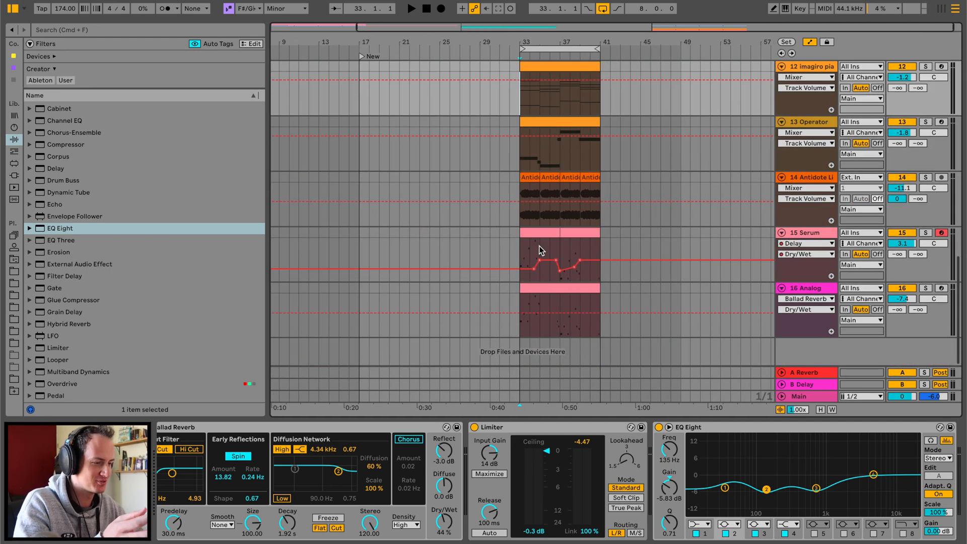
pyautogui.scroll(4, 541, 191)
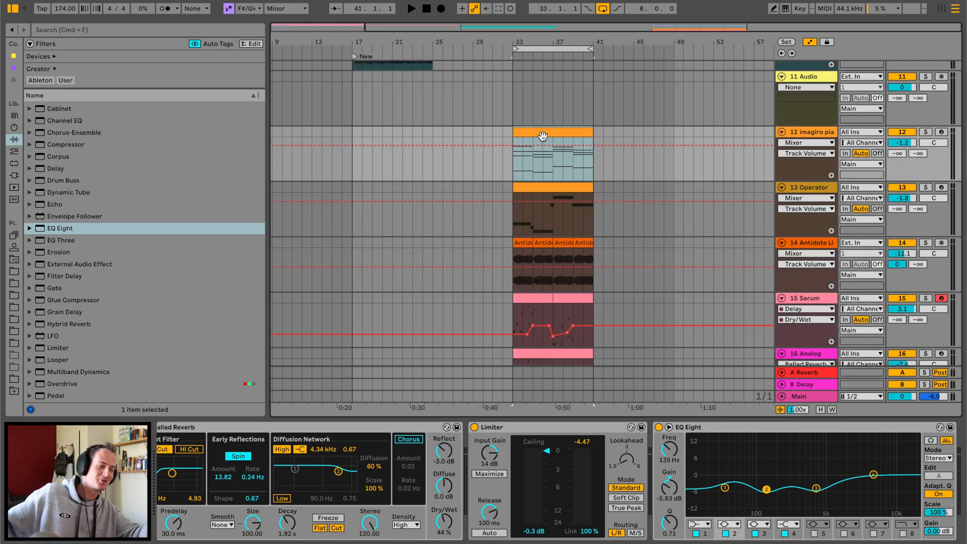
pyautogui.scroll(1, 514, 130)
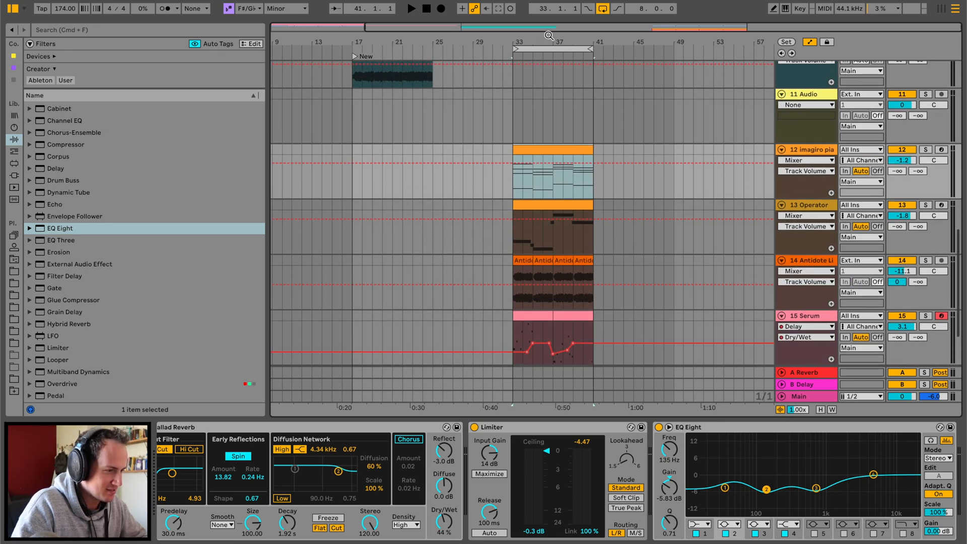